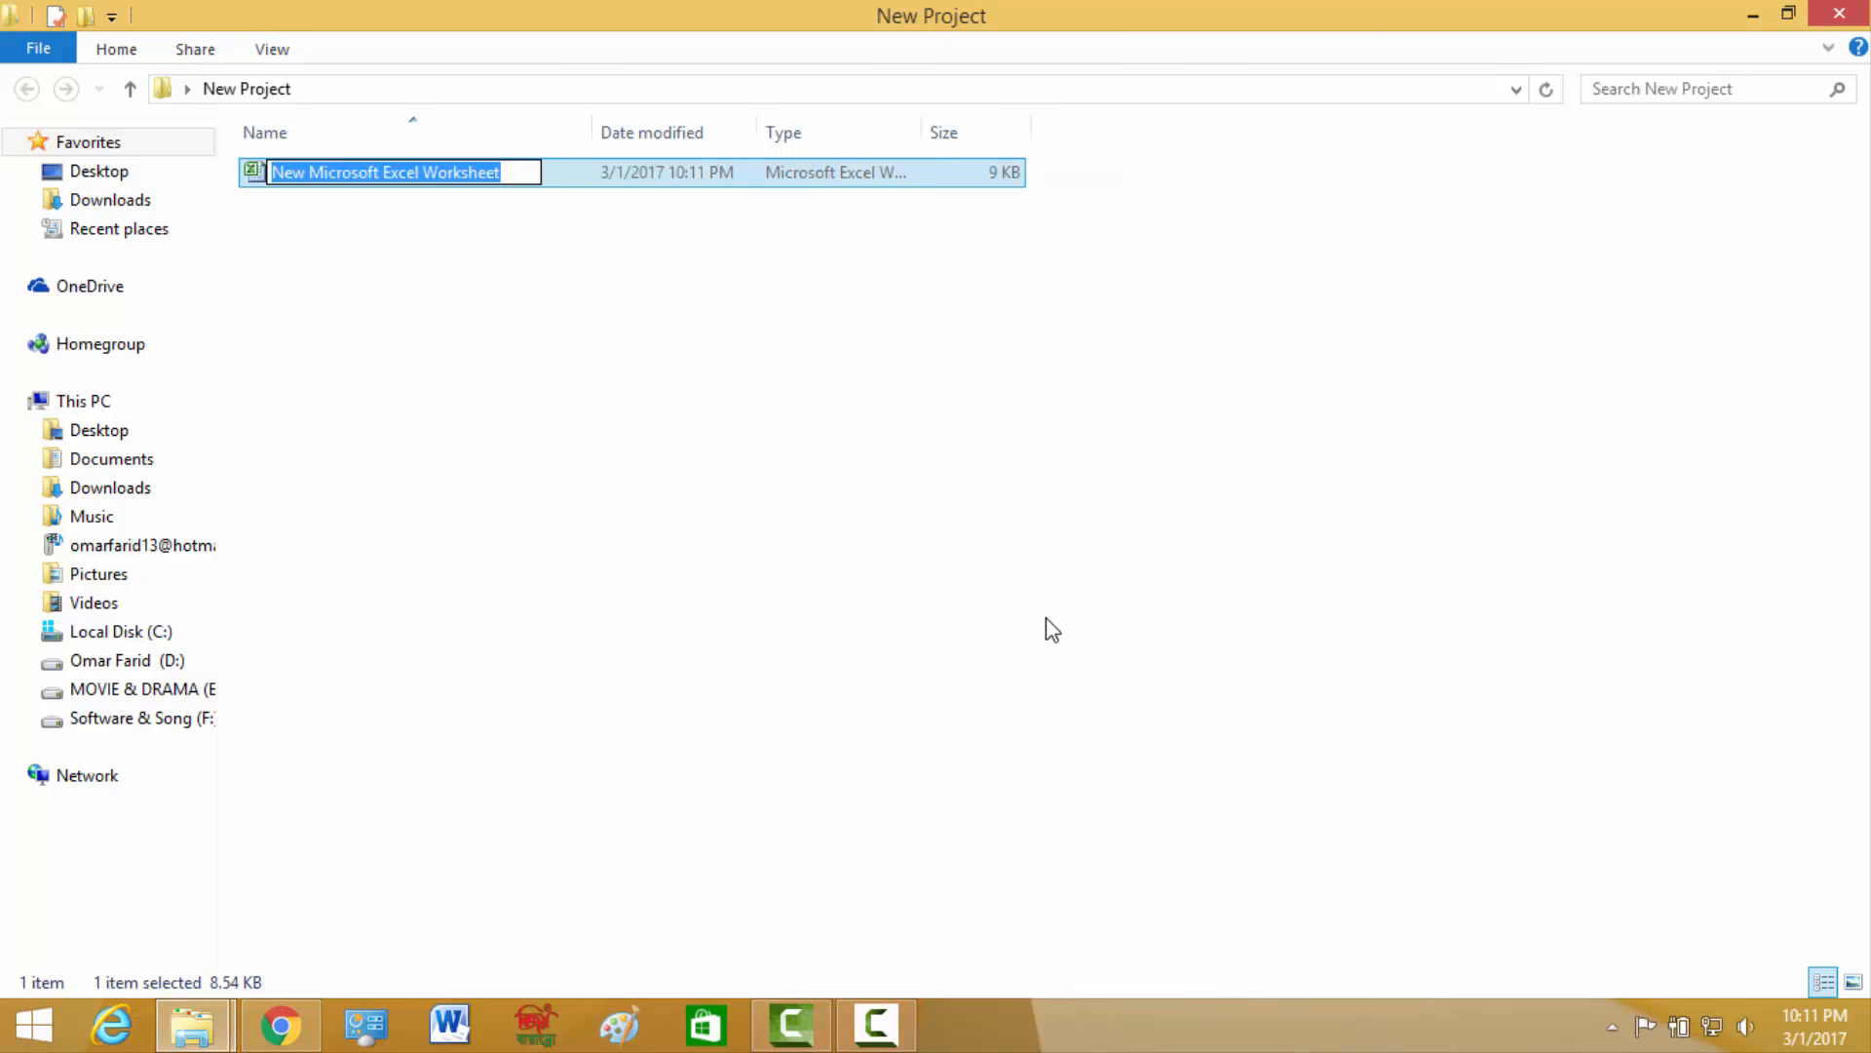
Rename the new Excel worksheet file as "Creating Pivot Table" and open it in Excel.
{"action": "type", "text": "Creating"}
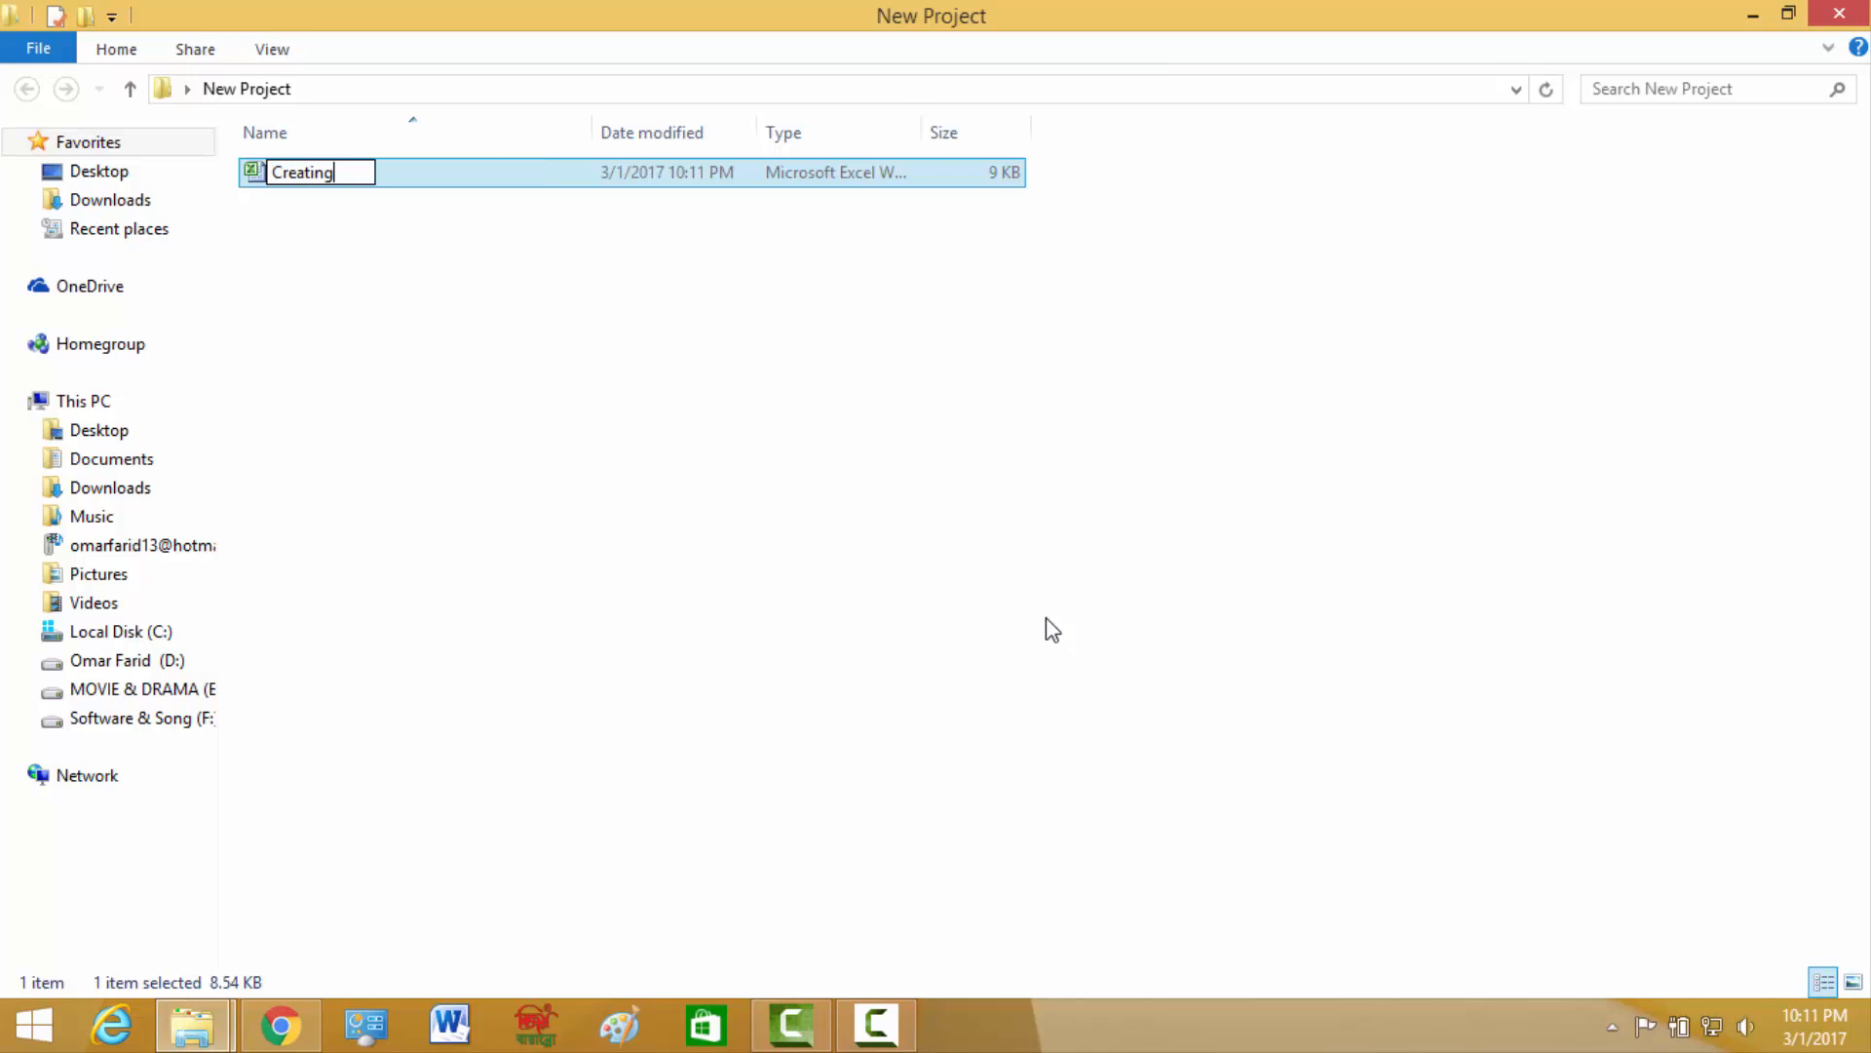
{"action": "type", "text": " Pivot Table"}
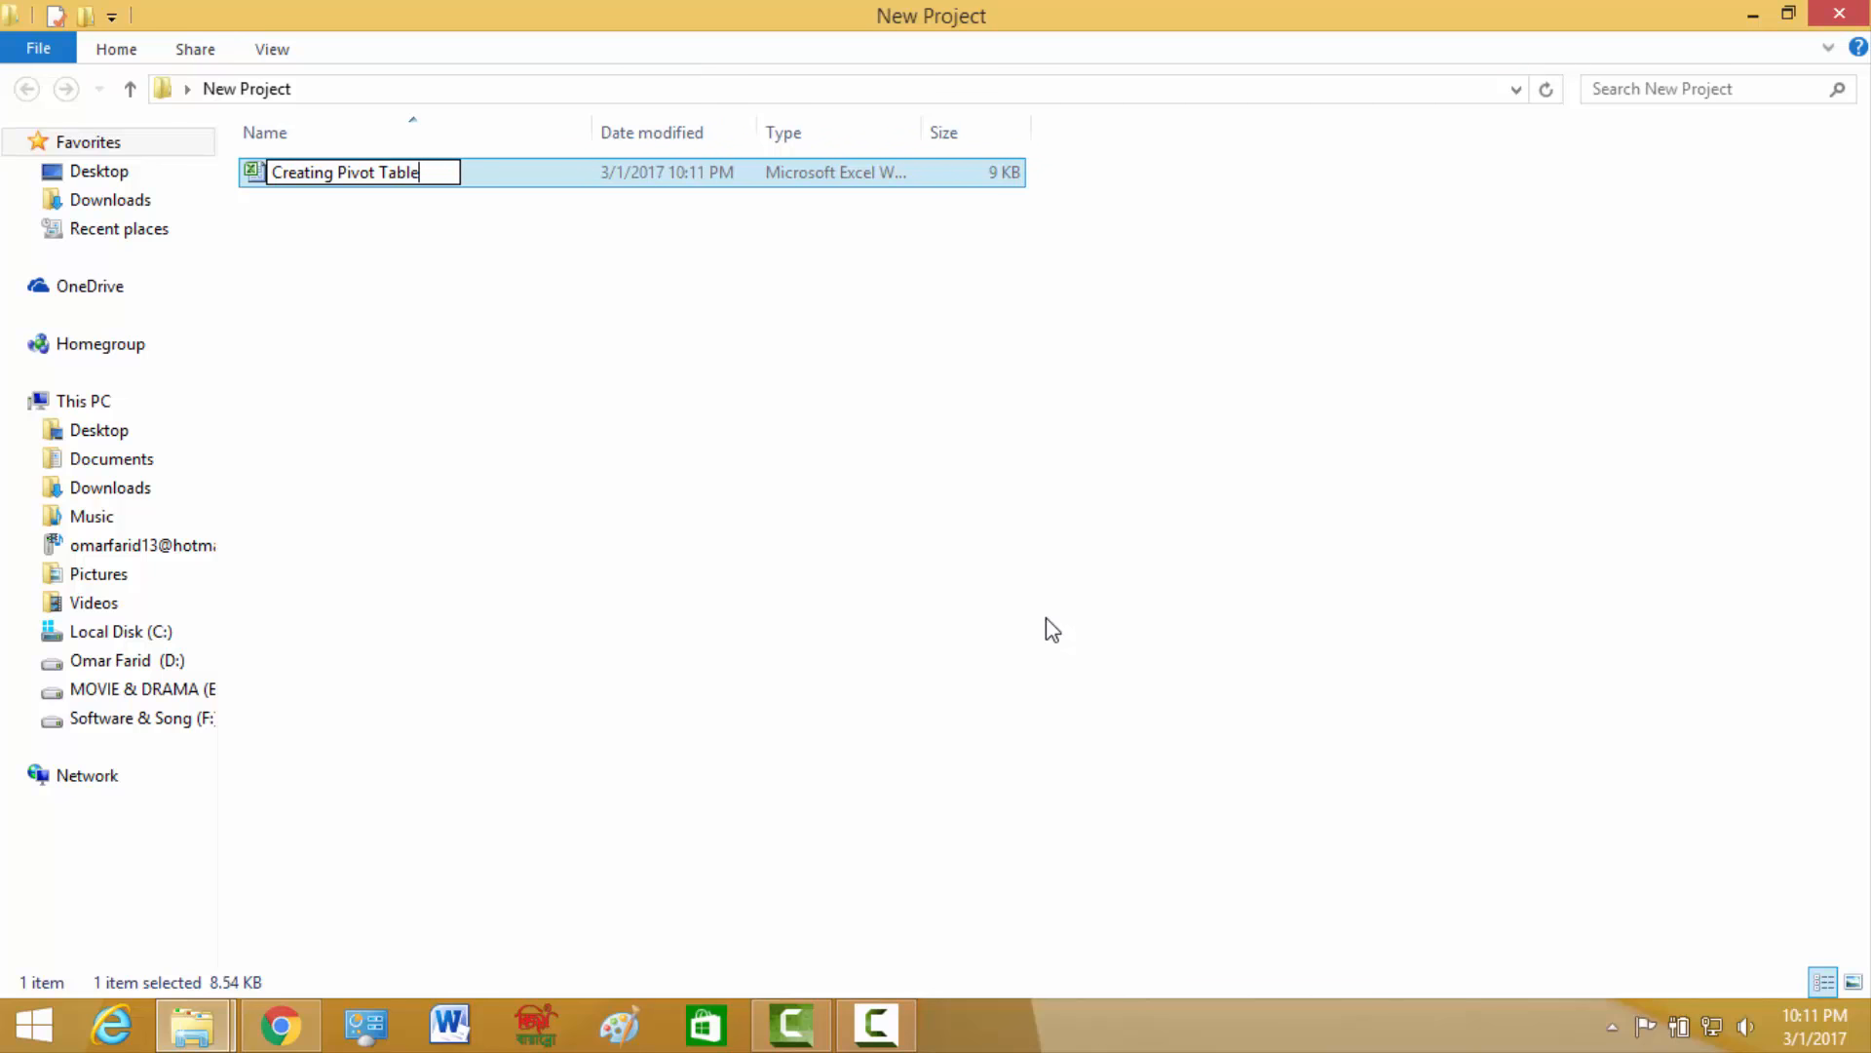
{"action": "key", "text": "Return"}
{"action": "key", "text": "Return"}
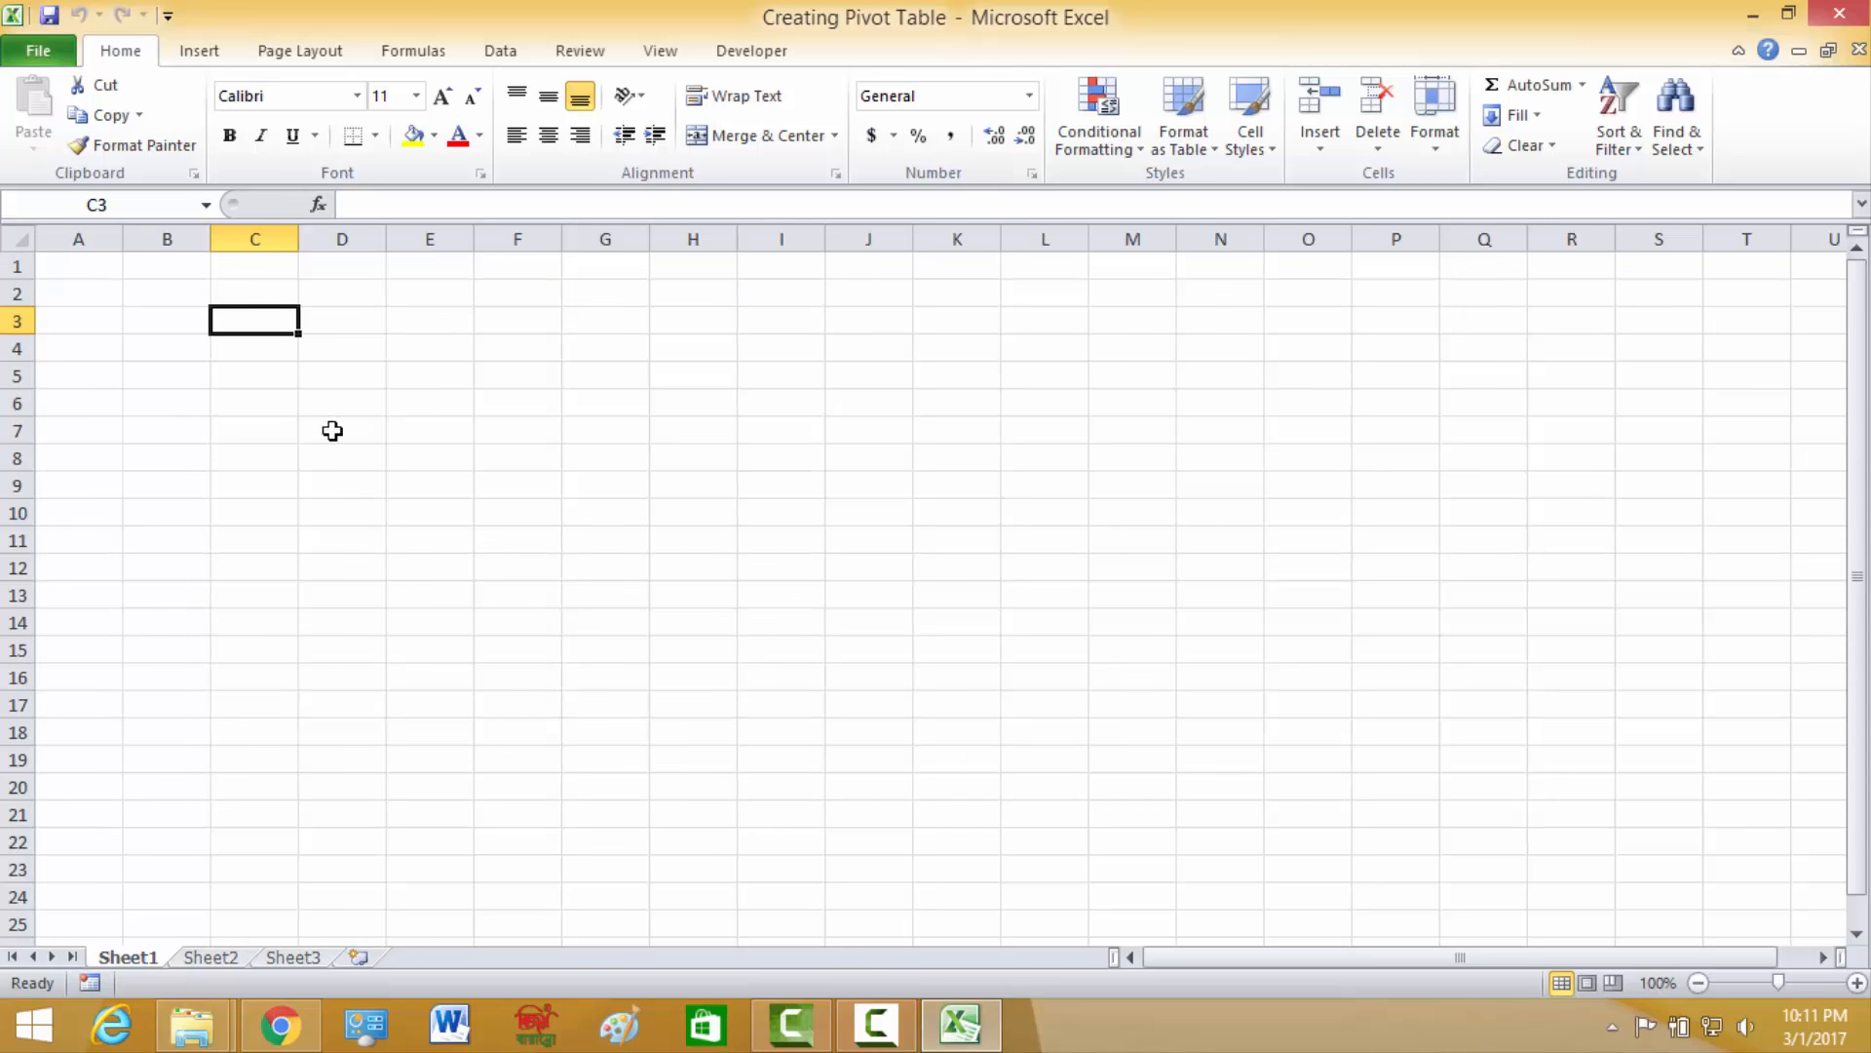
Rename Sheet1 of the workbook as "data".
{"action": "left_click", "coordinate": [114, 323]}
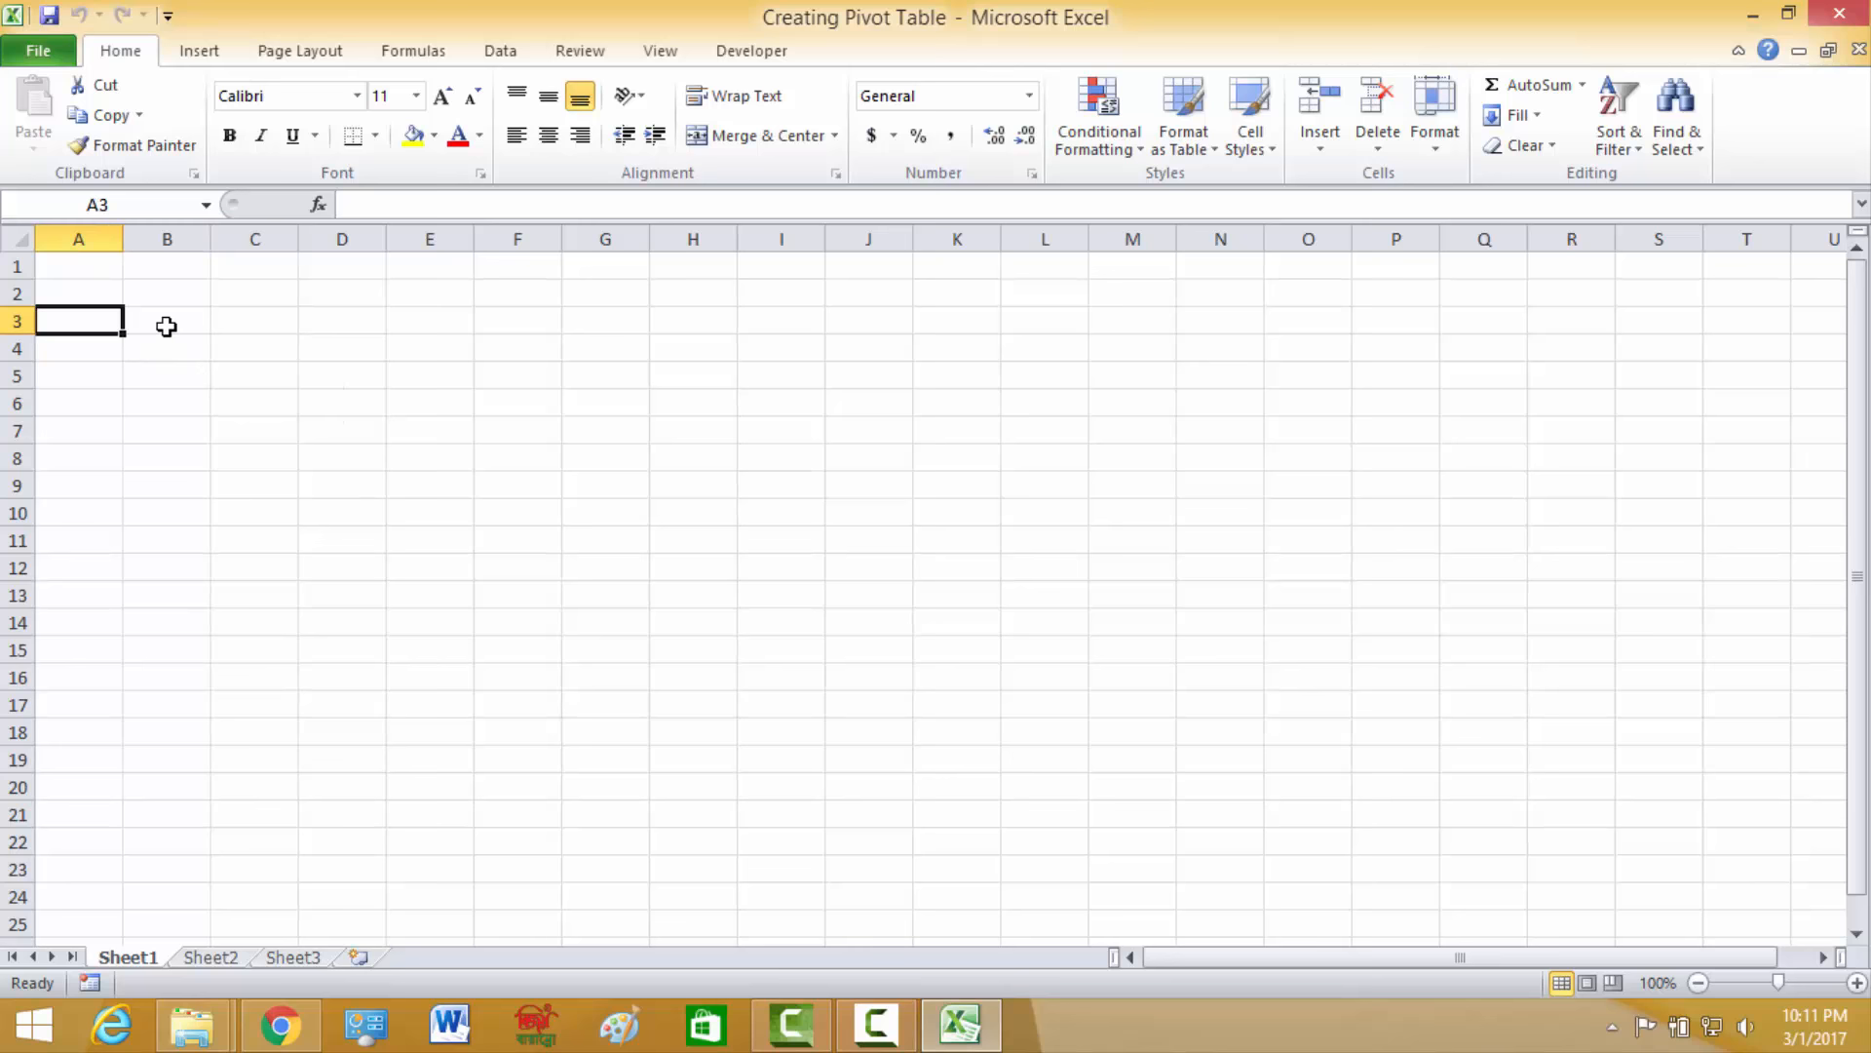
{"action": "key", "text": "alt+h"}
{"action": "key", "text": "o"}
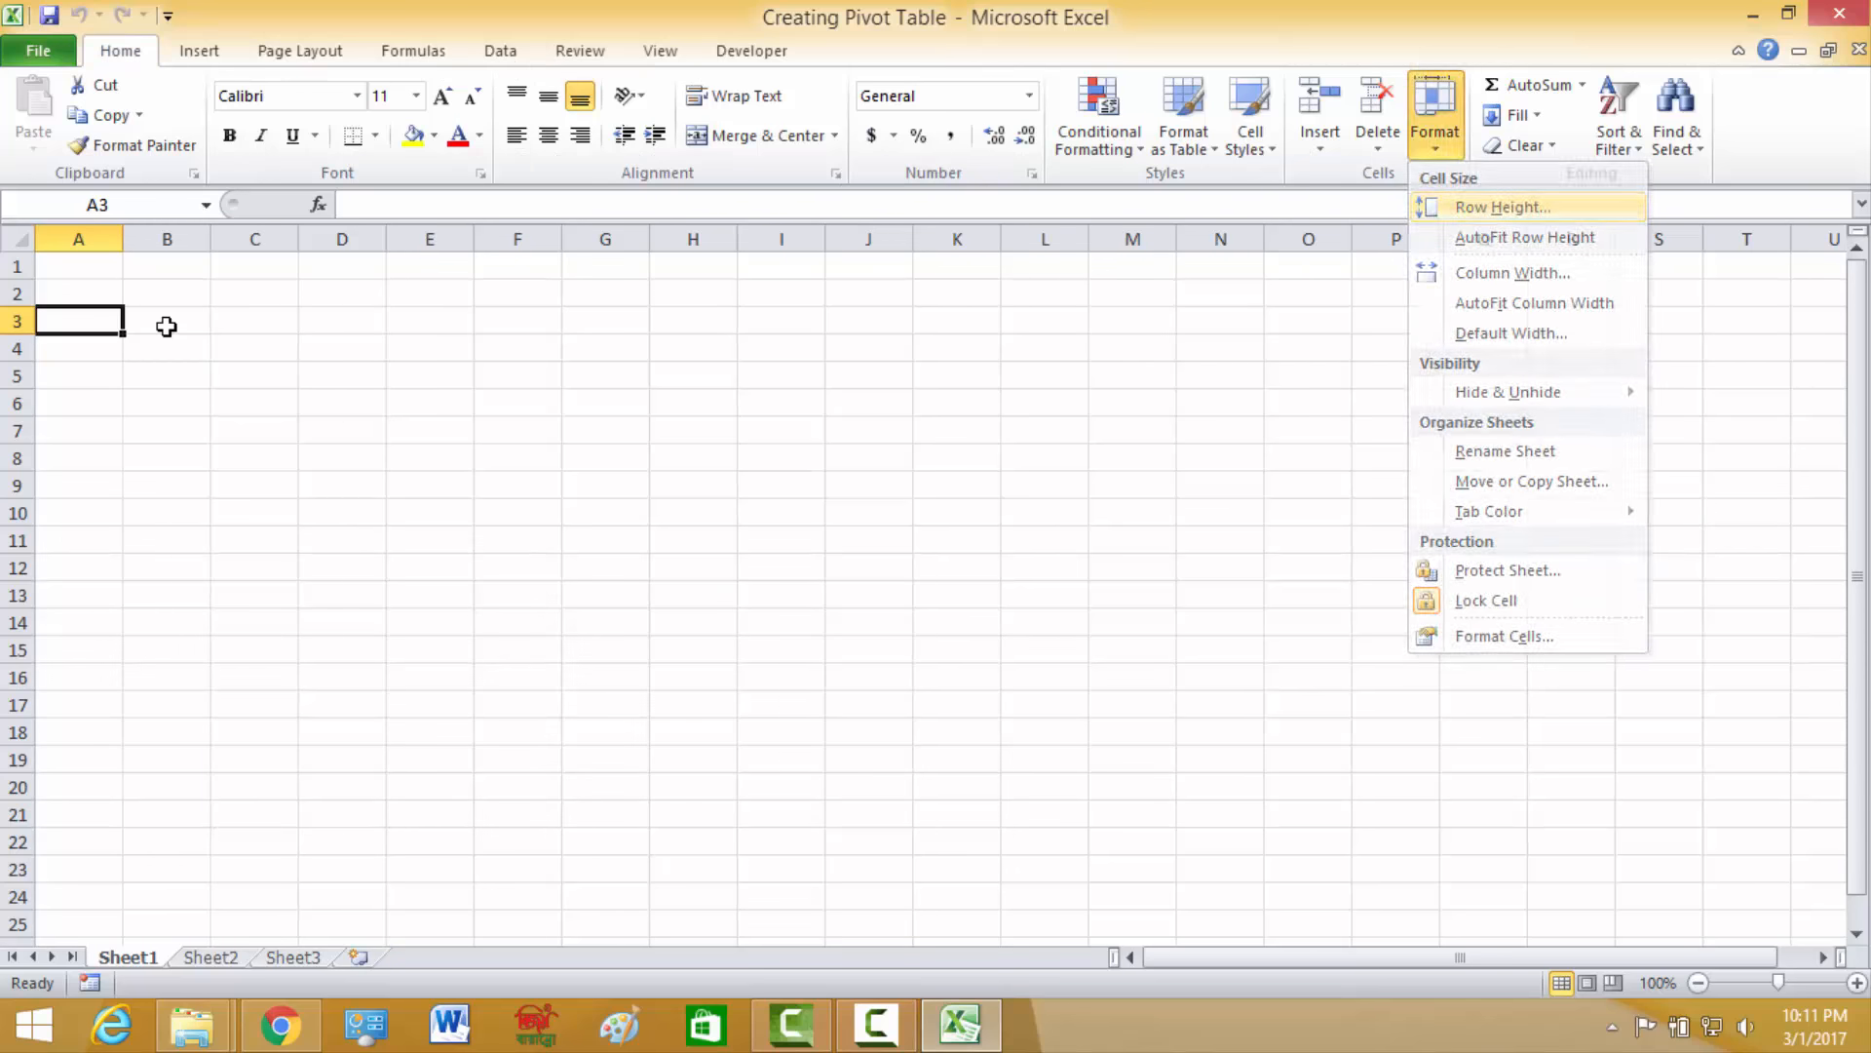
{"action": "key", "text": "r"}
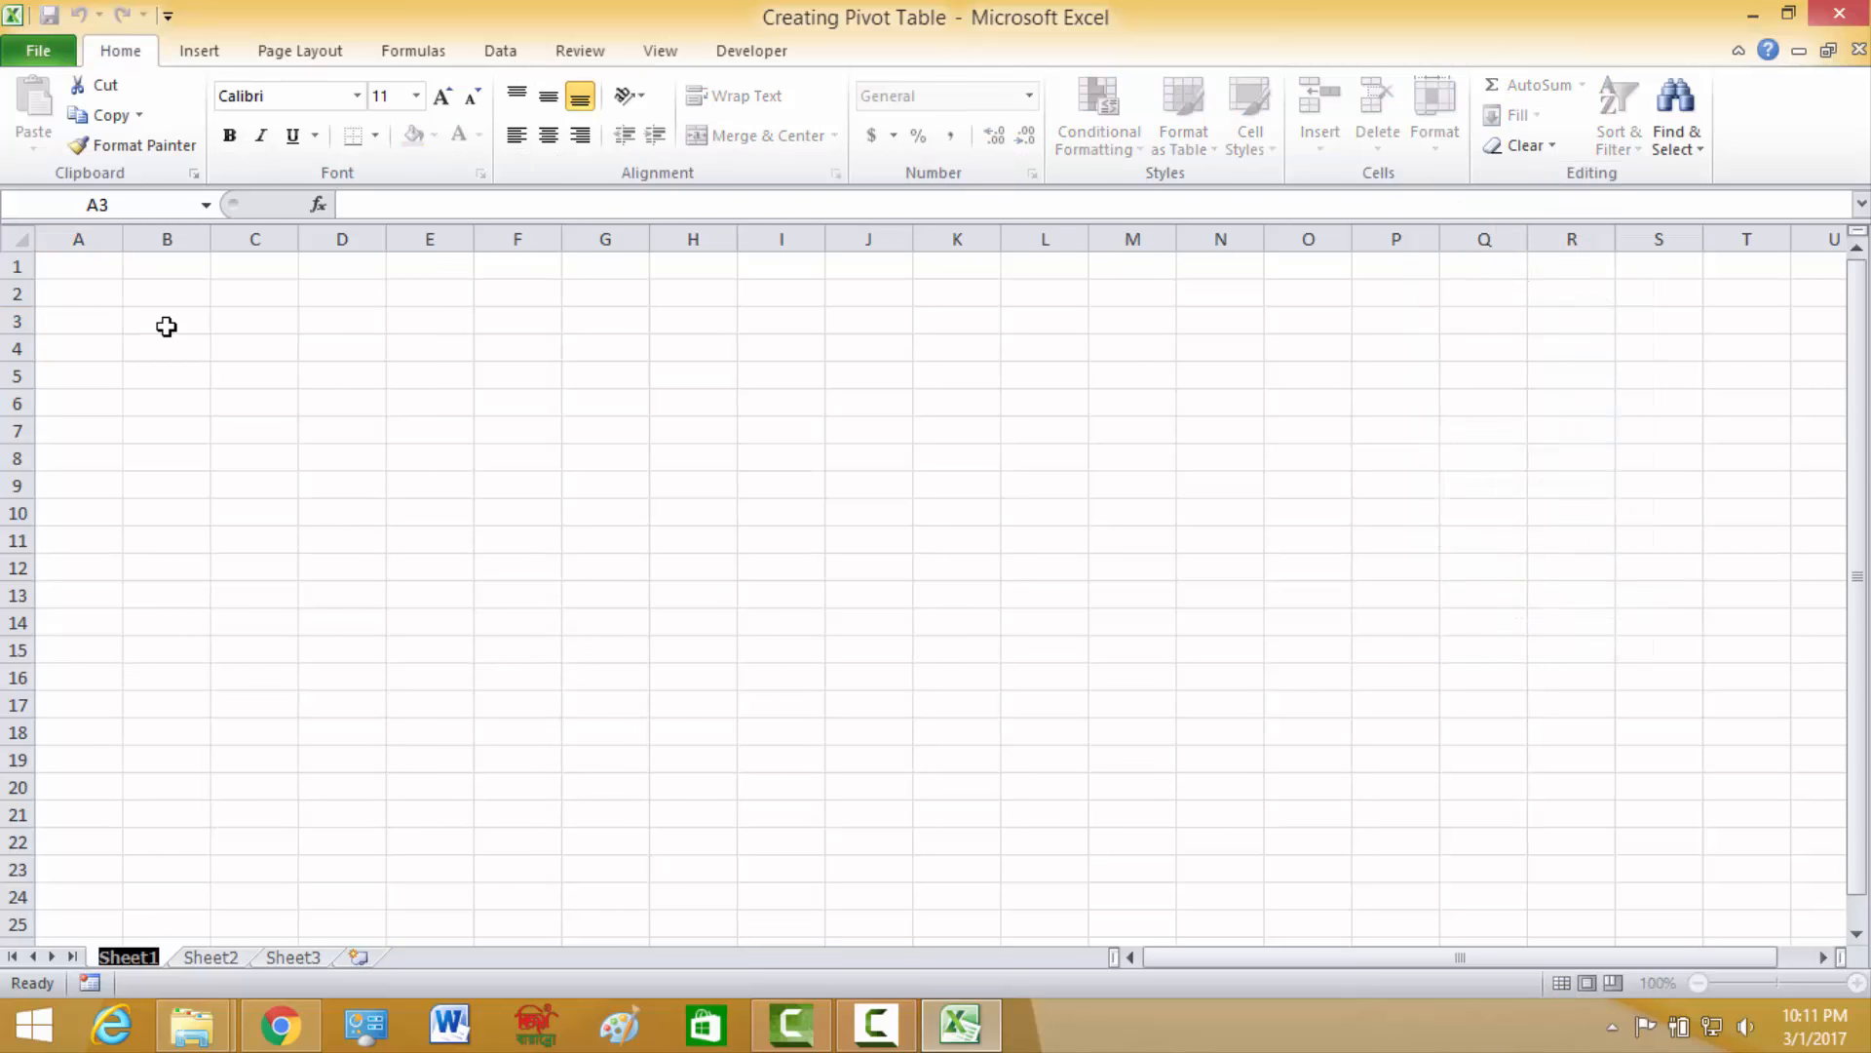
{"action": "type", "text": "data"}
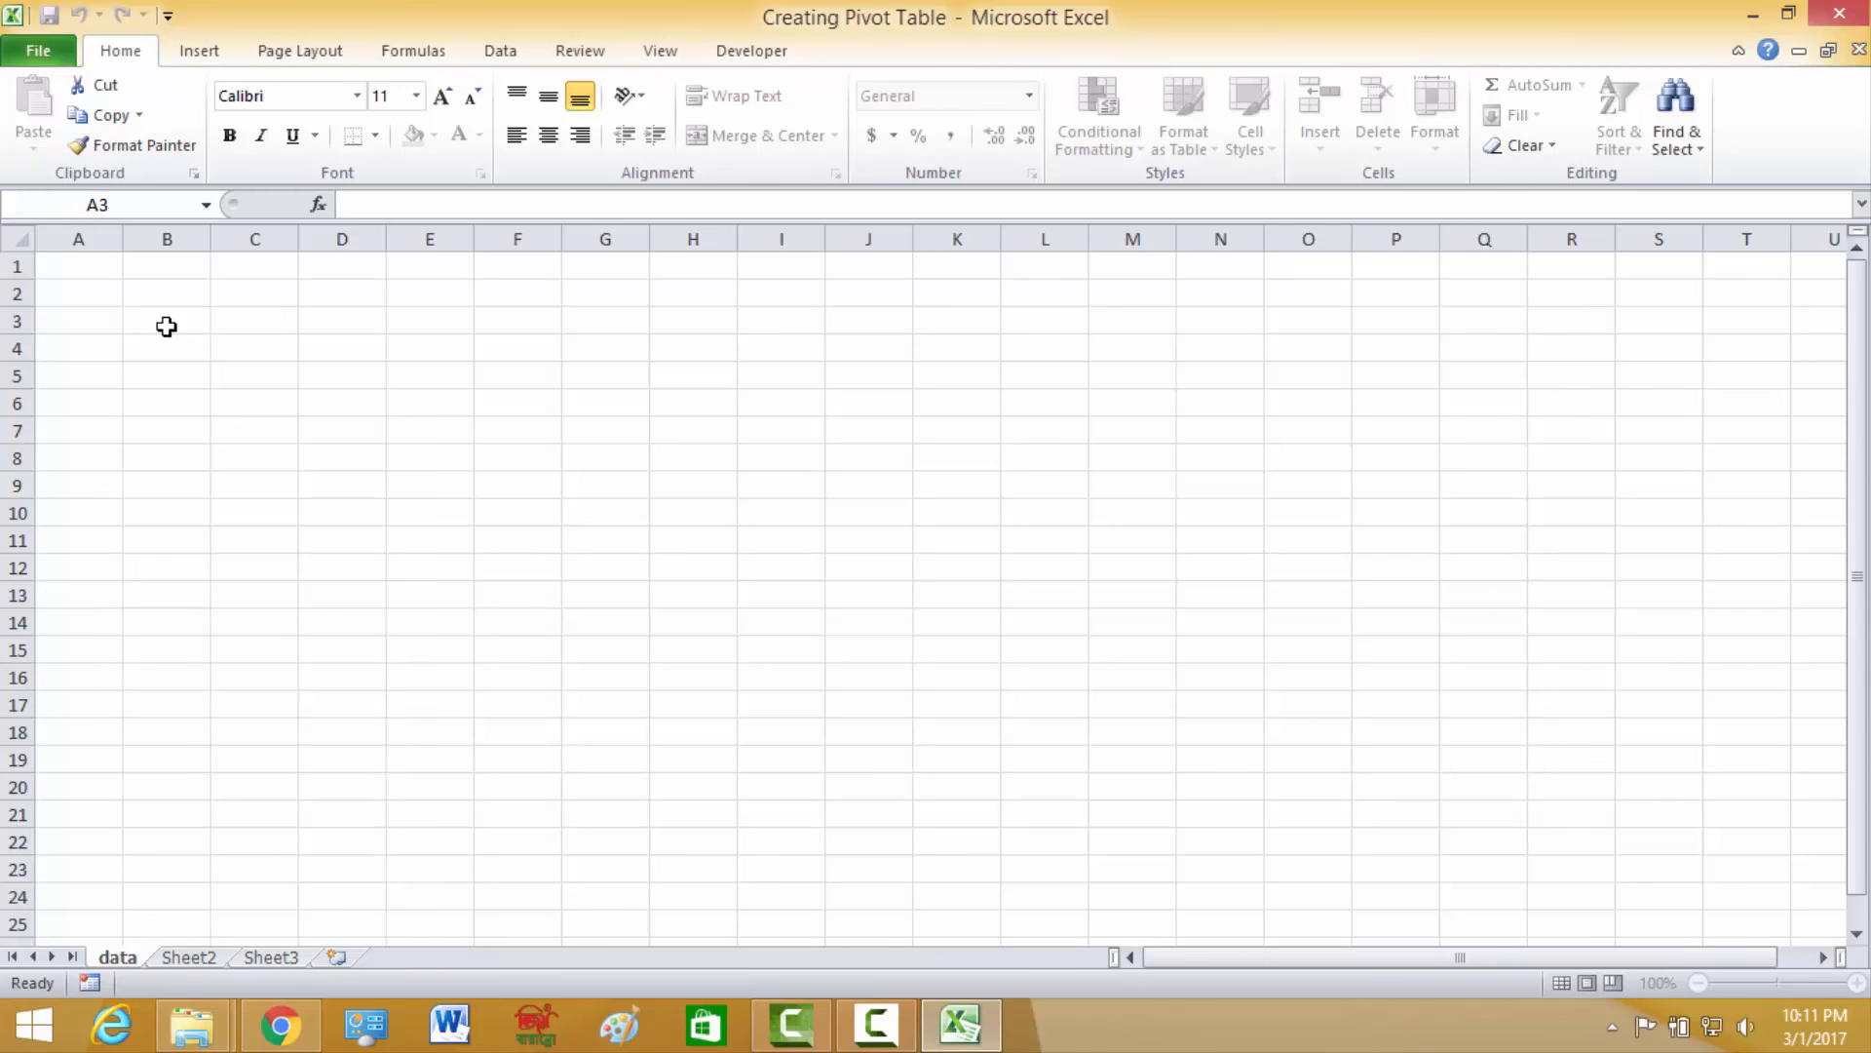
{"action": "key", "text": "Return"}
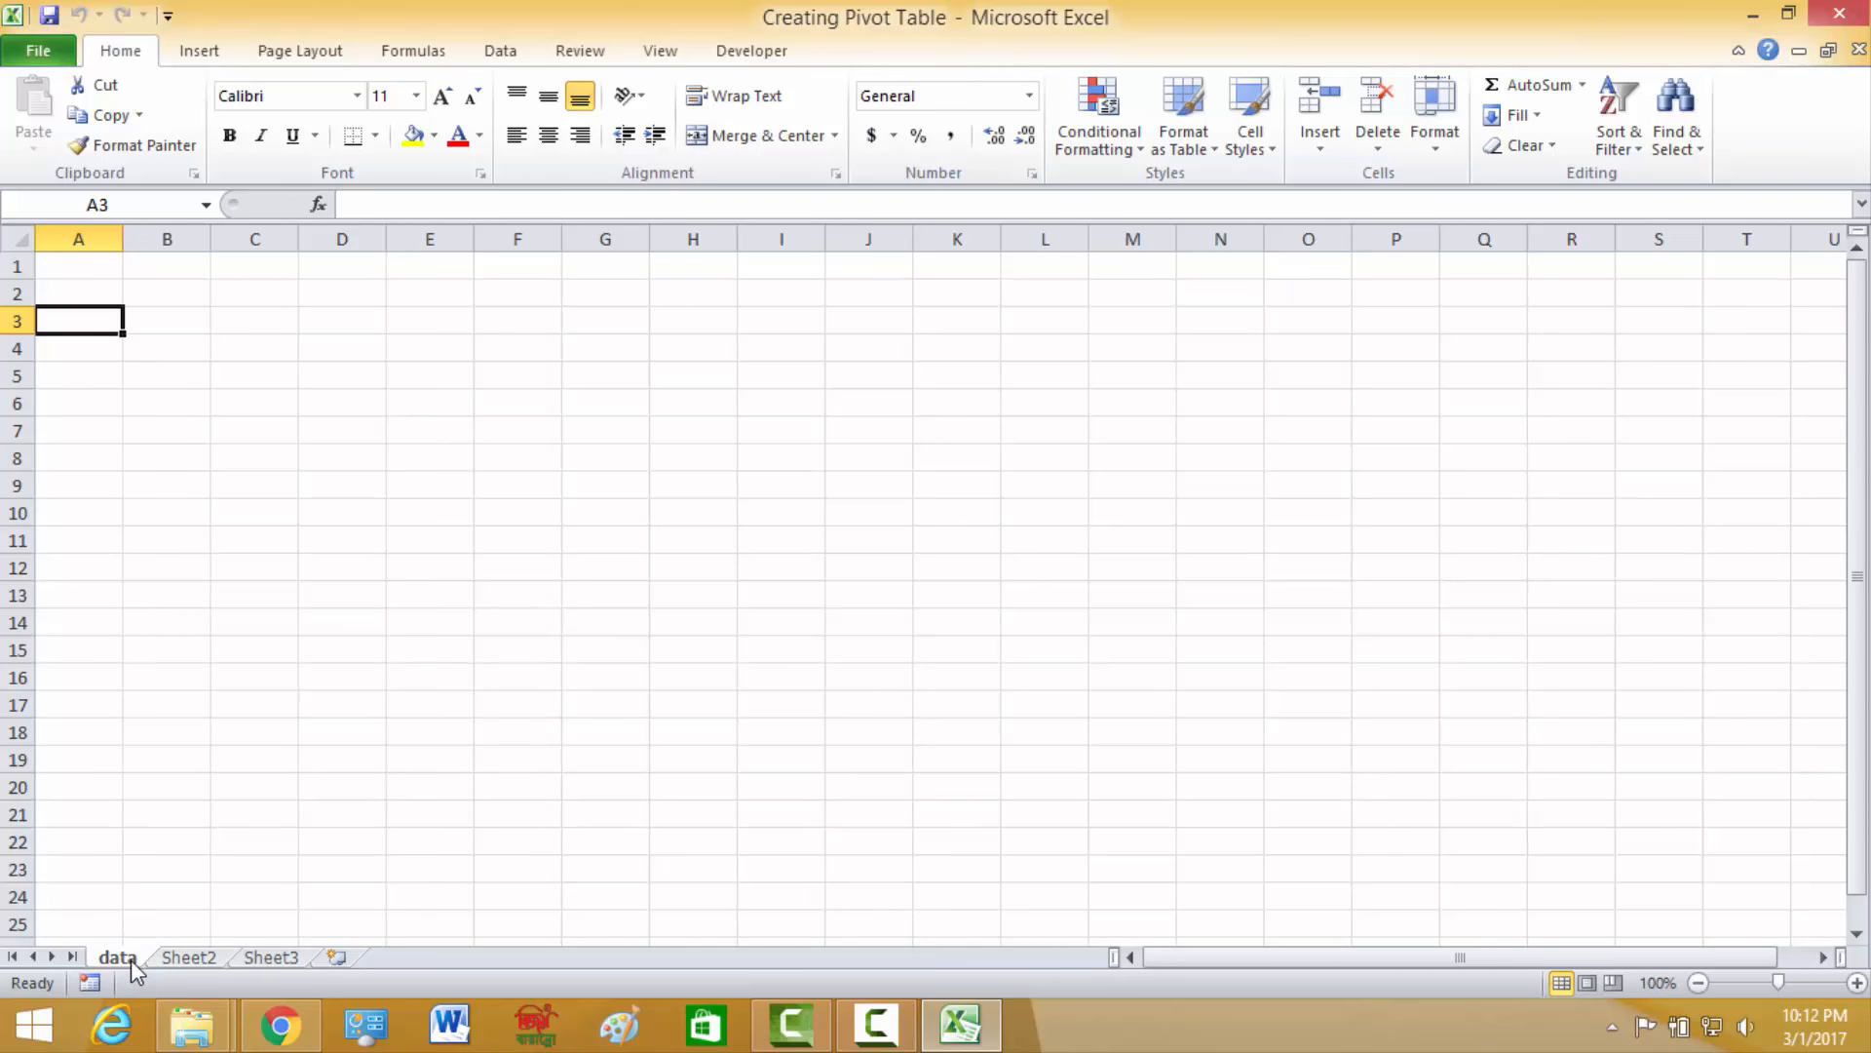
{"action": "left_click", "coordinate": [166, 321]}
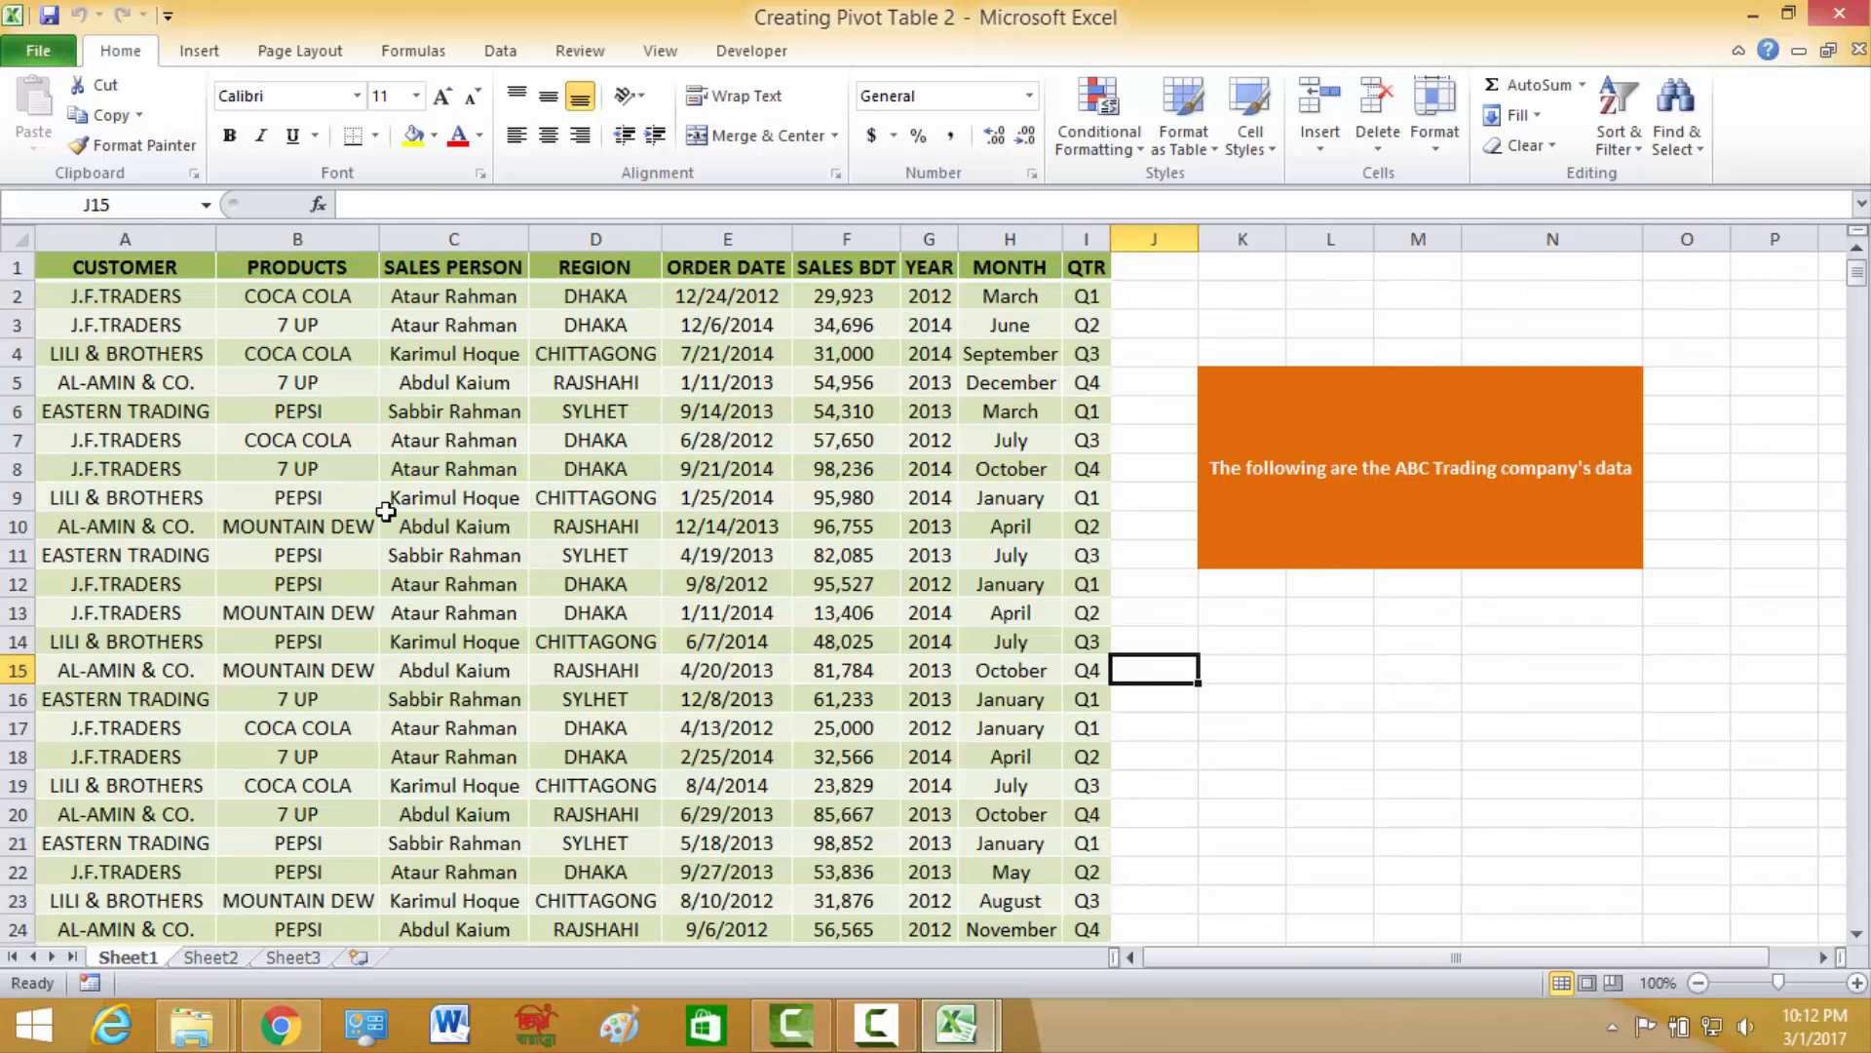
Copy the whole of Sheet1 from the Creating Pivot Table 2 workbook into the data sheet of Creating Pivot Table, starting at cell A1.
{"action": "key", "text": "ctrl+a"}
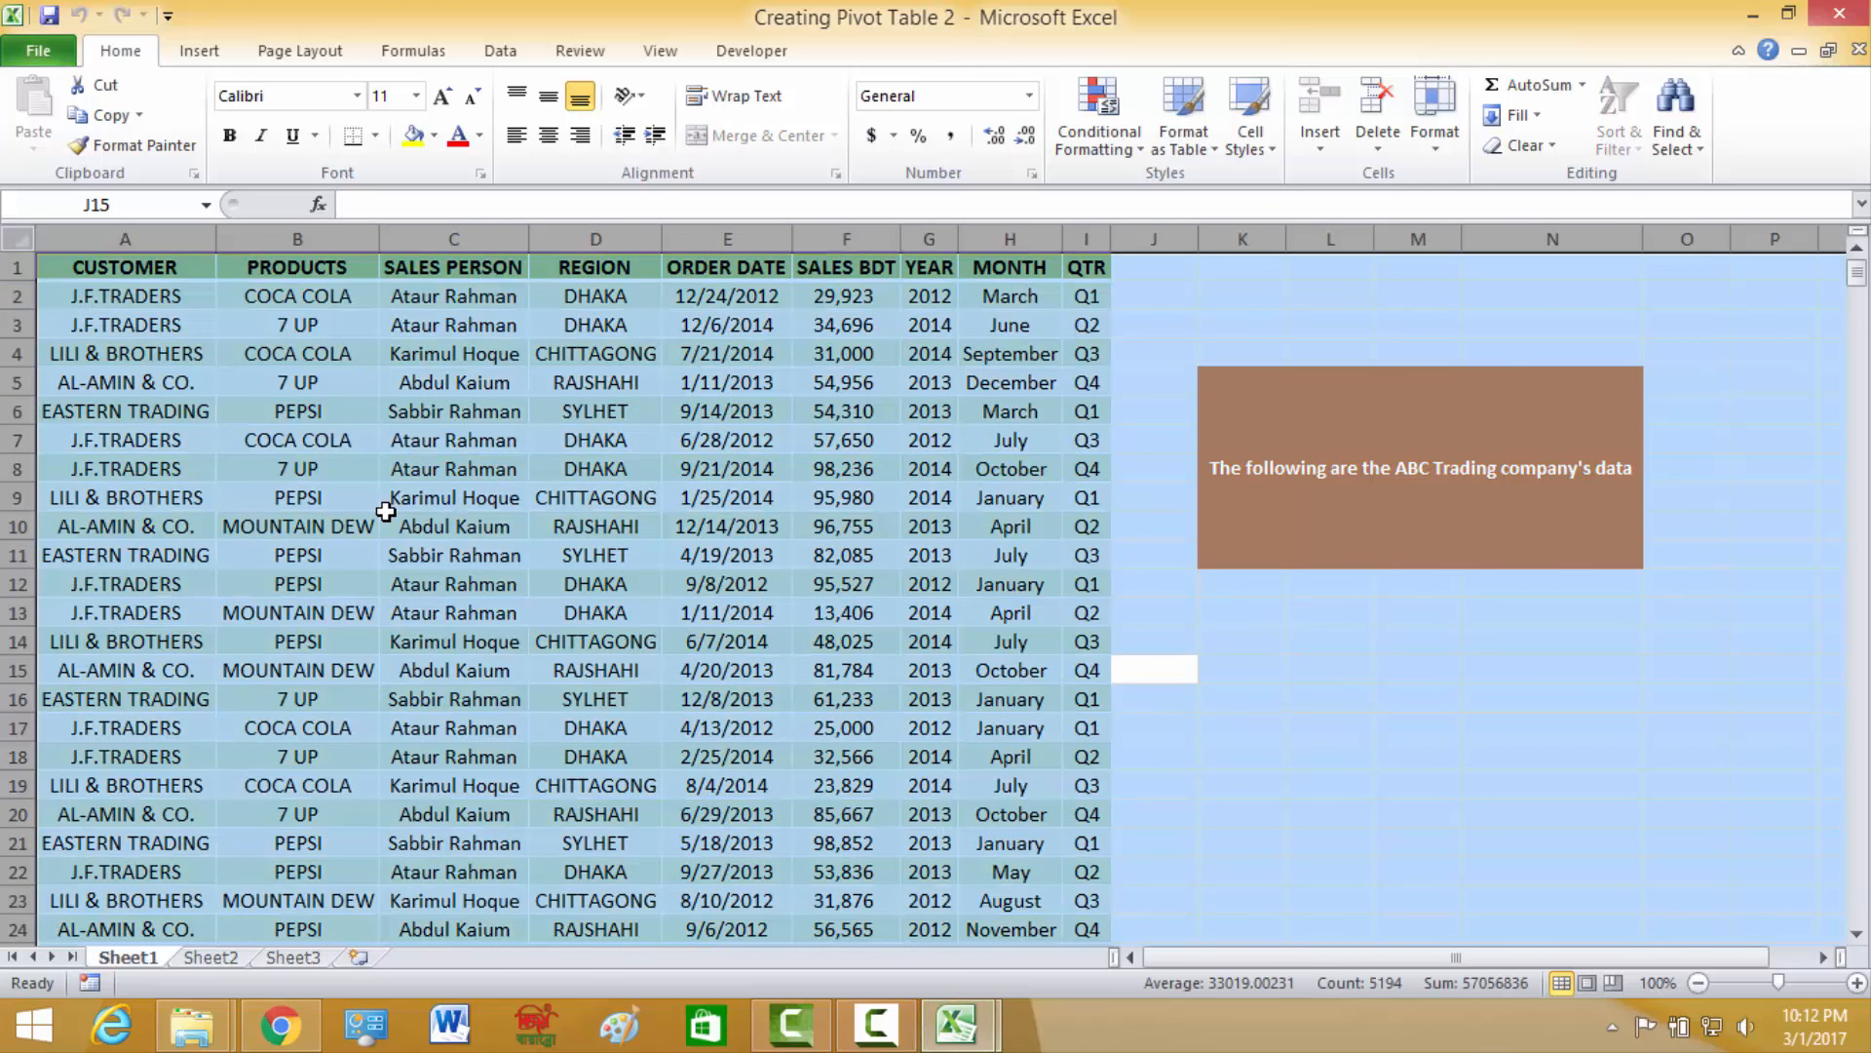
{"action": "key", "text": "ctrl+c"}
{"action": "mouse_move", "coordinate": [991, 1040]}
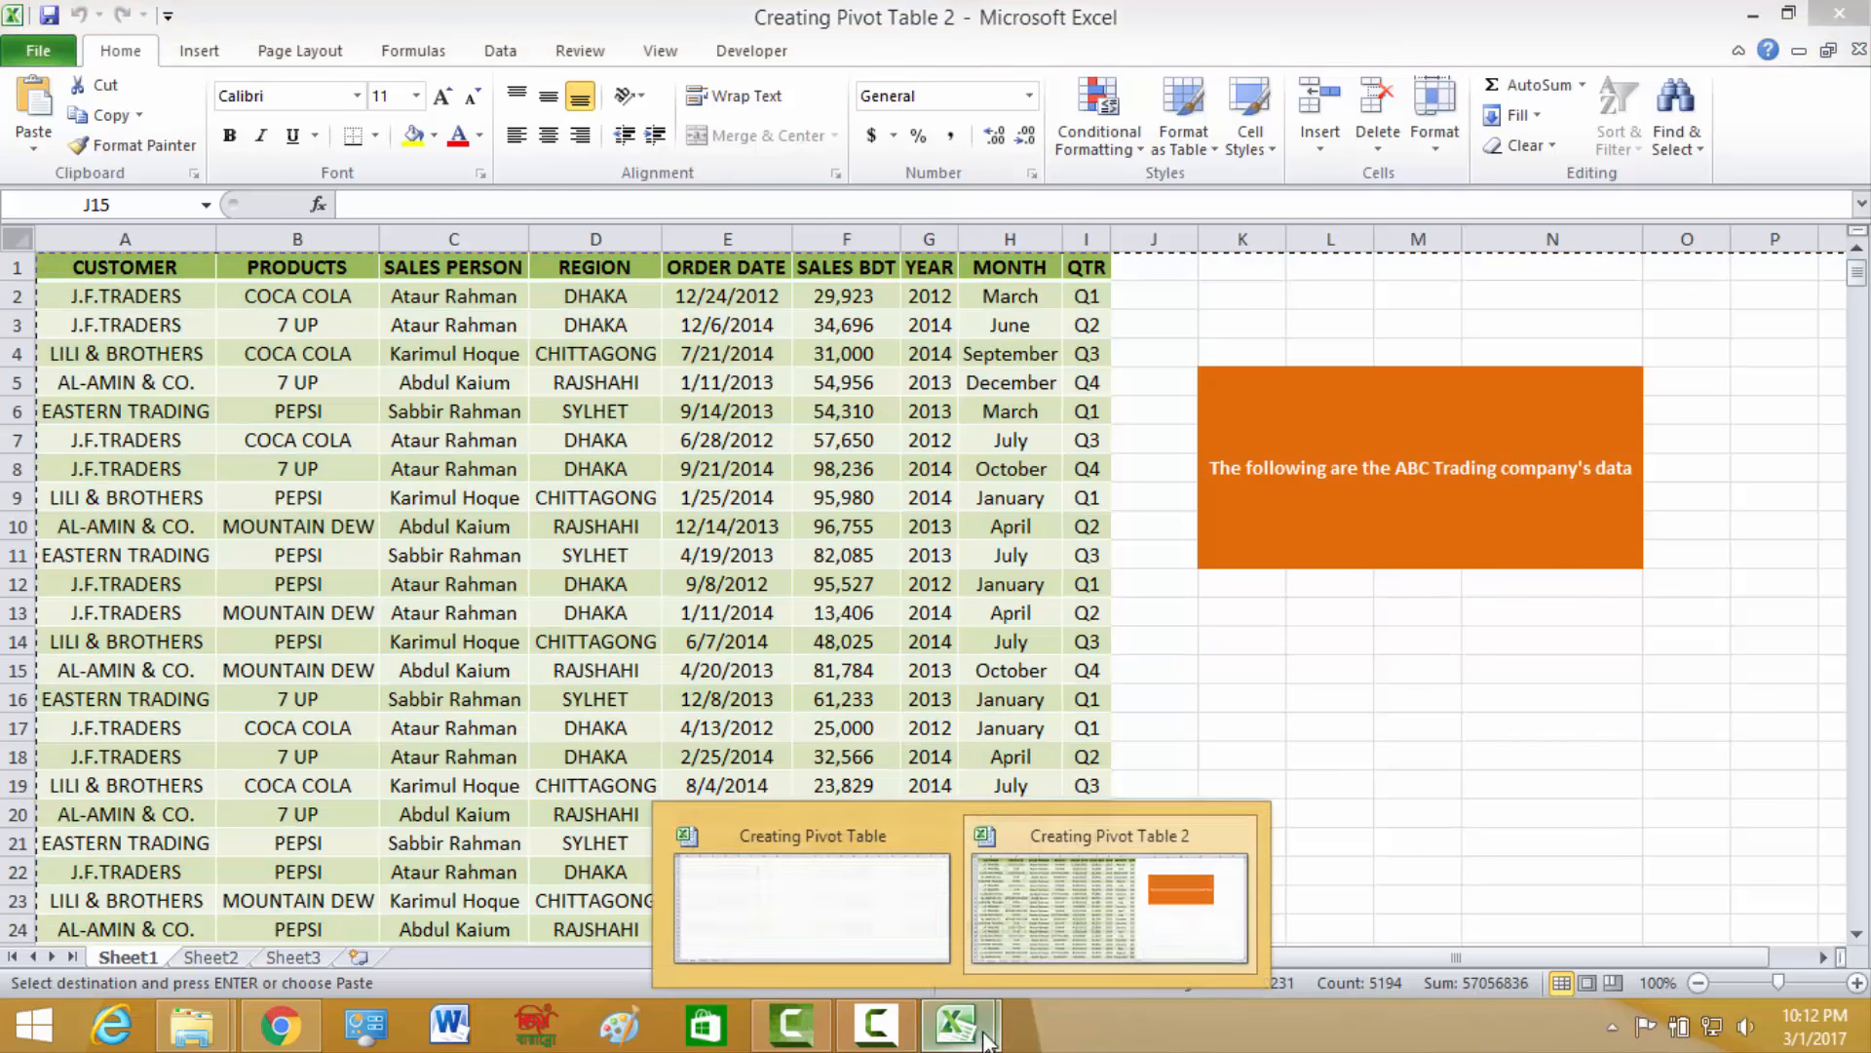
{"action": "left_click", "coordinate": [873, 915]}
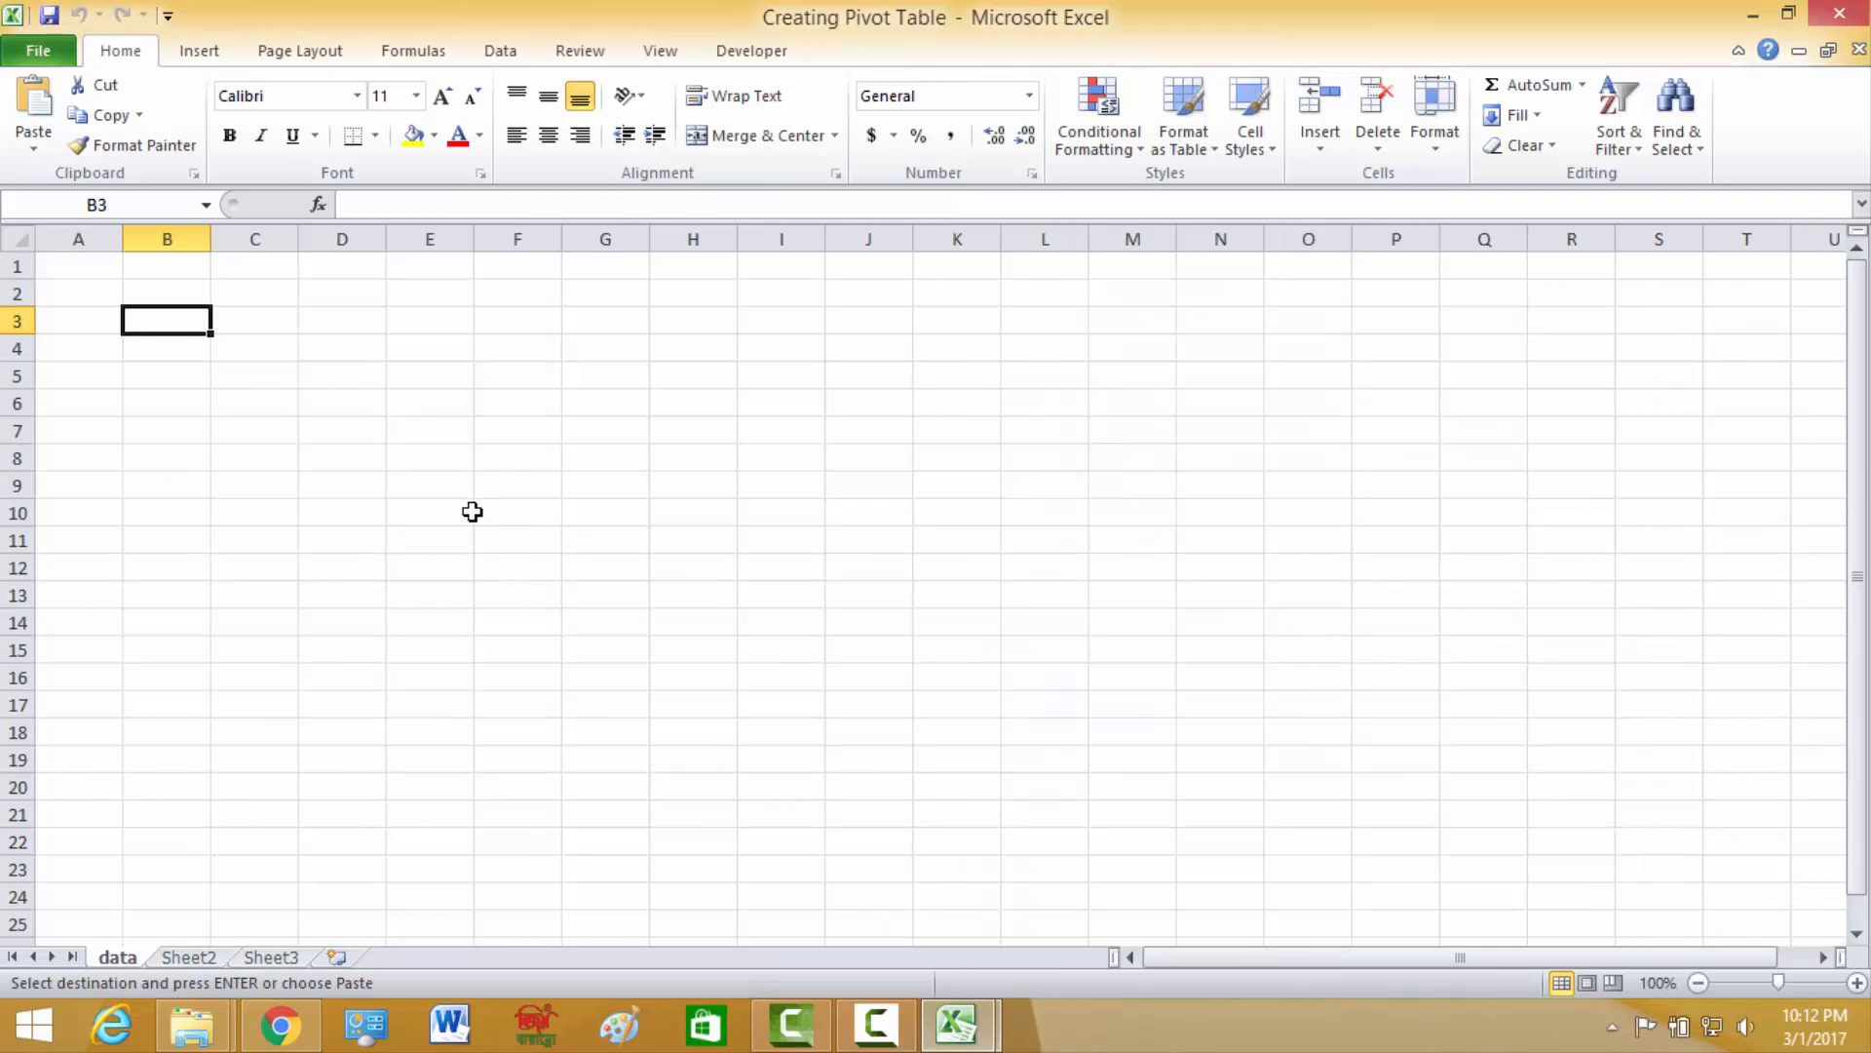
{"action": "left_click", "coordinate": [101, 272]}
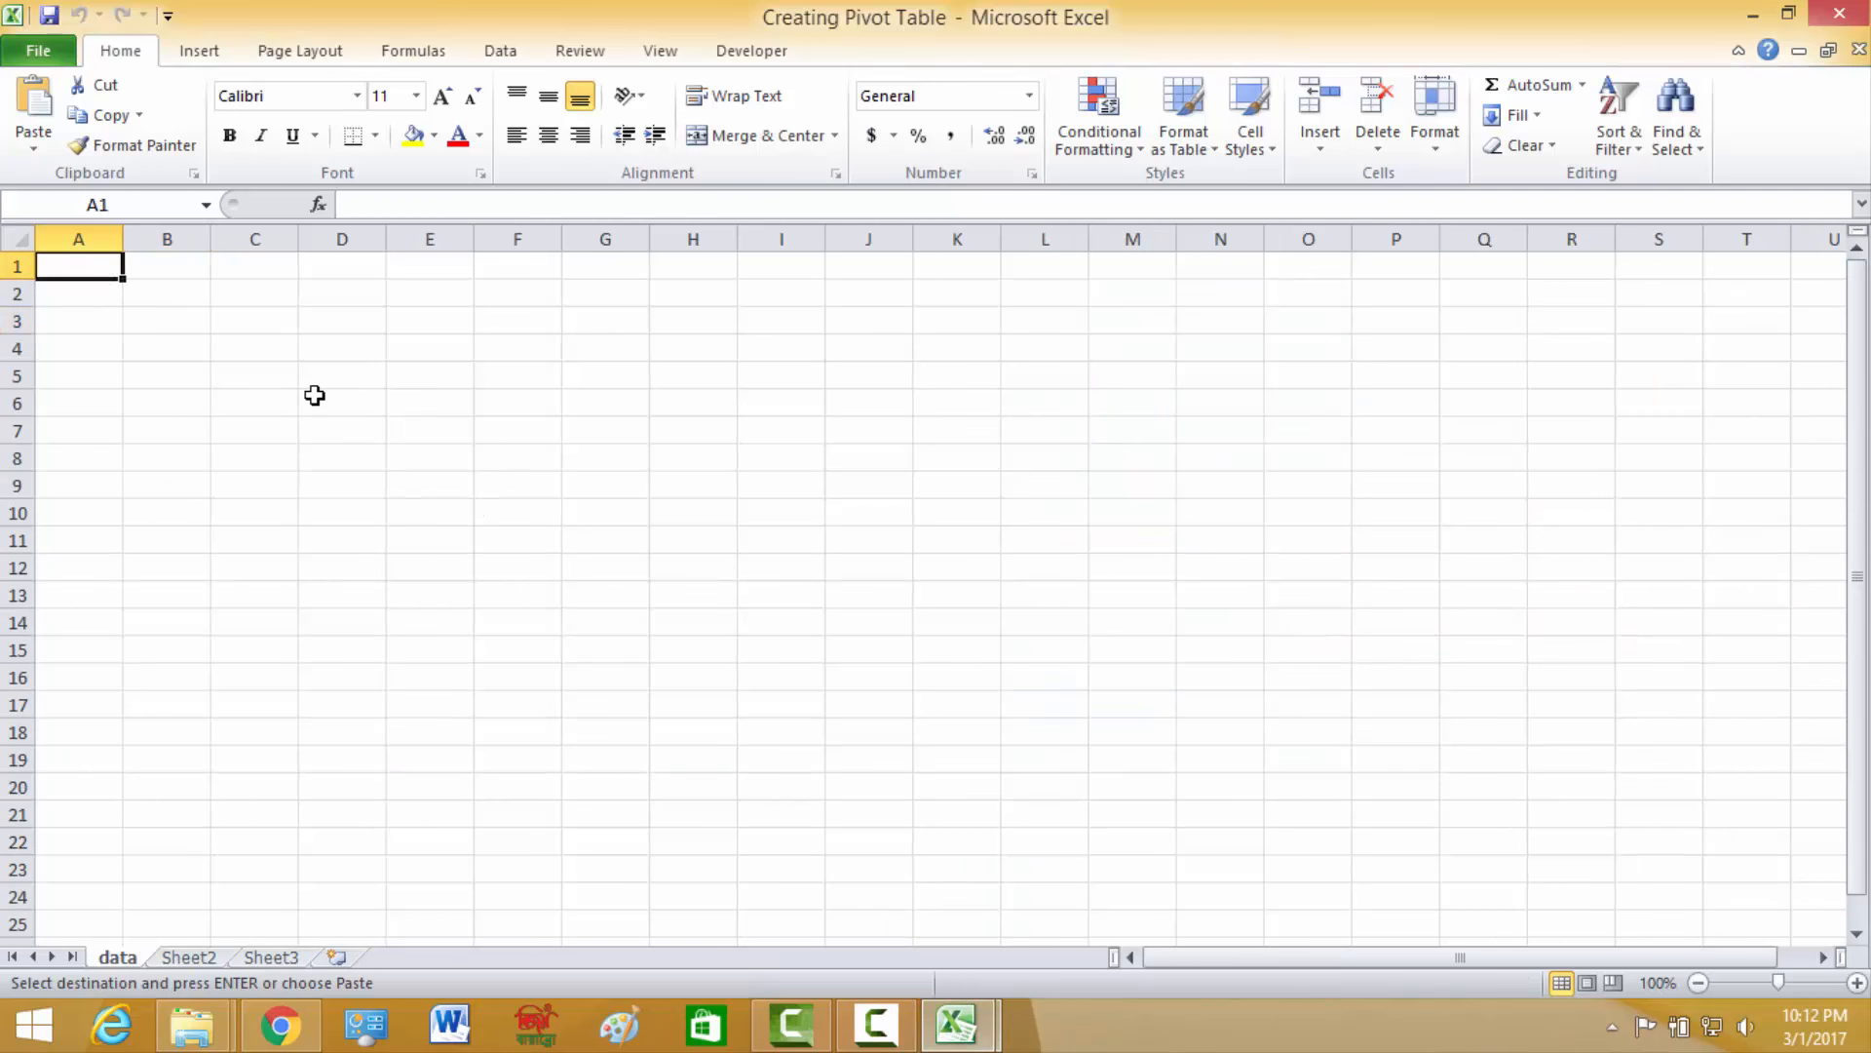
{"action": "key", "text": "ctrl+v"}
{"action": "left_click", "coordinate": [1234, 673]}
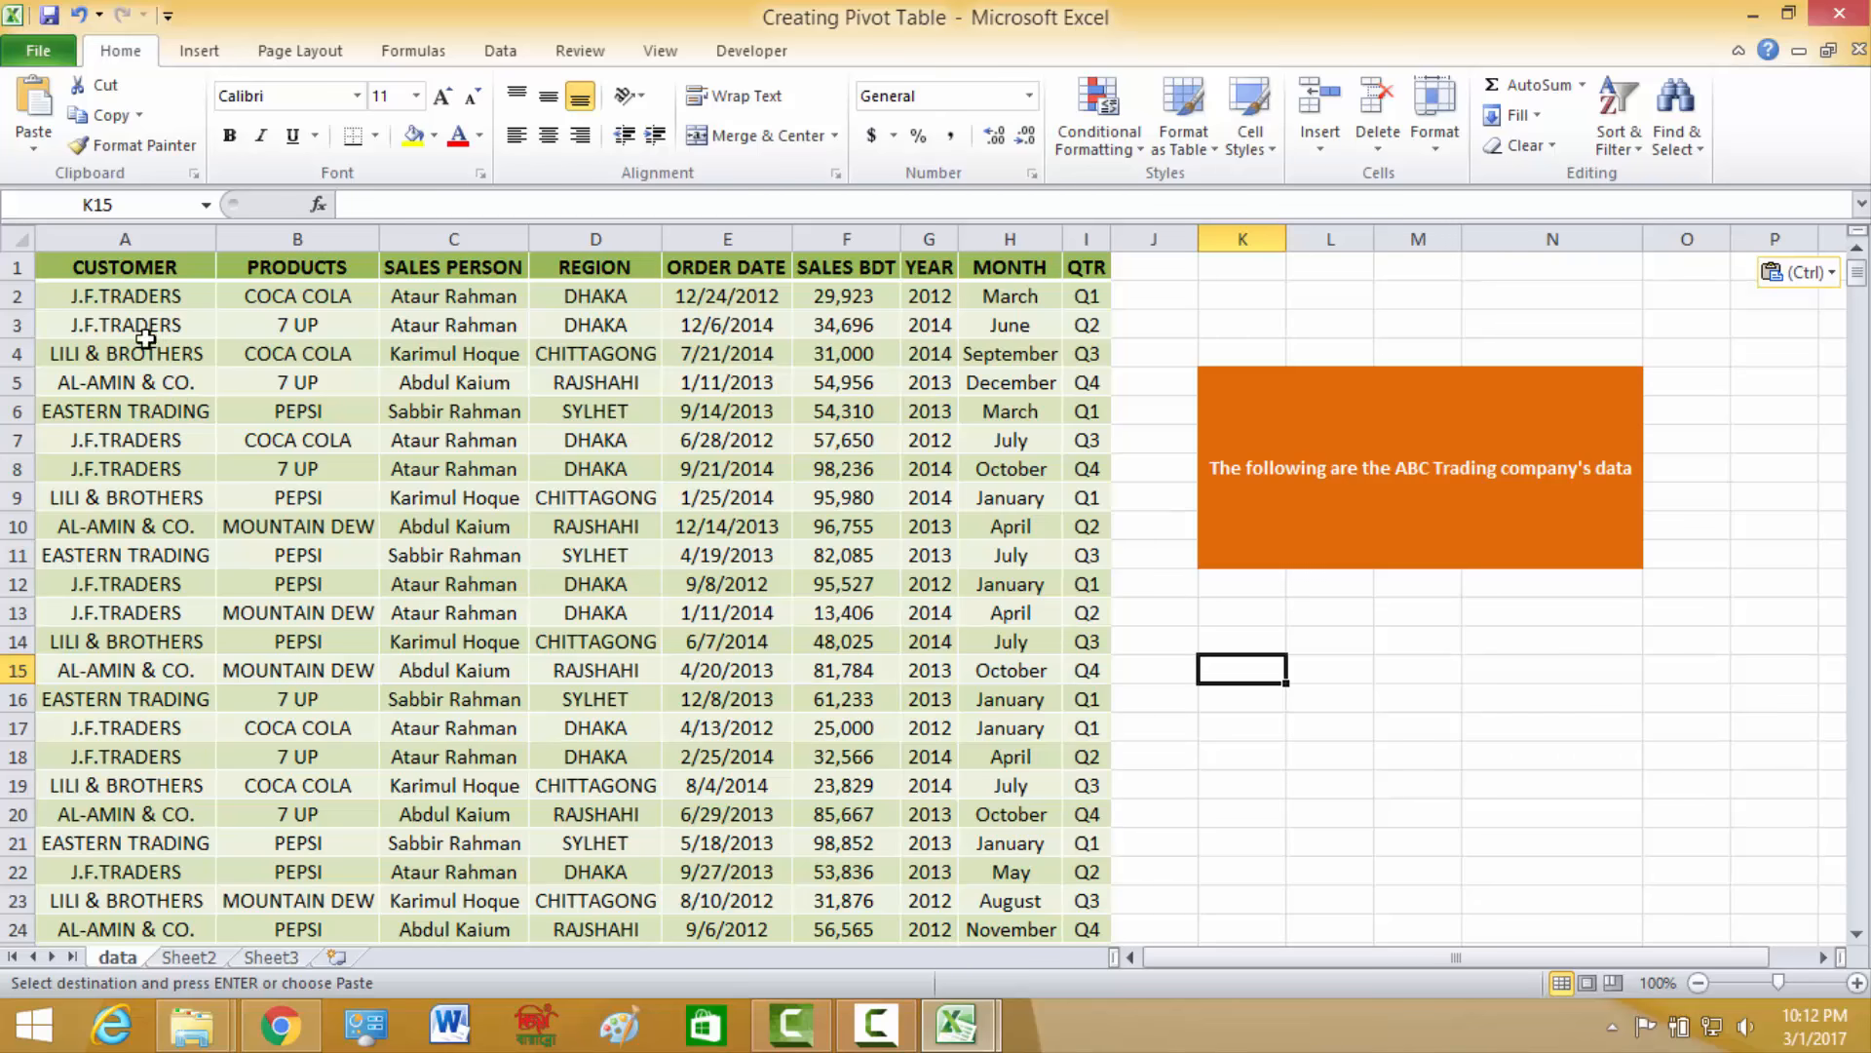
Go through the table's header cells in row 1 one by one, from CUSTOMER to QTR.
{"action": "left_click", "coordinate": [159, 266]}
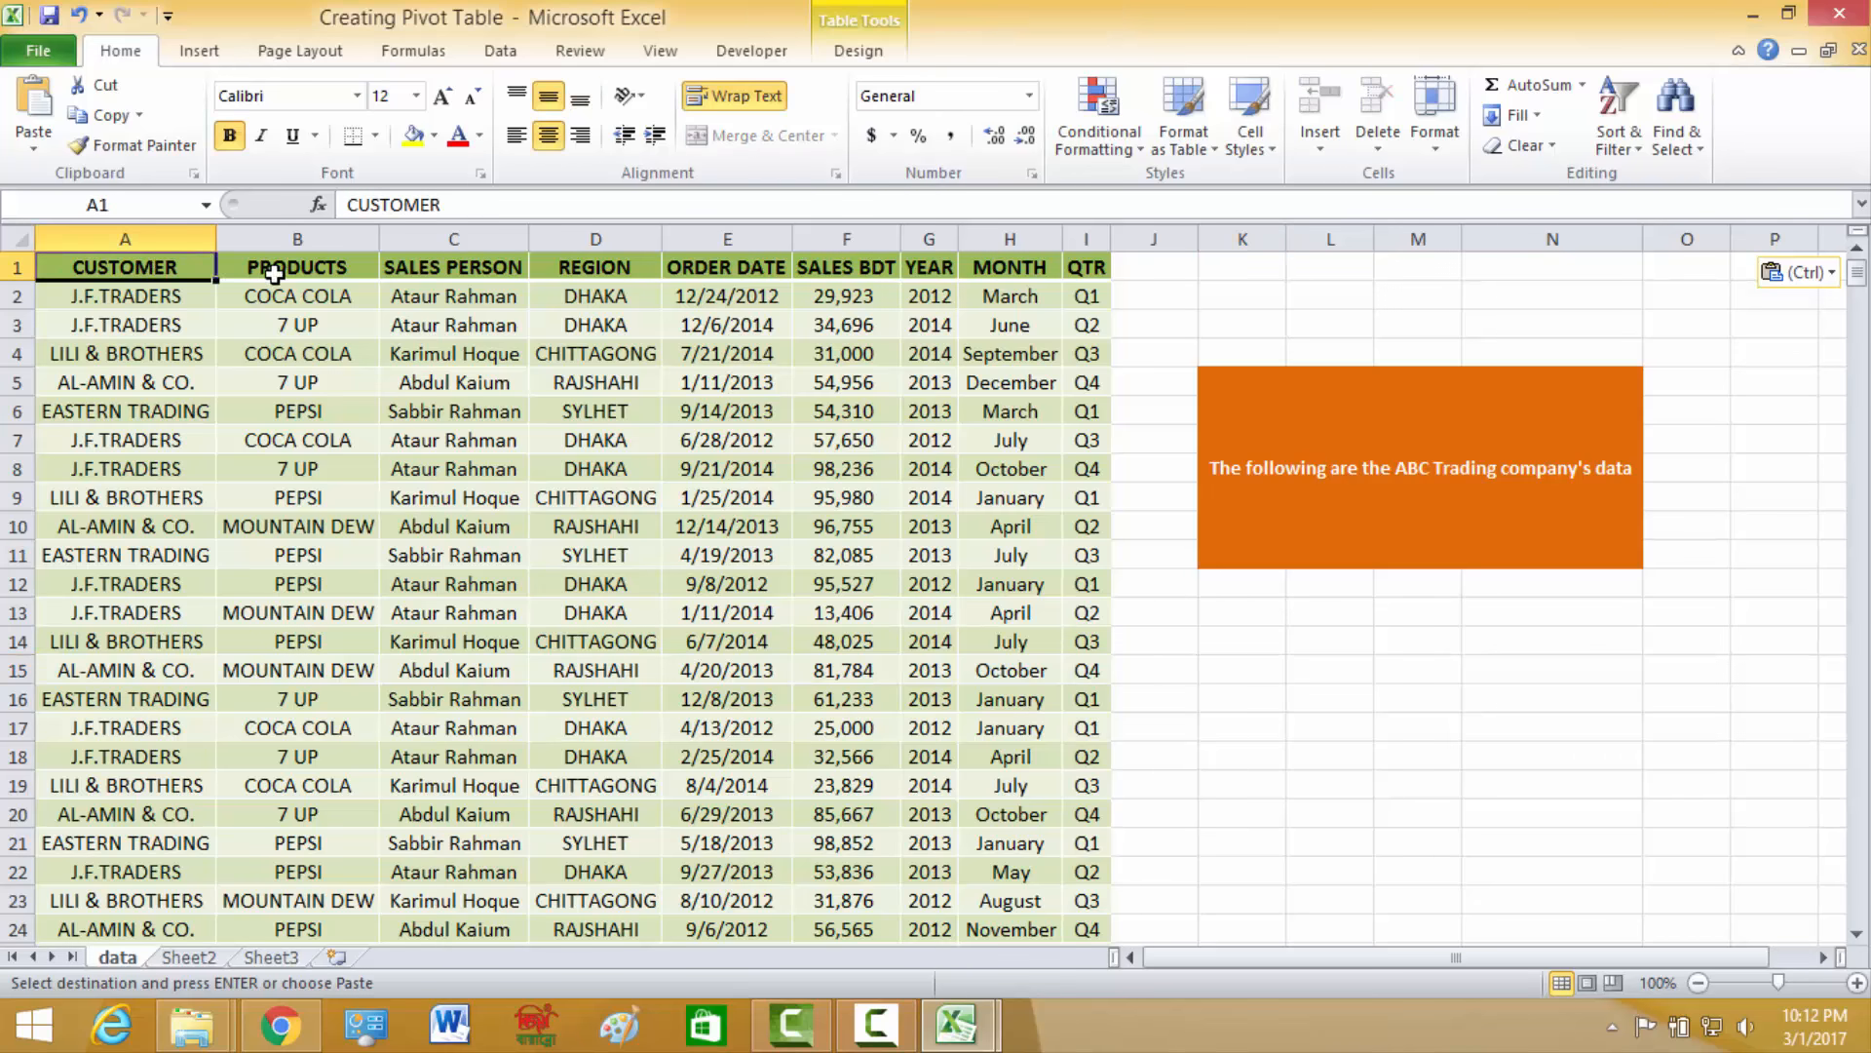
{"action": "left_click", "coordinate": [275, 265]}
{"action": "left_click", "coordinate": [485, 265]}
{"action": "left_click", "coordinate": [598, 273]}
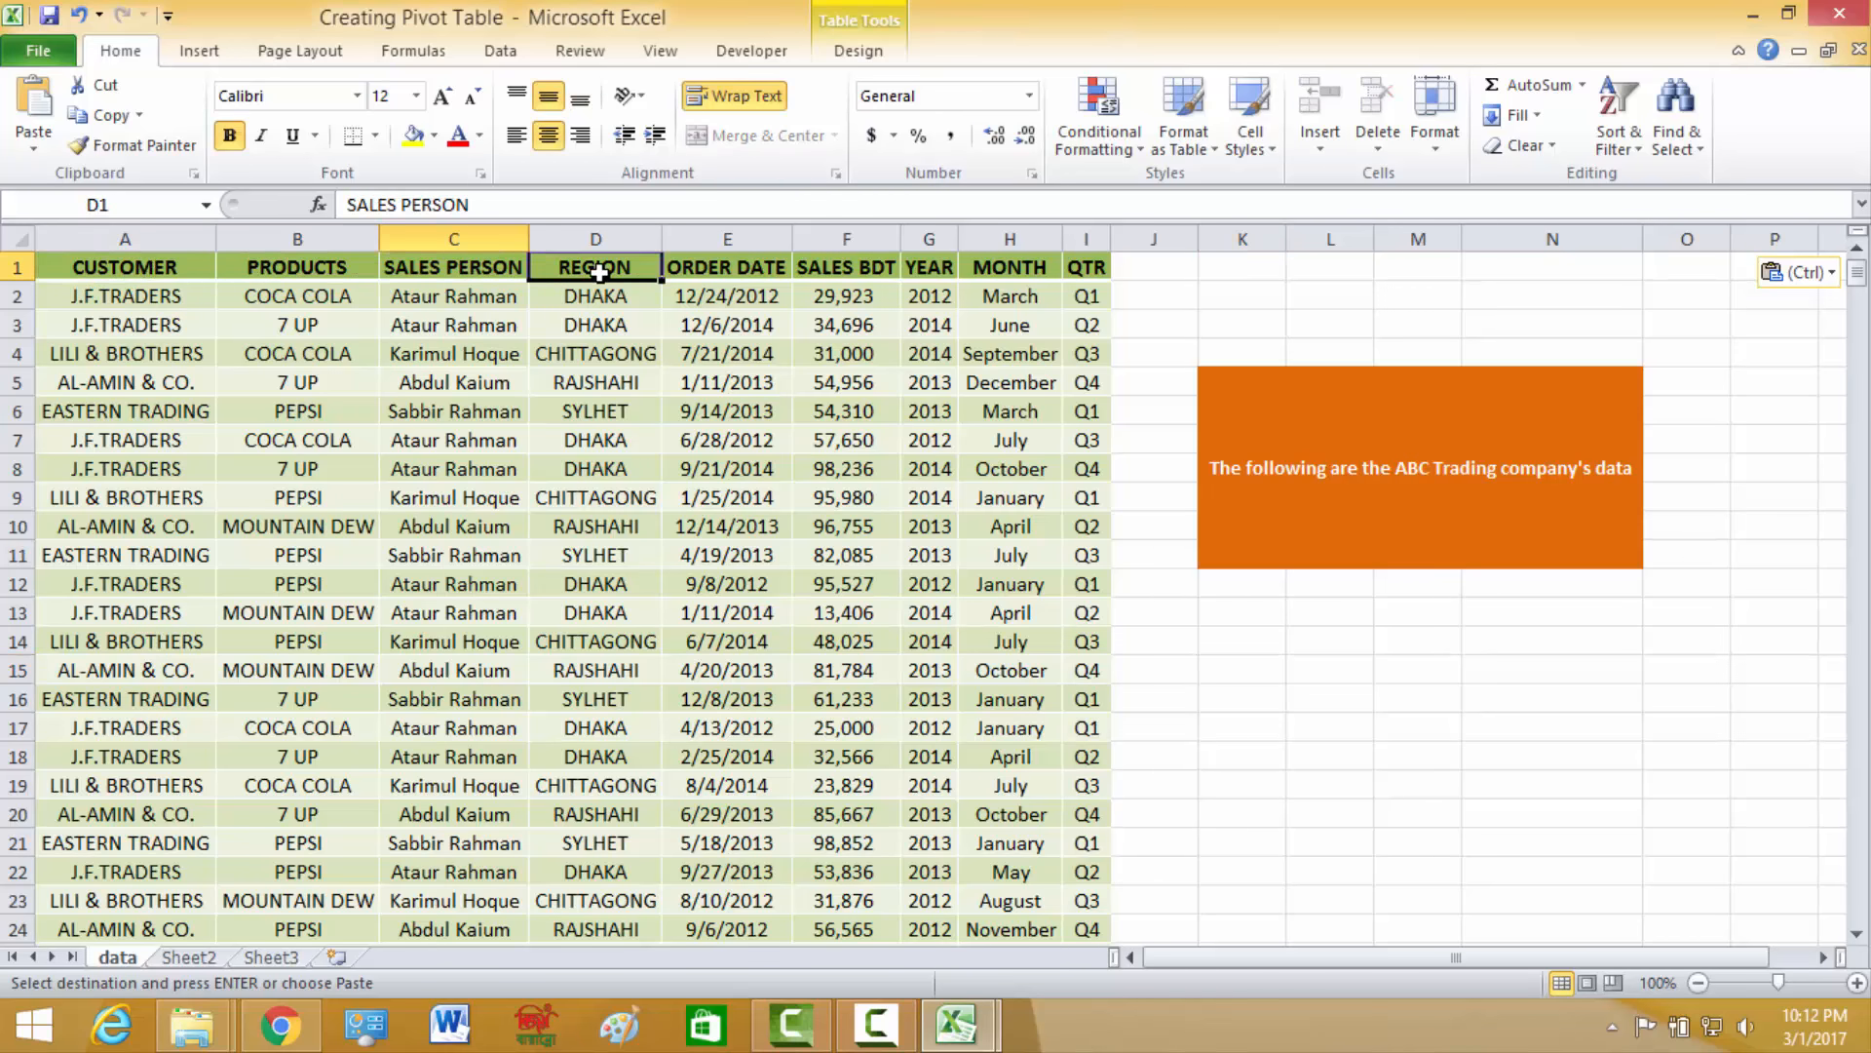
{"action": "left_click", "coordinate": [739, 265]}
{"action": "left_click", "coordinate": [842, 268]}
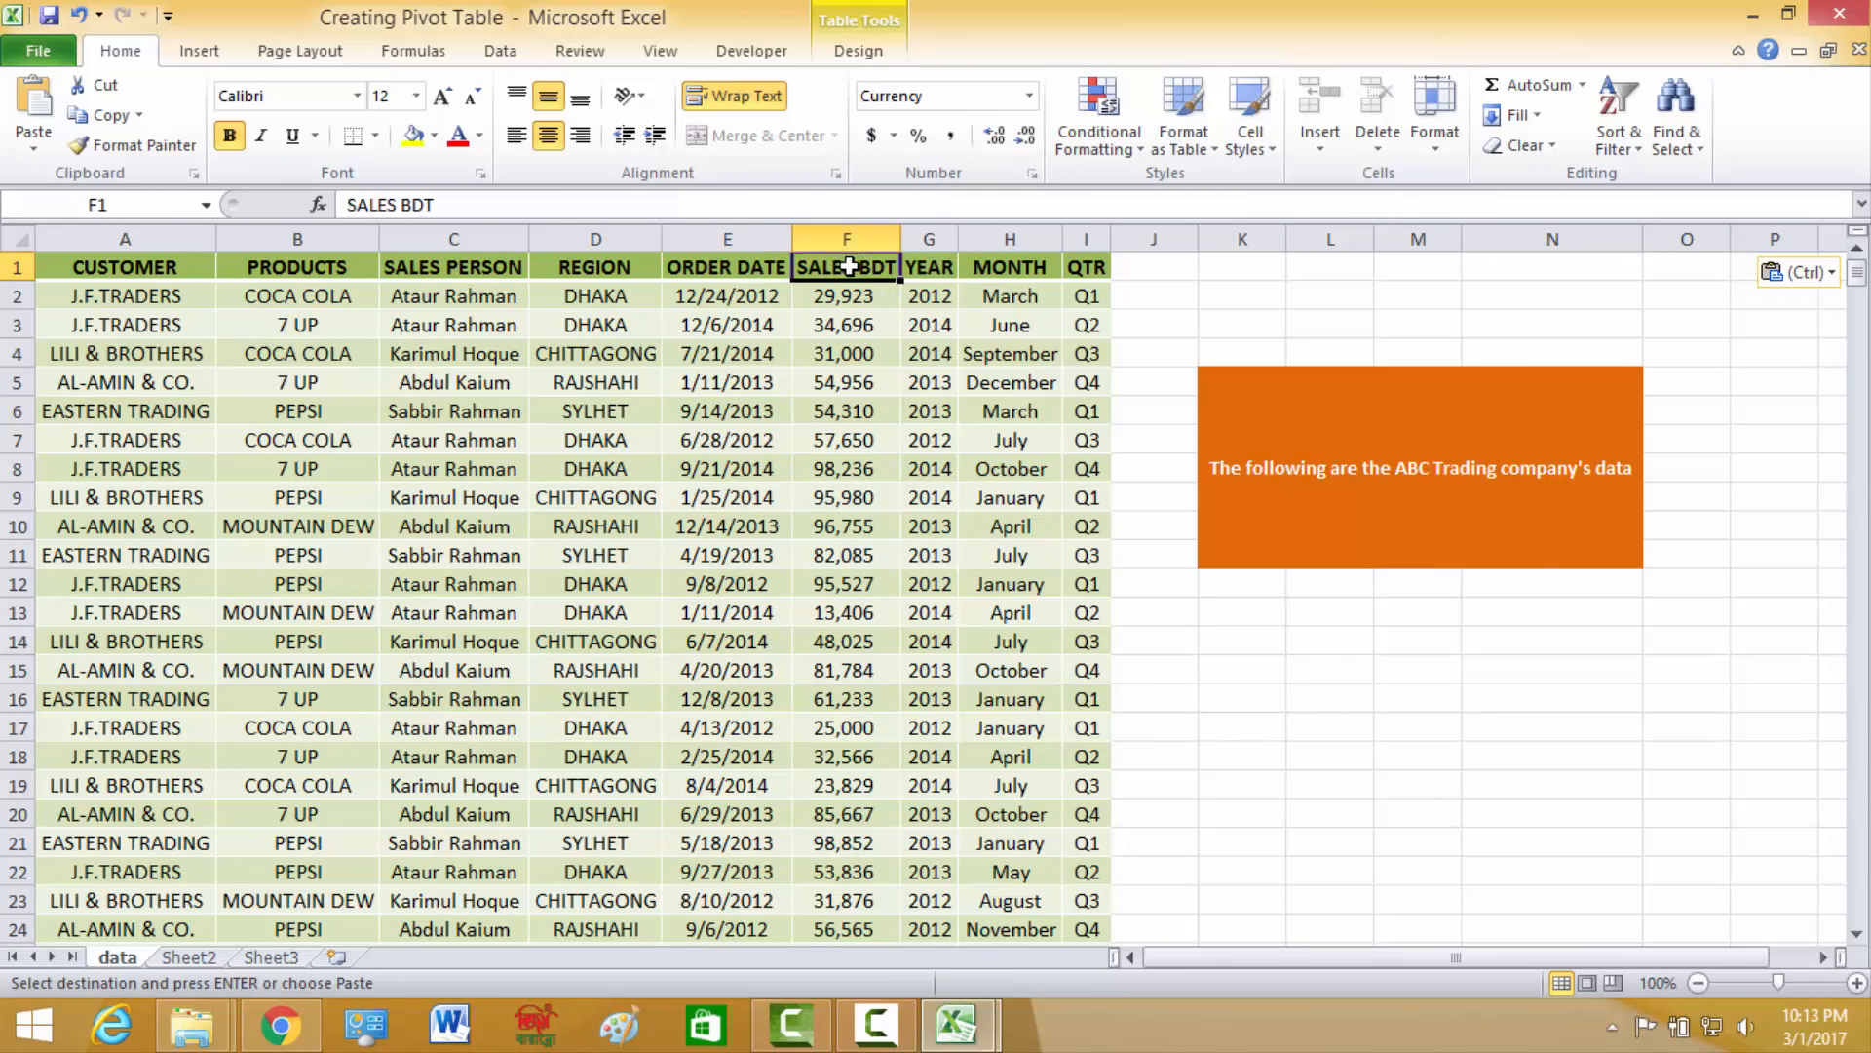
{"action": "left_click", "coordinate": [926, 270]}
{"action": "left_click", "coordinate": [1033, 271]}
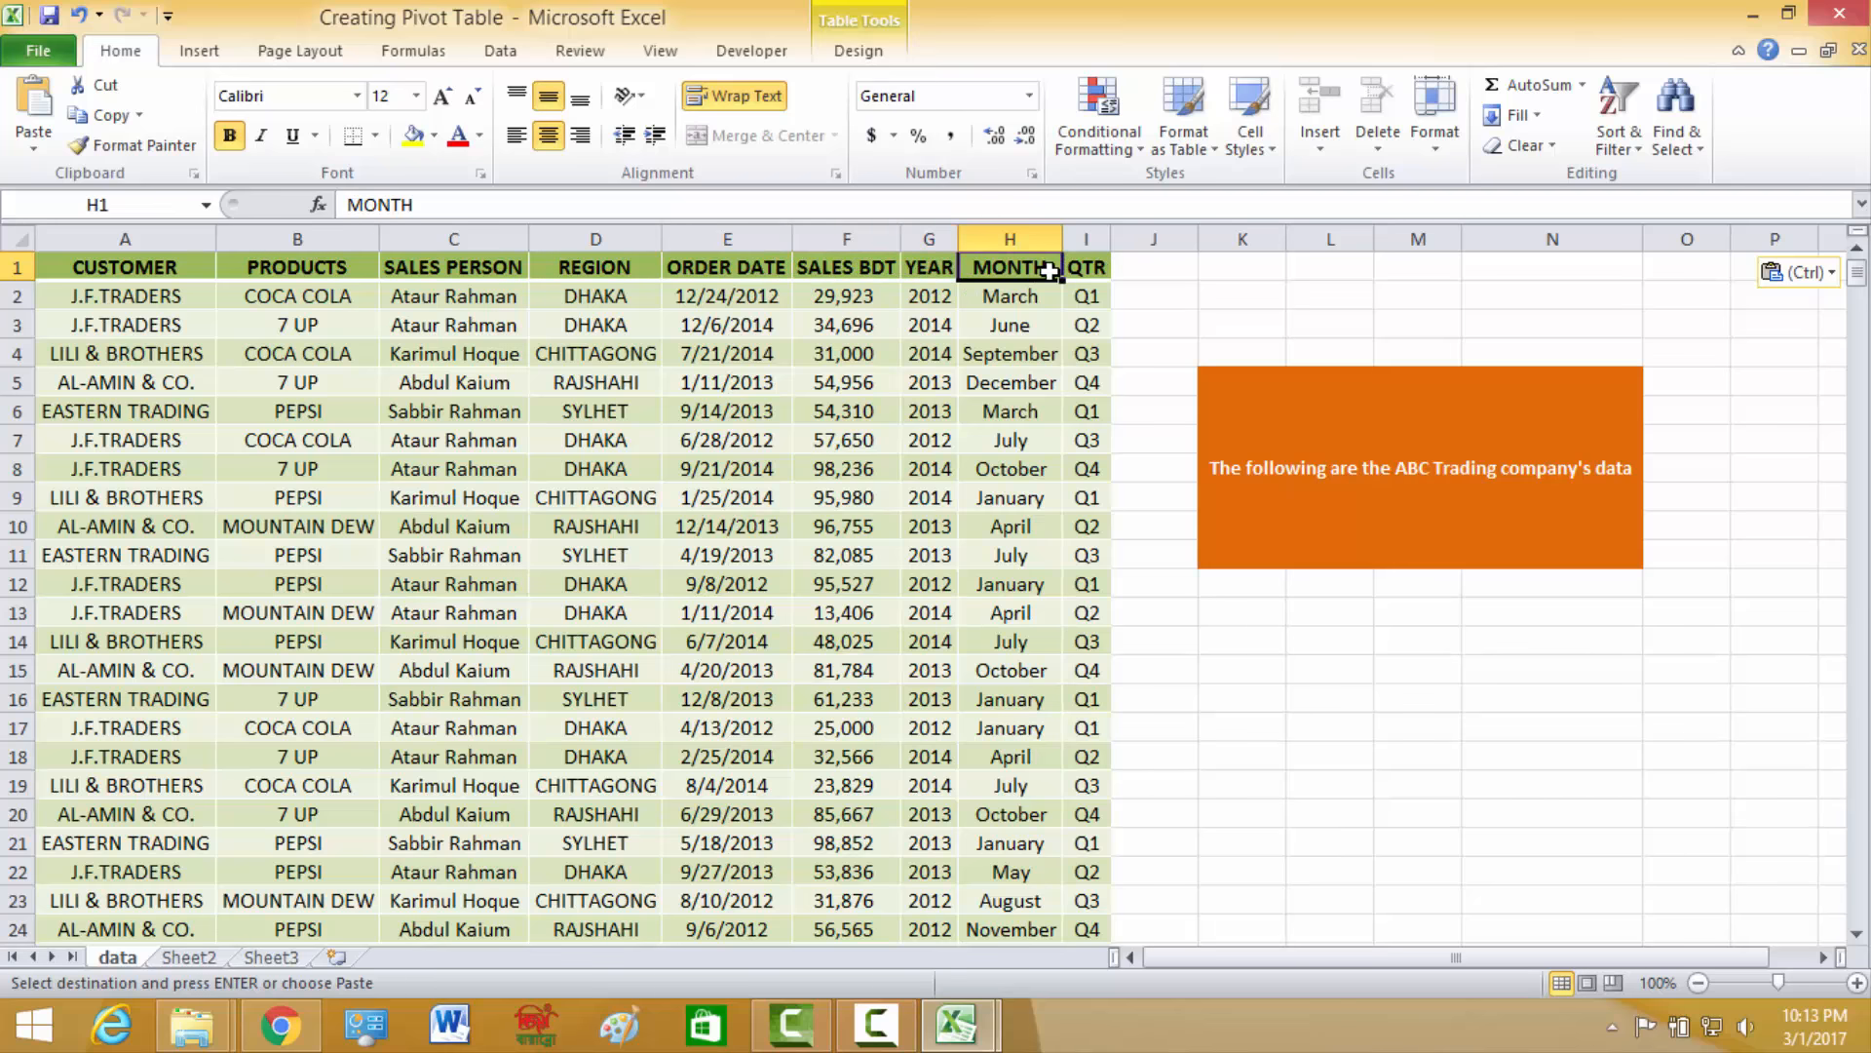
{"action": "left_click", "coordinate": [1087, 271]}
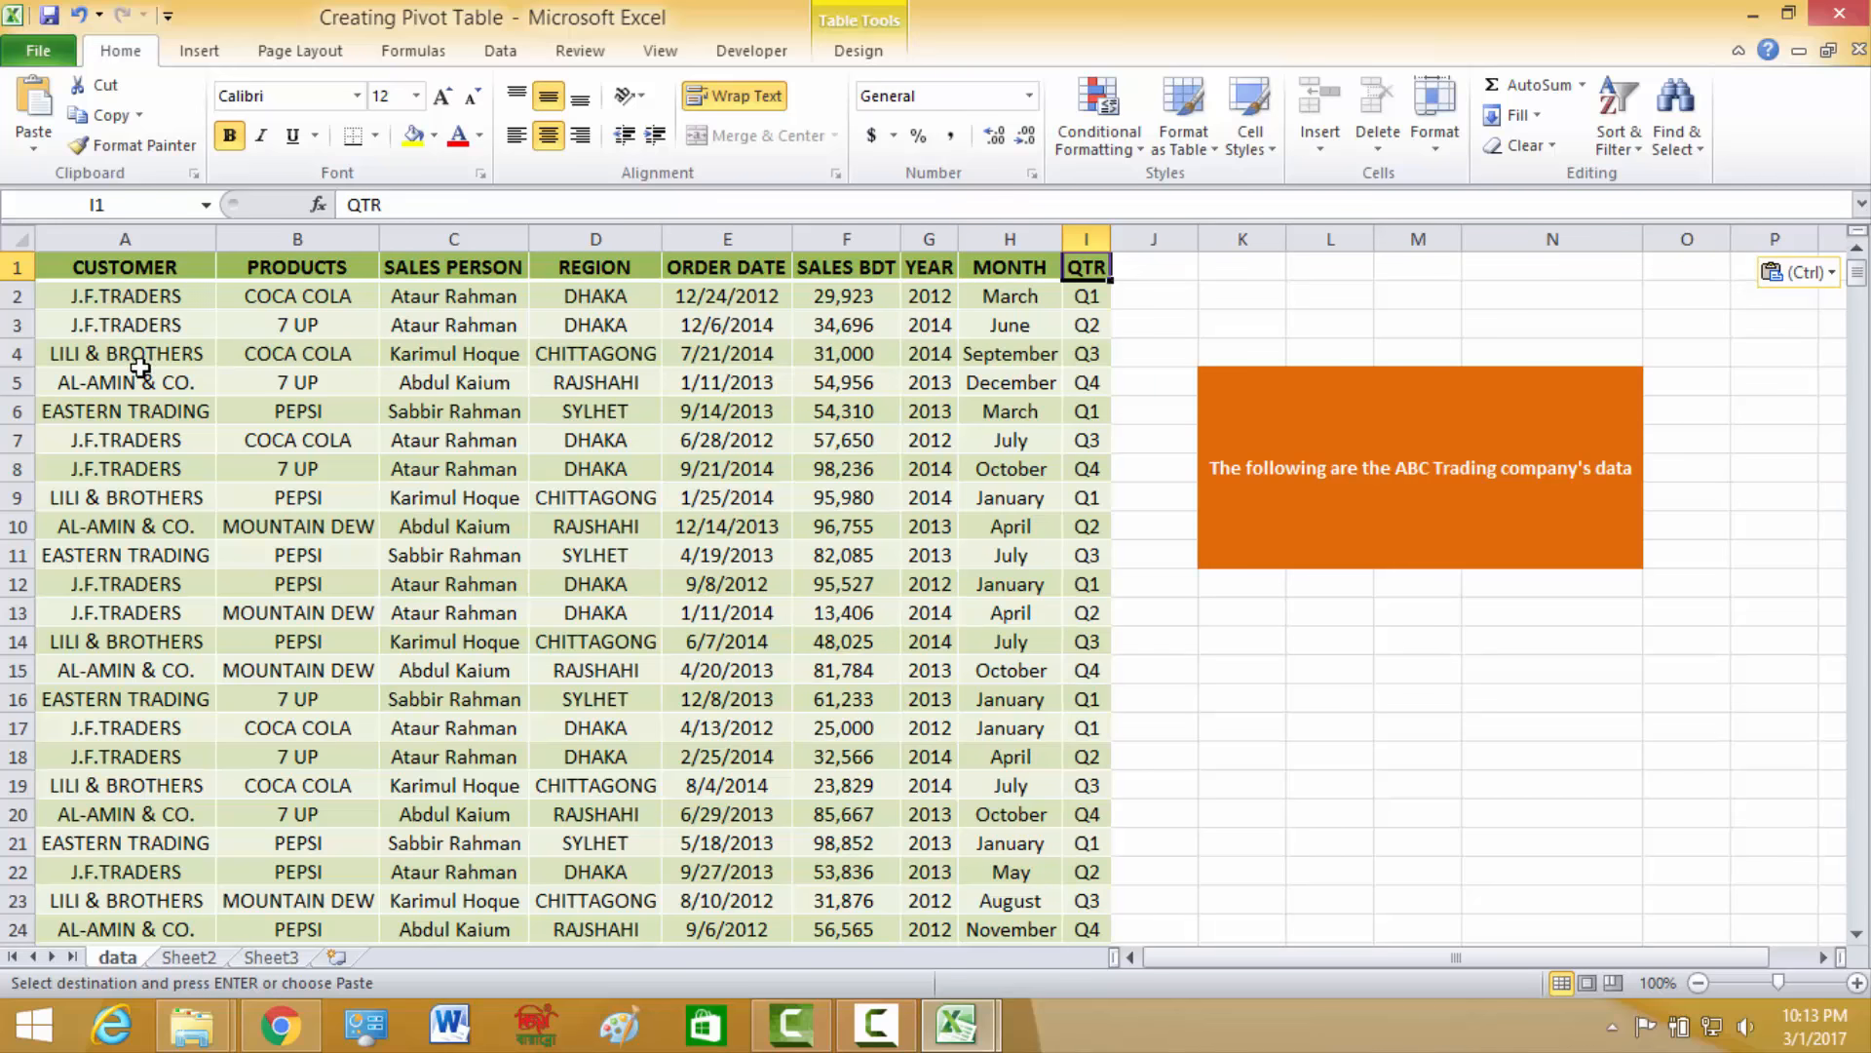
Examine the table's columns one by one, from CUSTOMER through MONTH, to check how each field is laid out.
{"action": "left_click", "coordinate": [146, 240]}
{"action": "left_click", "coordinate": [290, 239]}
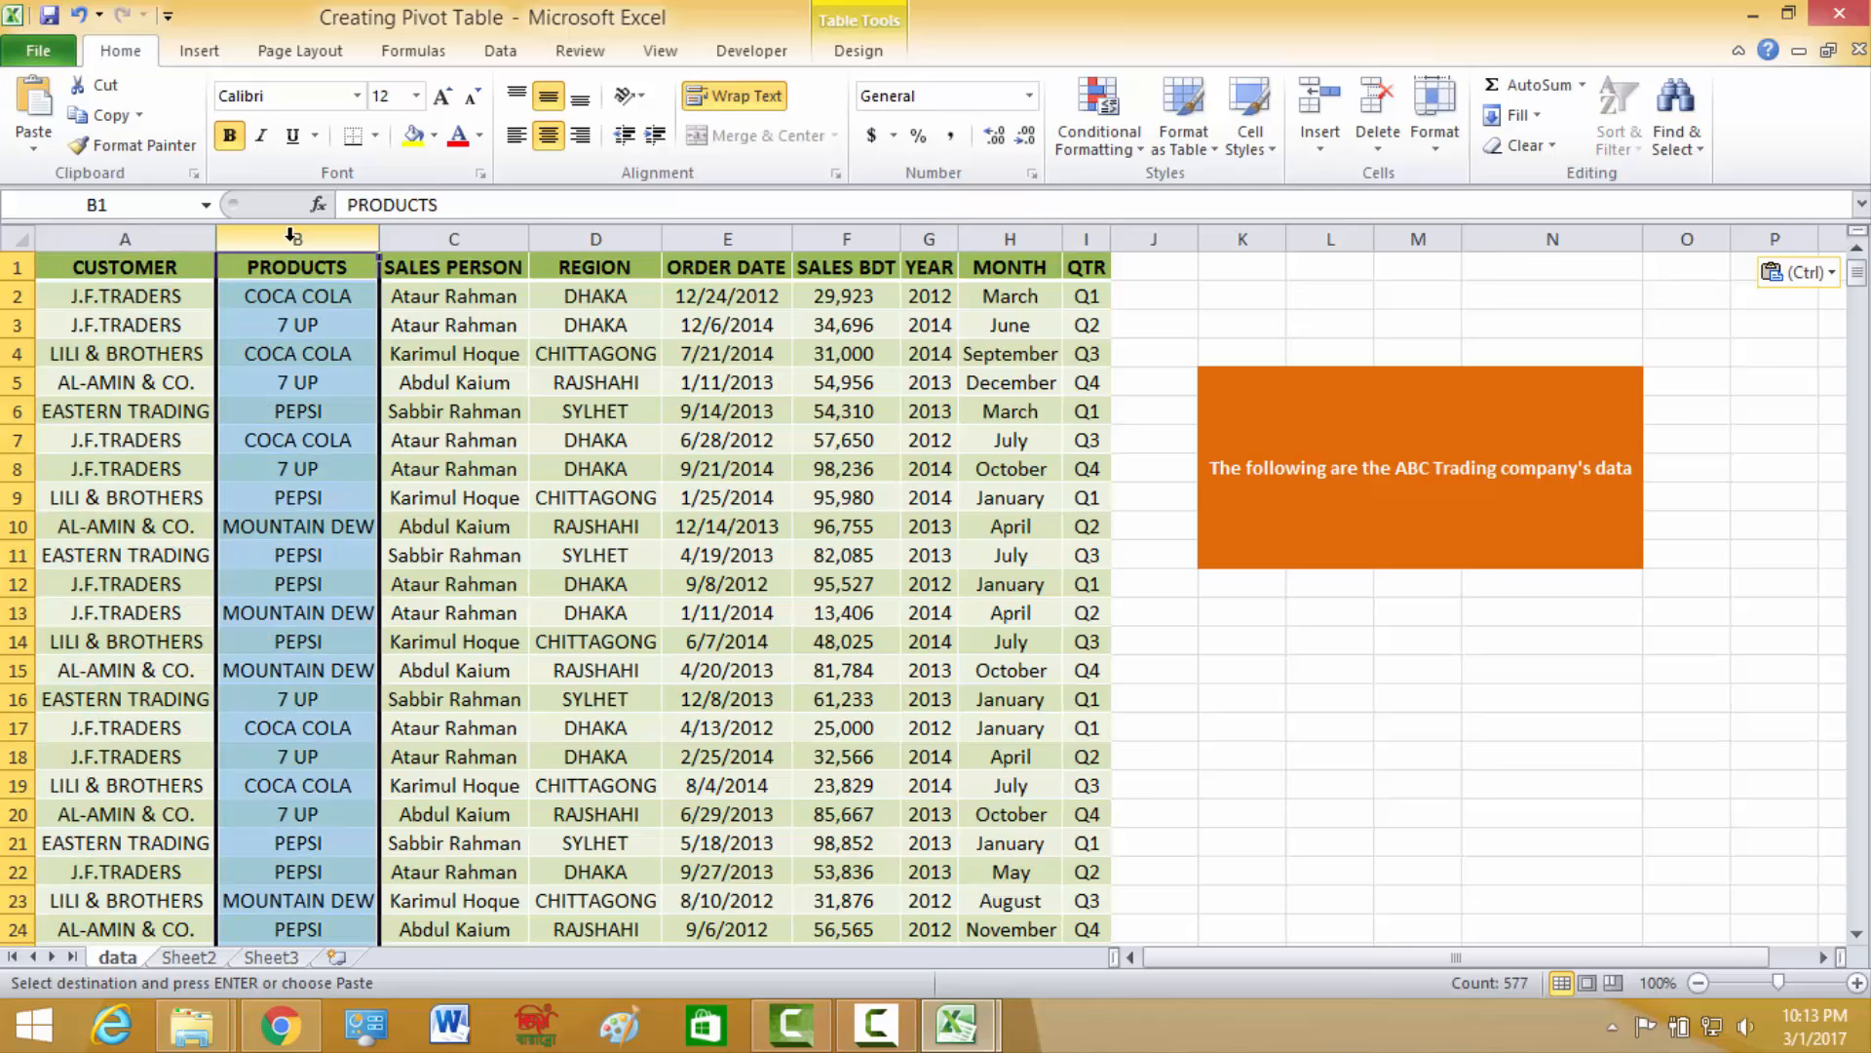
{"action": "left_click", "coordinate": [168, 240]}
{"action": "left_click", "coordinate": [302, 268]}
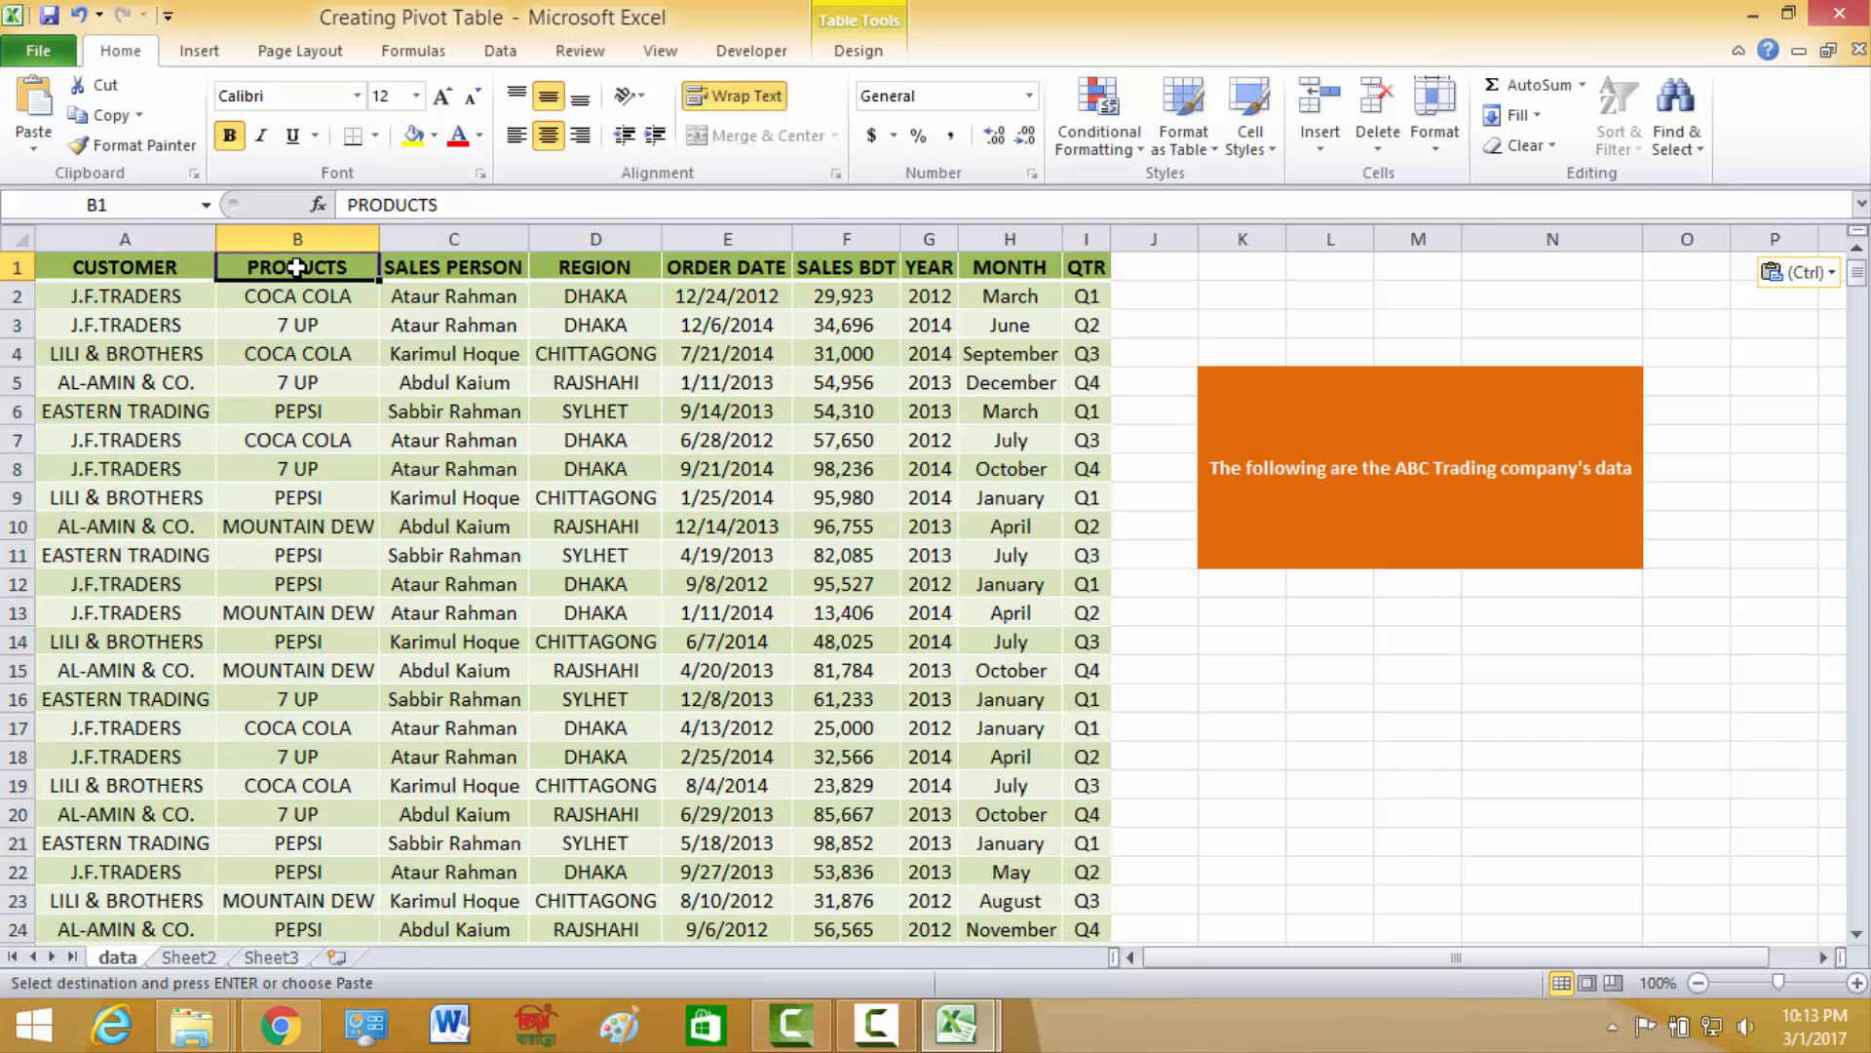
{"action": "left_click", "coordinate": [137, 269]}
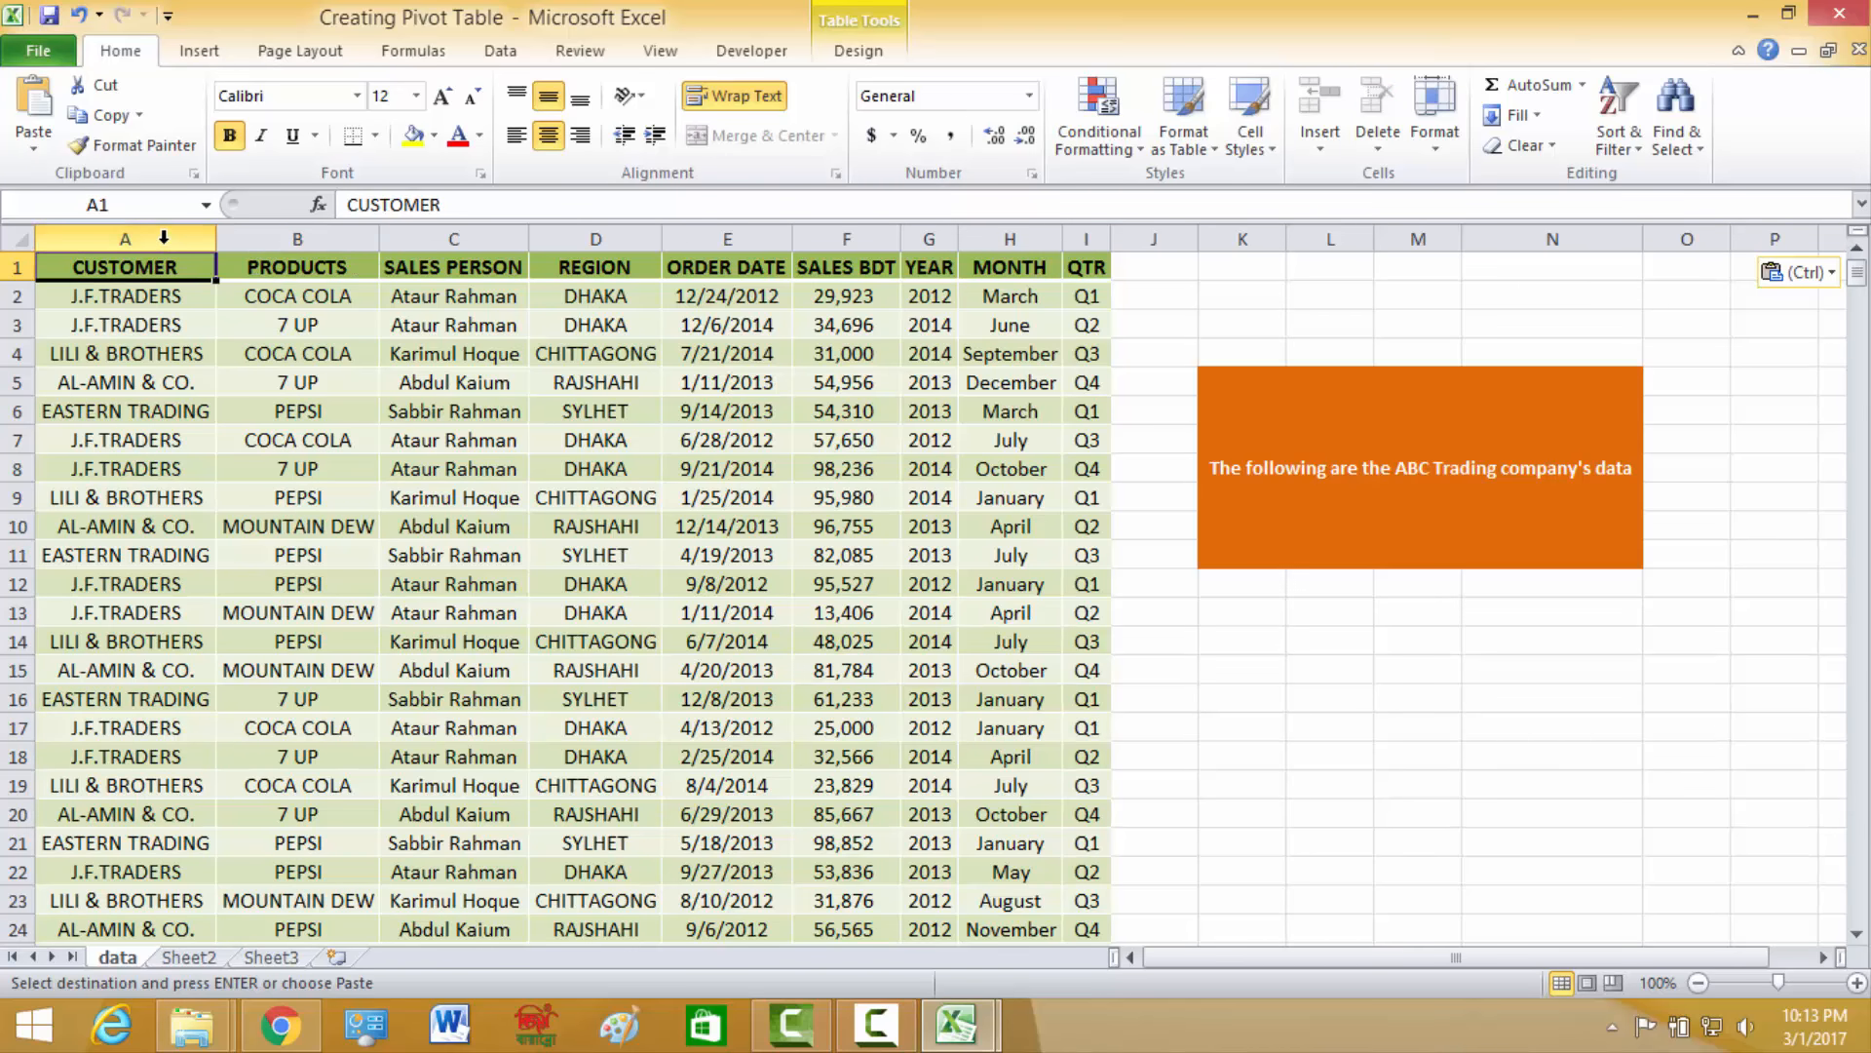
{"action": "left_click", "coordinate": [200, 240]}
{"action": "left_click", "coordinate": [272, 238]}
{"action": "left_click", "coordinate": [453, 239]}
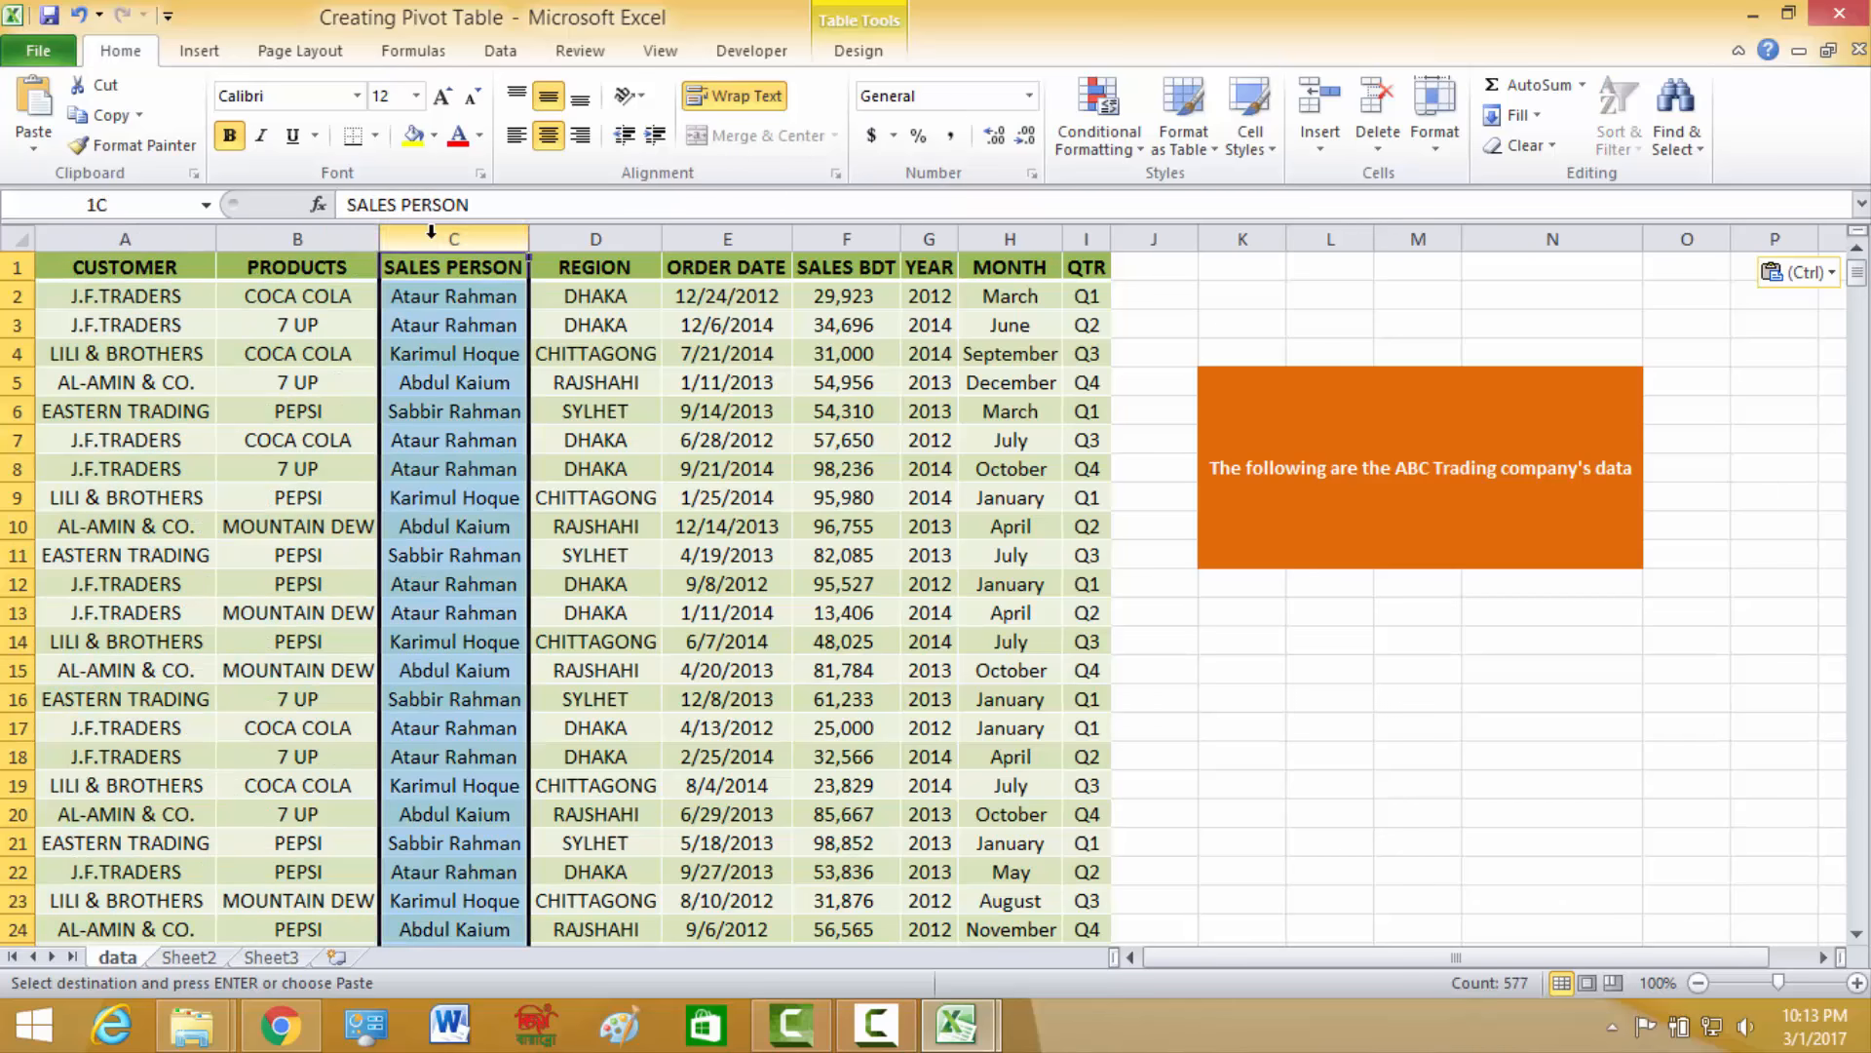
{"action": "left_click", "coordinate": [595, 239]}
{"action": "left_click", "coordinate": [727, 239]}
{"action": "left_click", "coordinate": [876, 244]}
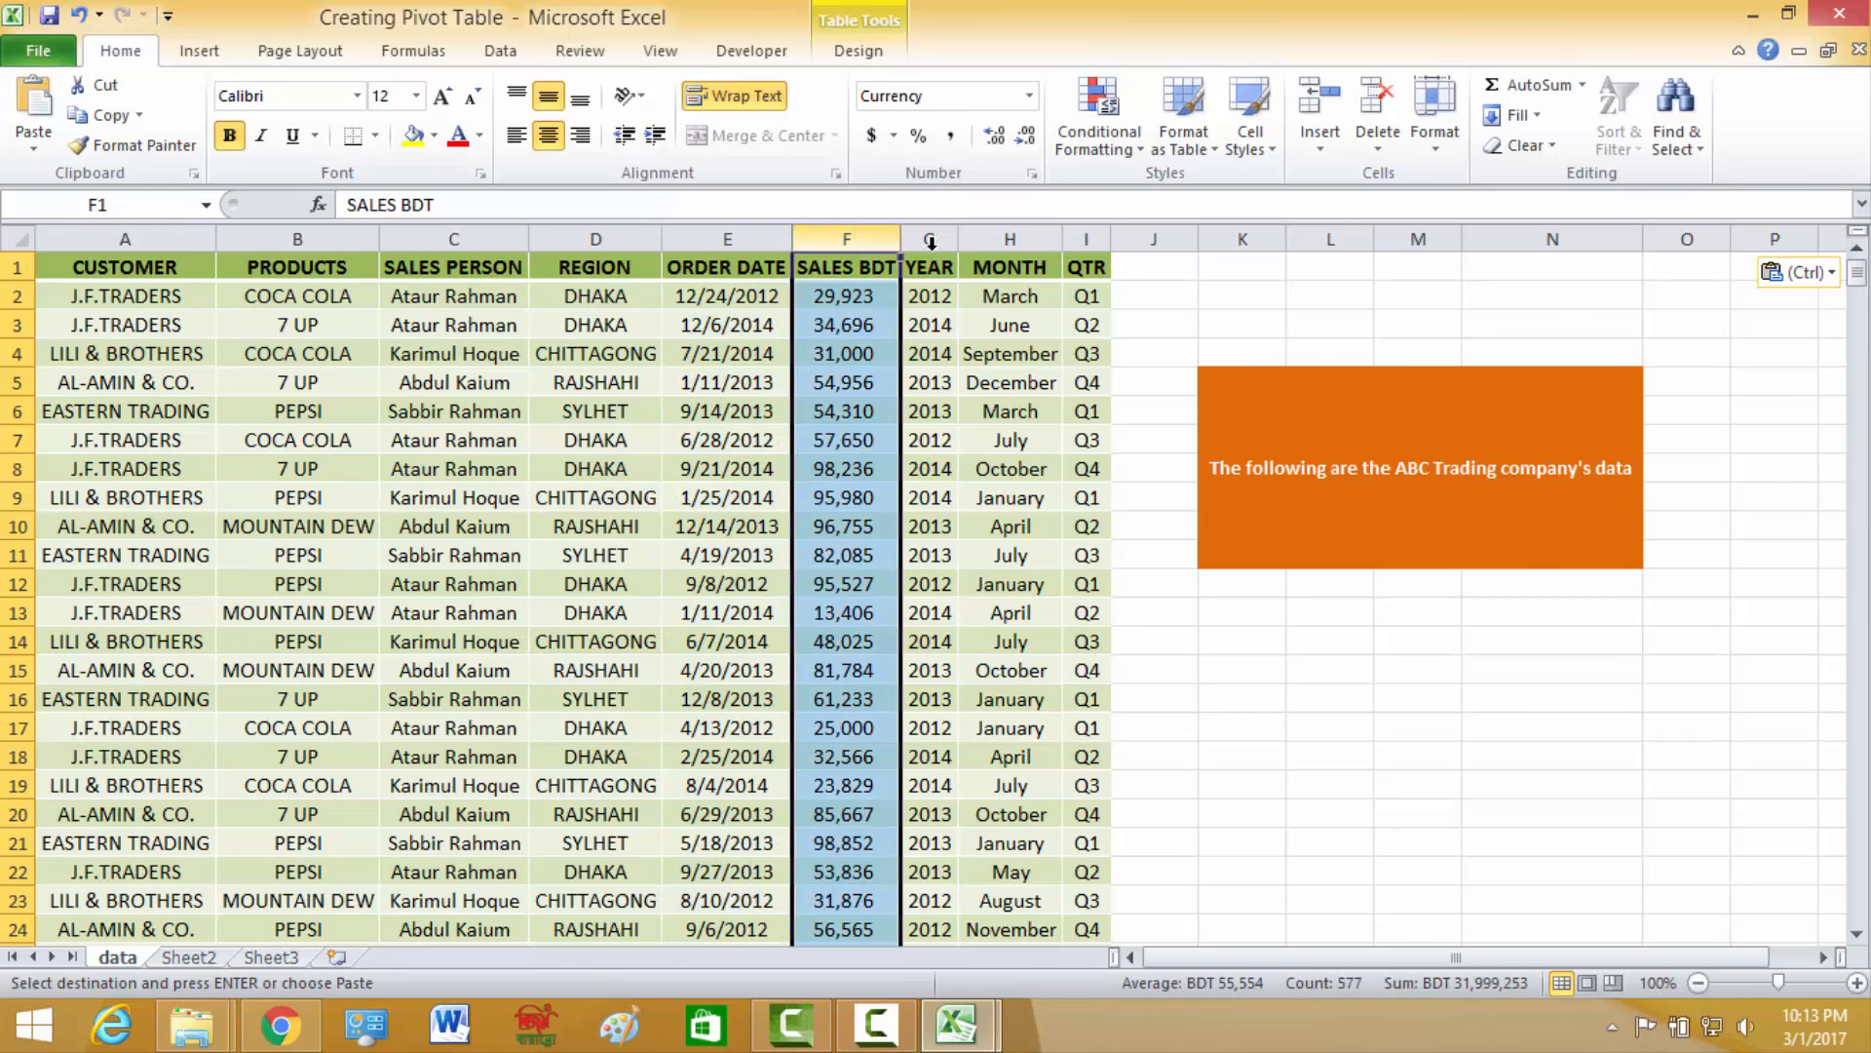
{"action": "left_click", "coordinate": [929, 239]}
{"action": "left_click", "coordinate": [1010, 240]}
{"action": "left_click", "coordinate": [490, 399]}
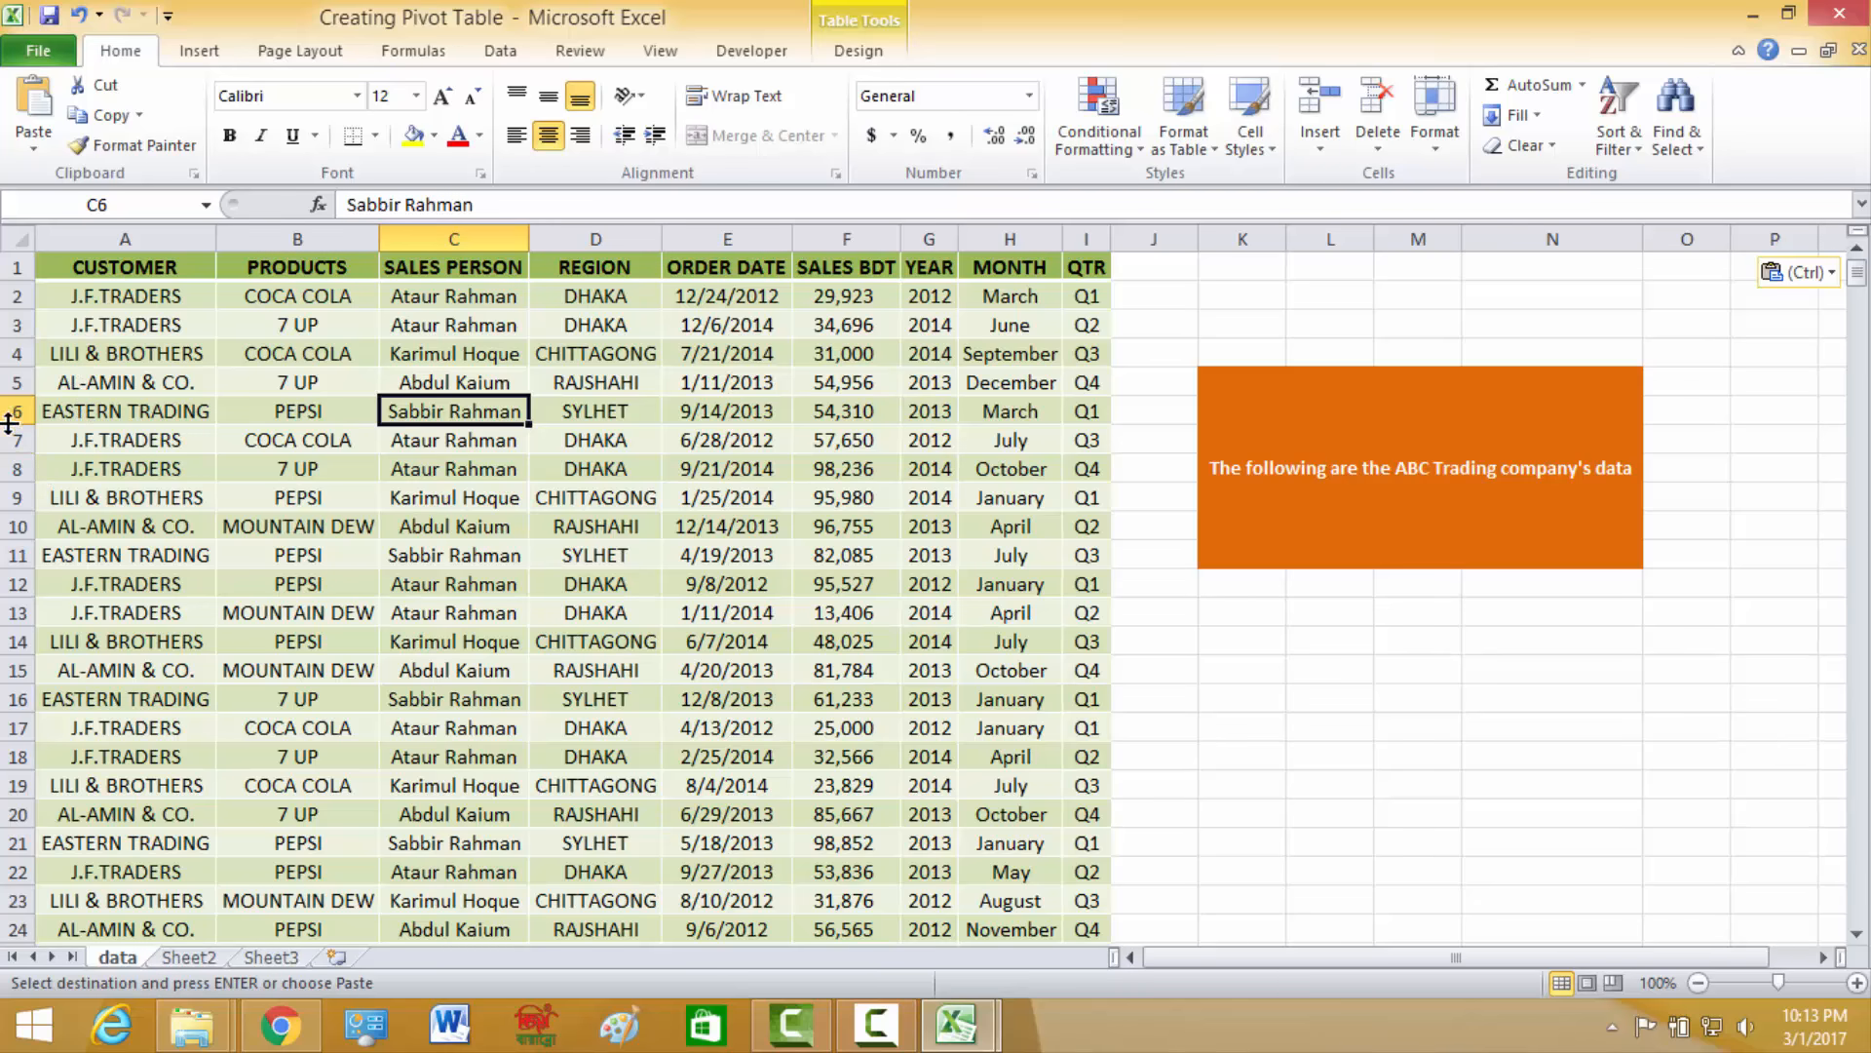
Look through the sales records from the first row down to the end of the table and the cells just below it.
{"action": "left_click", "coordinate": [125, 298]}
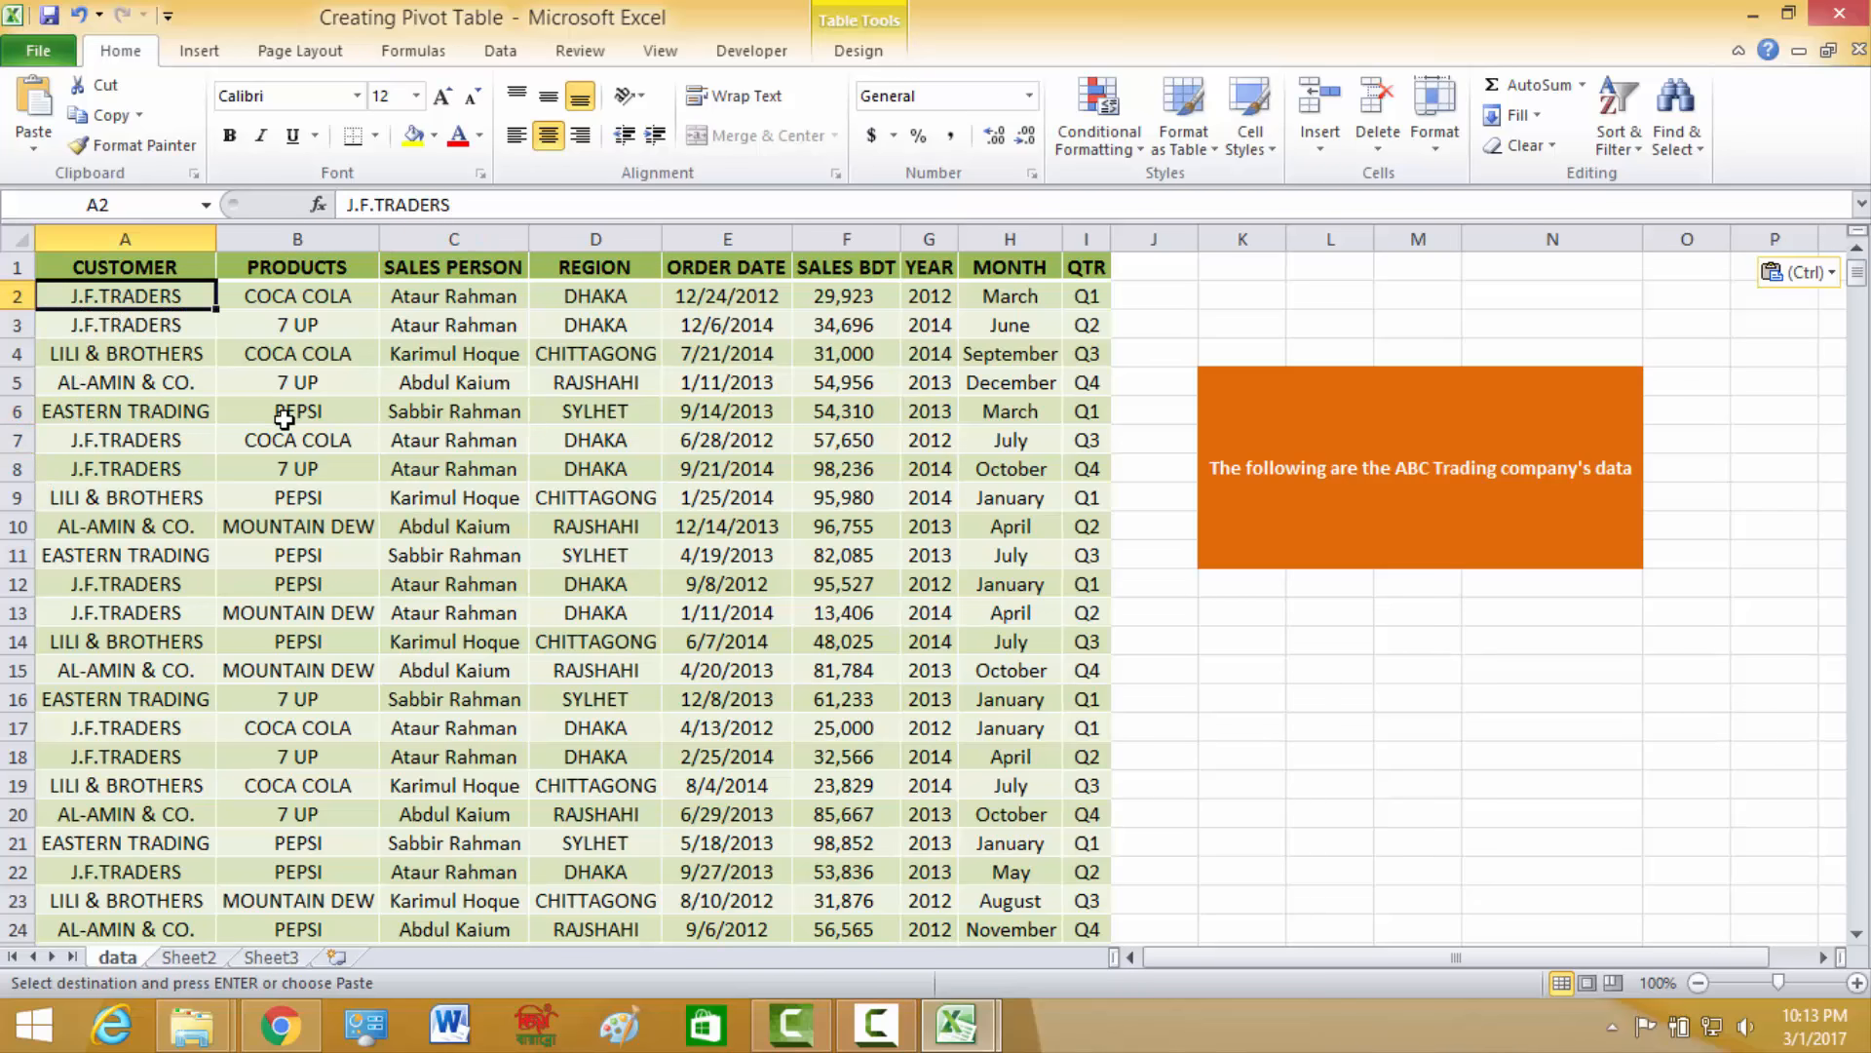
{"action": "left_click", "coordinate": [158, 325]}
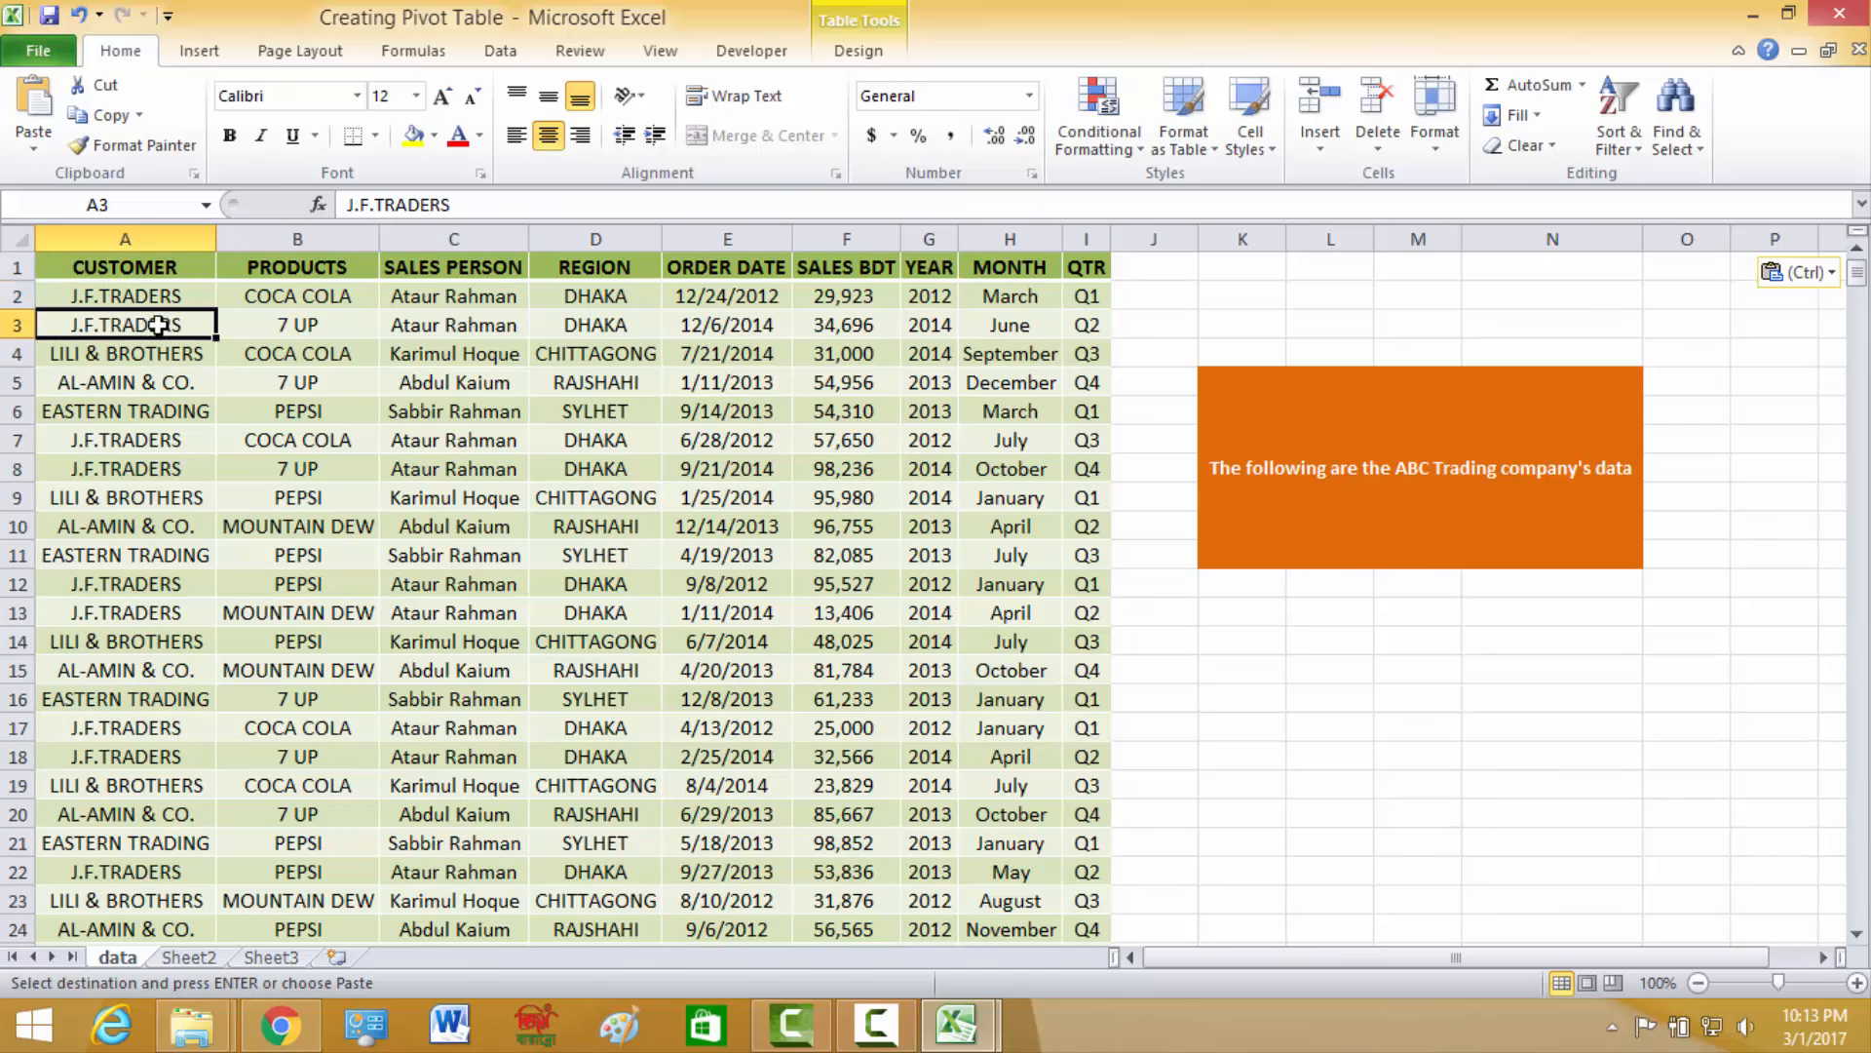
{"action": "left_click", "coordinate": [137, 267]}
{"action": "scroll", "coordinate": [450, 425], "scroll_direction": "down", "scroll_amount": 2}
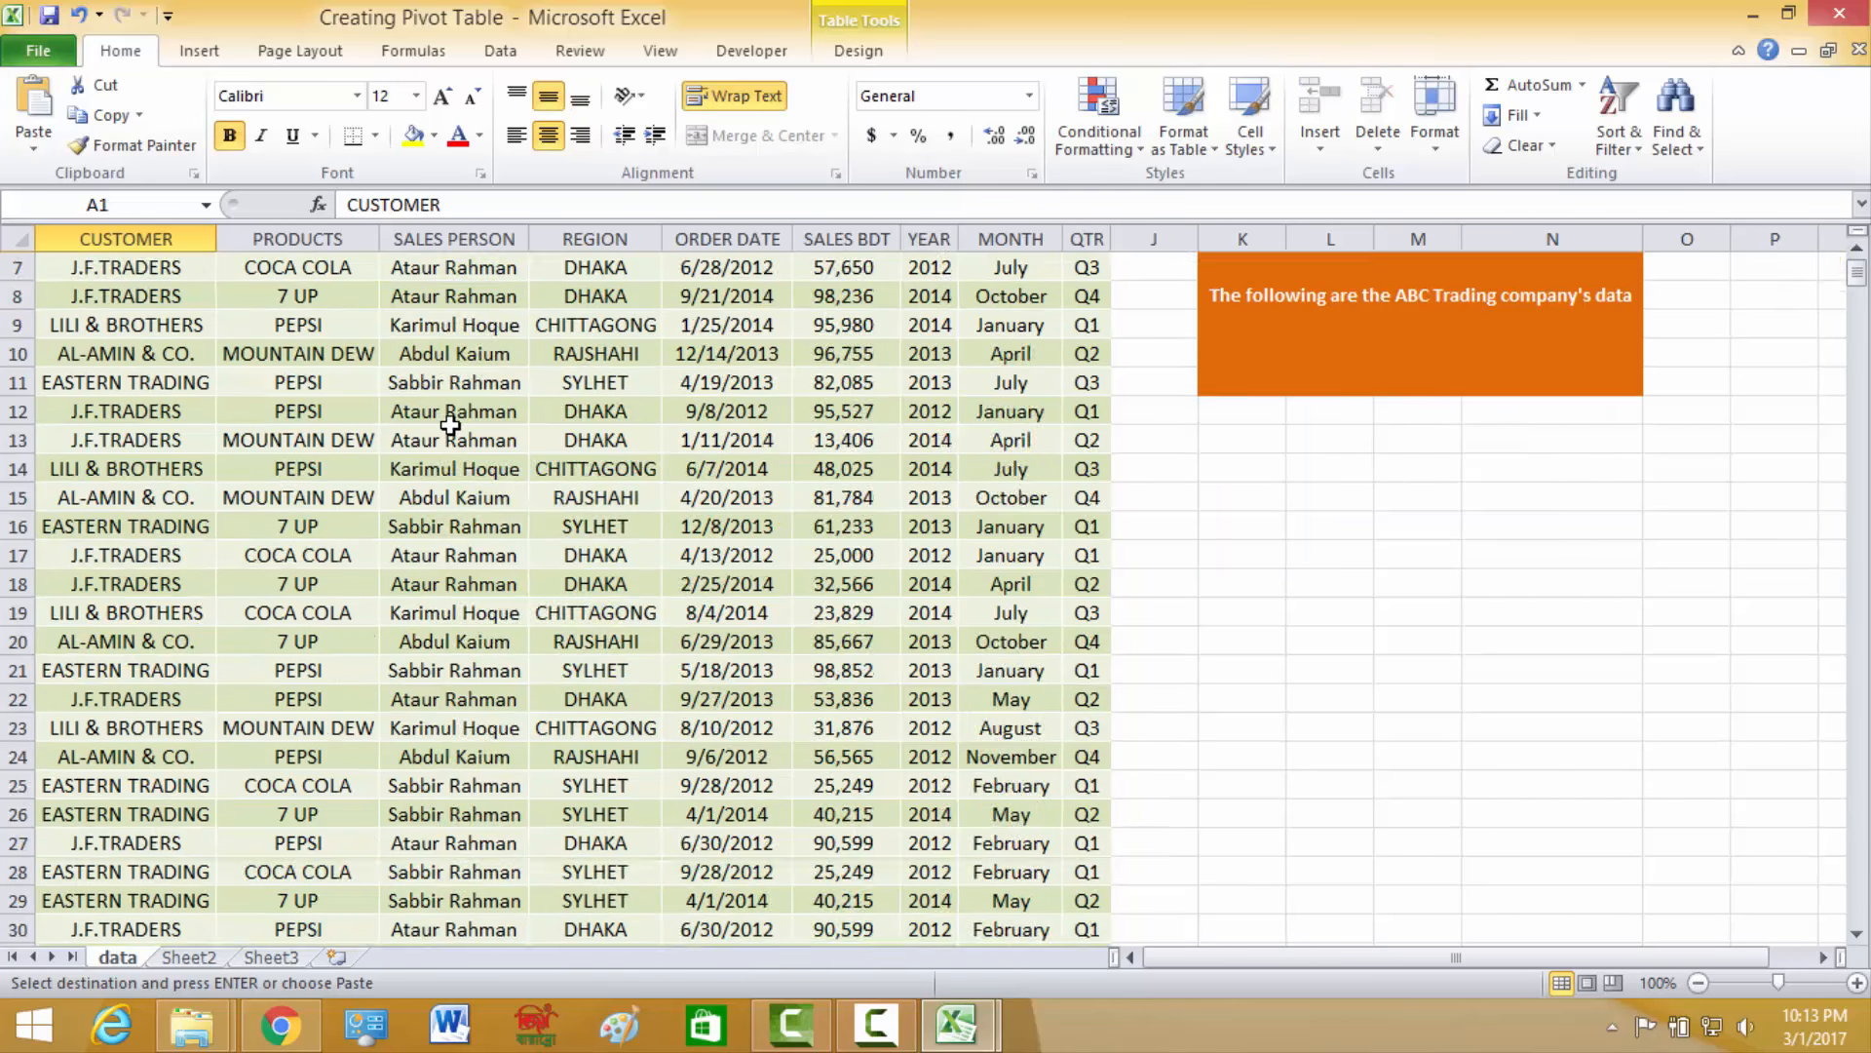
{"action": "scroll", "coordinate": [450, 425], "scroll_direction": "down", "scroll_amount": 4}
{"action": "scroll", "coordinate": [446, 429], "scroll_direction": "up", "scroll_amount": 6}
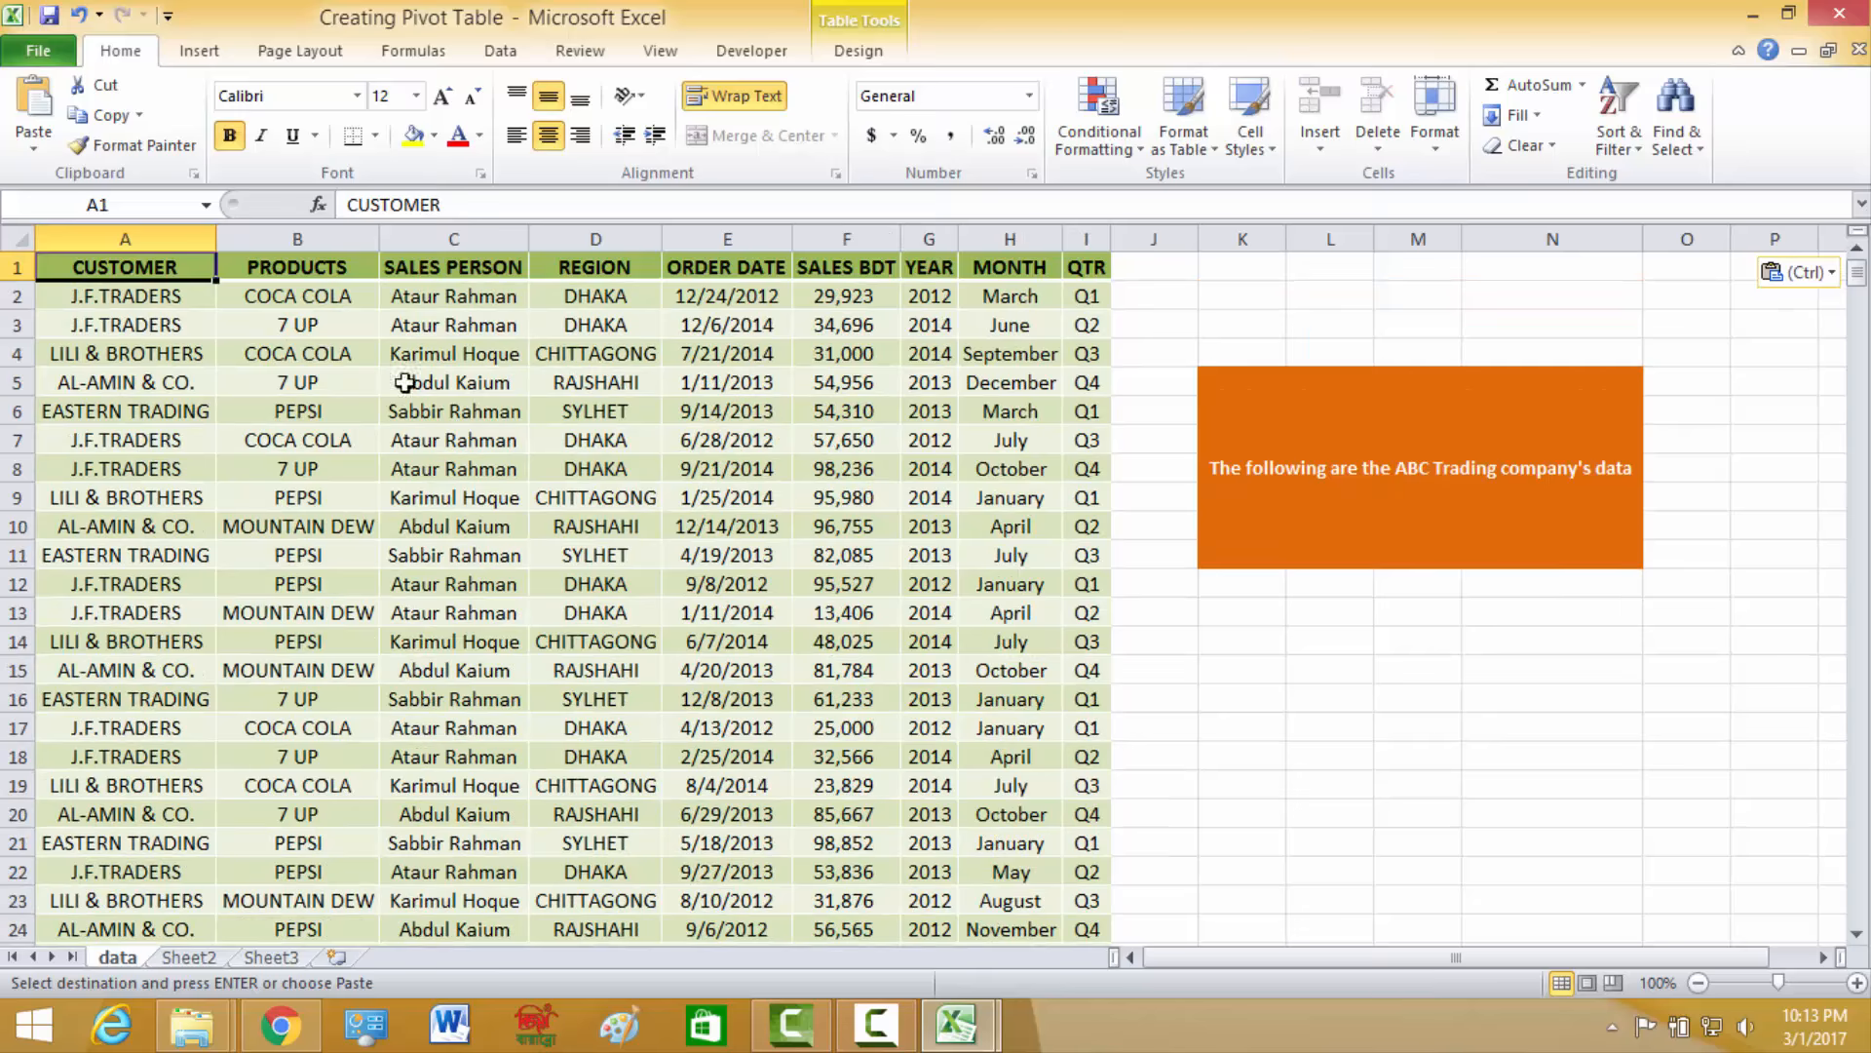
{"action": "scroll", "coordinate": [825, 385], "scroll_direction": "down", "scroll_amount": 20}
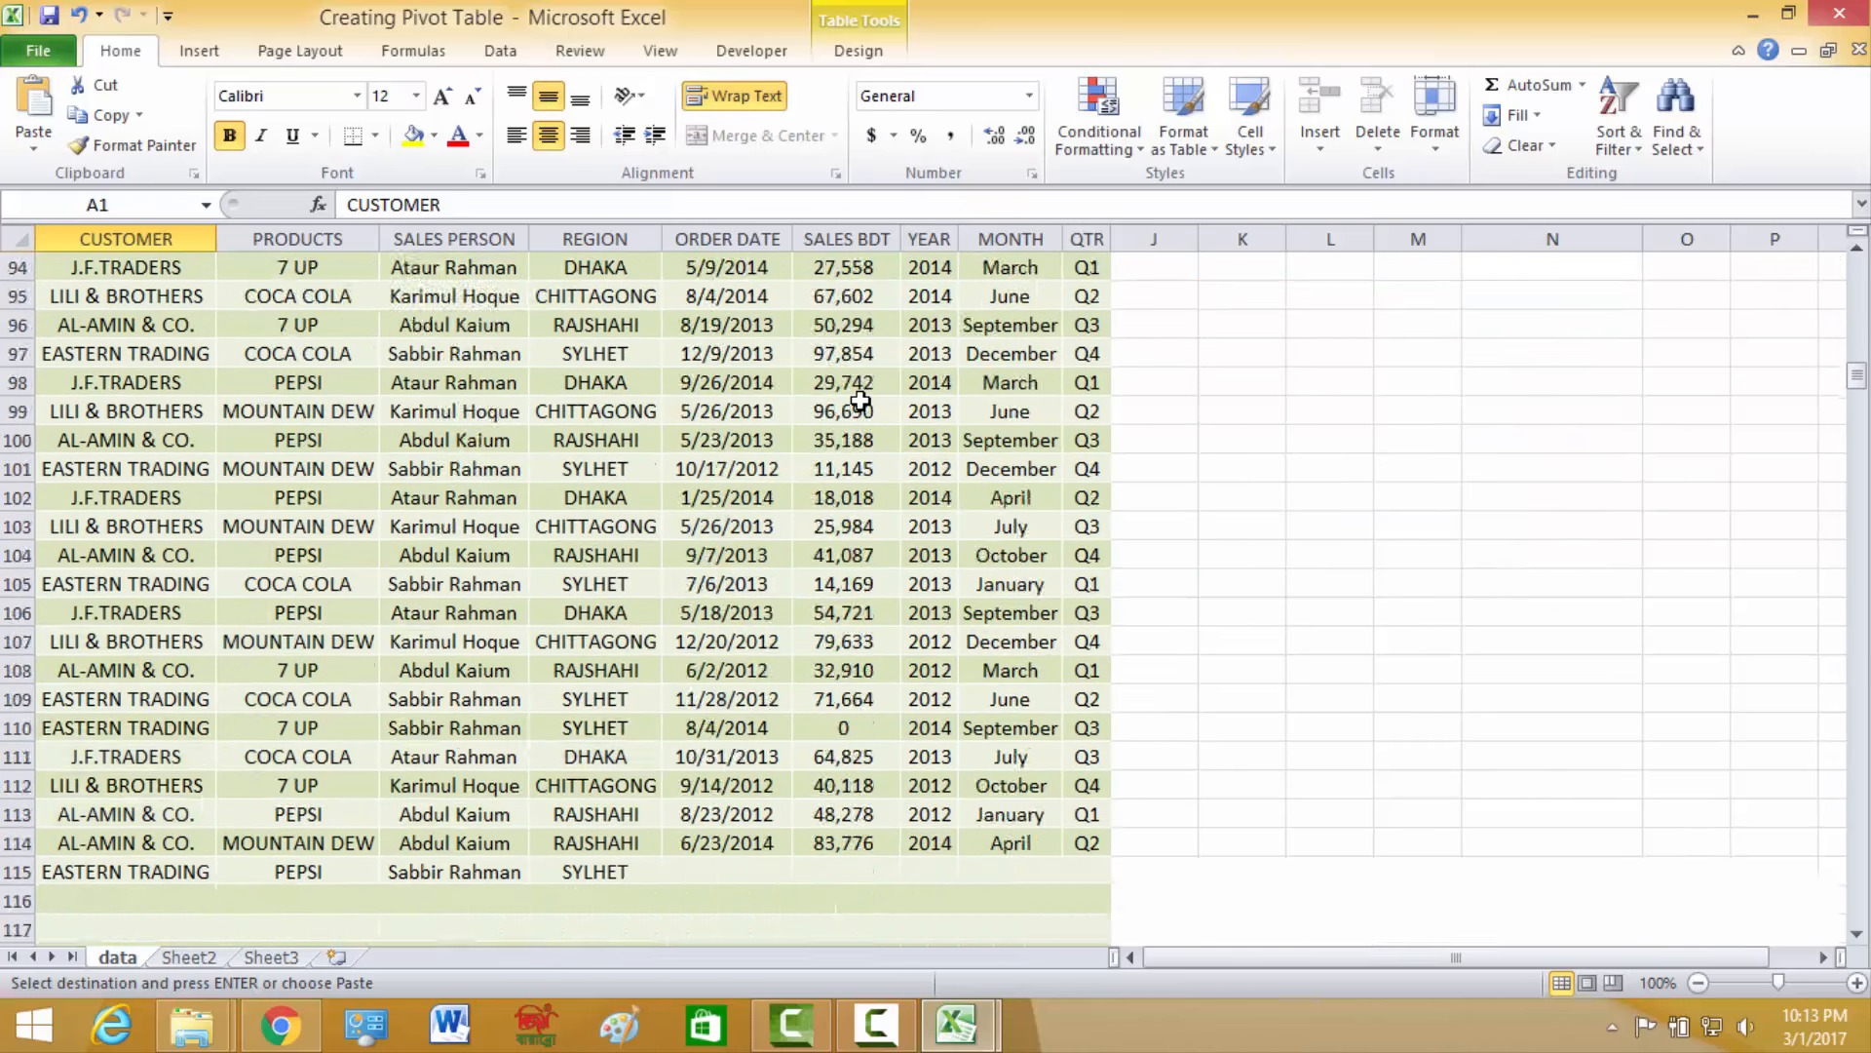
{"action": "scroll", "coordinate": [861, 400], "scroll_direction": "down", "scroll_amount": 20}
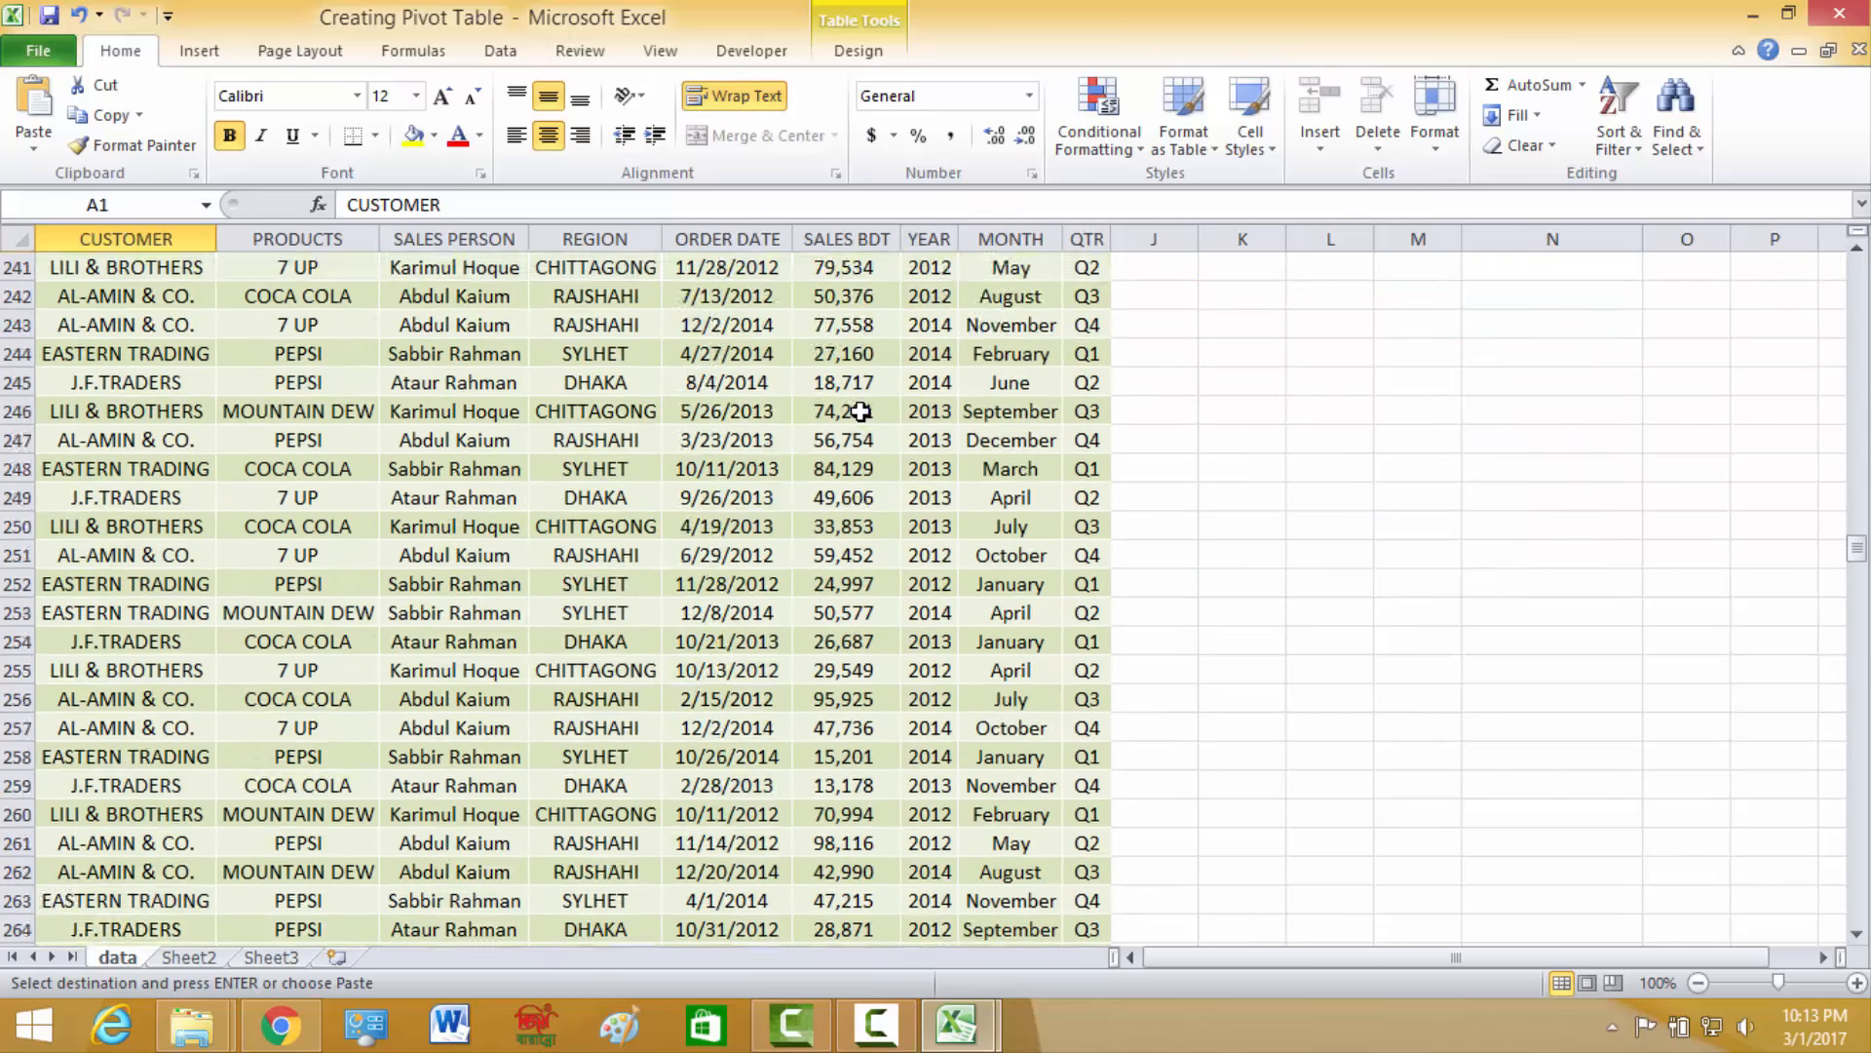
{"action": "scroll", "coordinate": [861, 411], "scroll_direction": "down", "scroll_amount": 20}
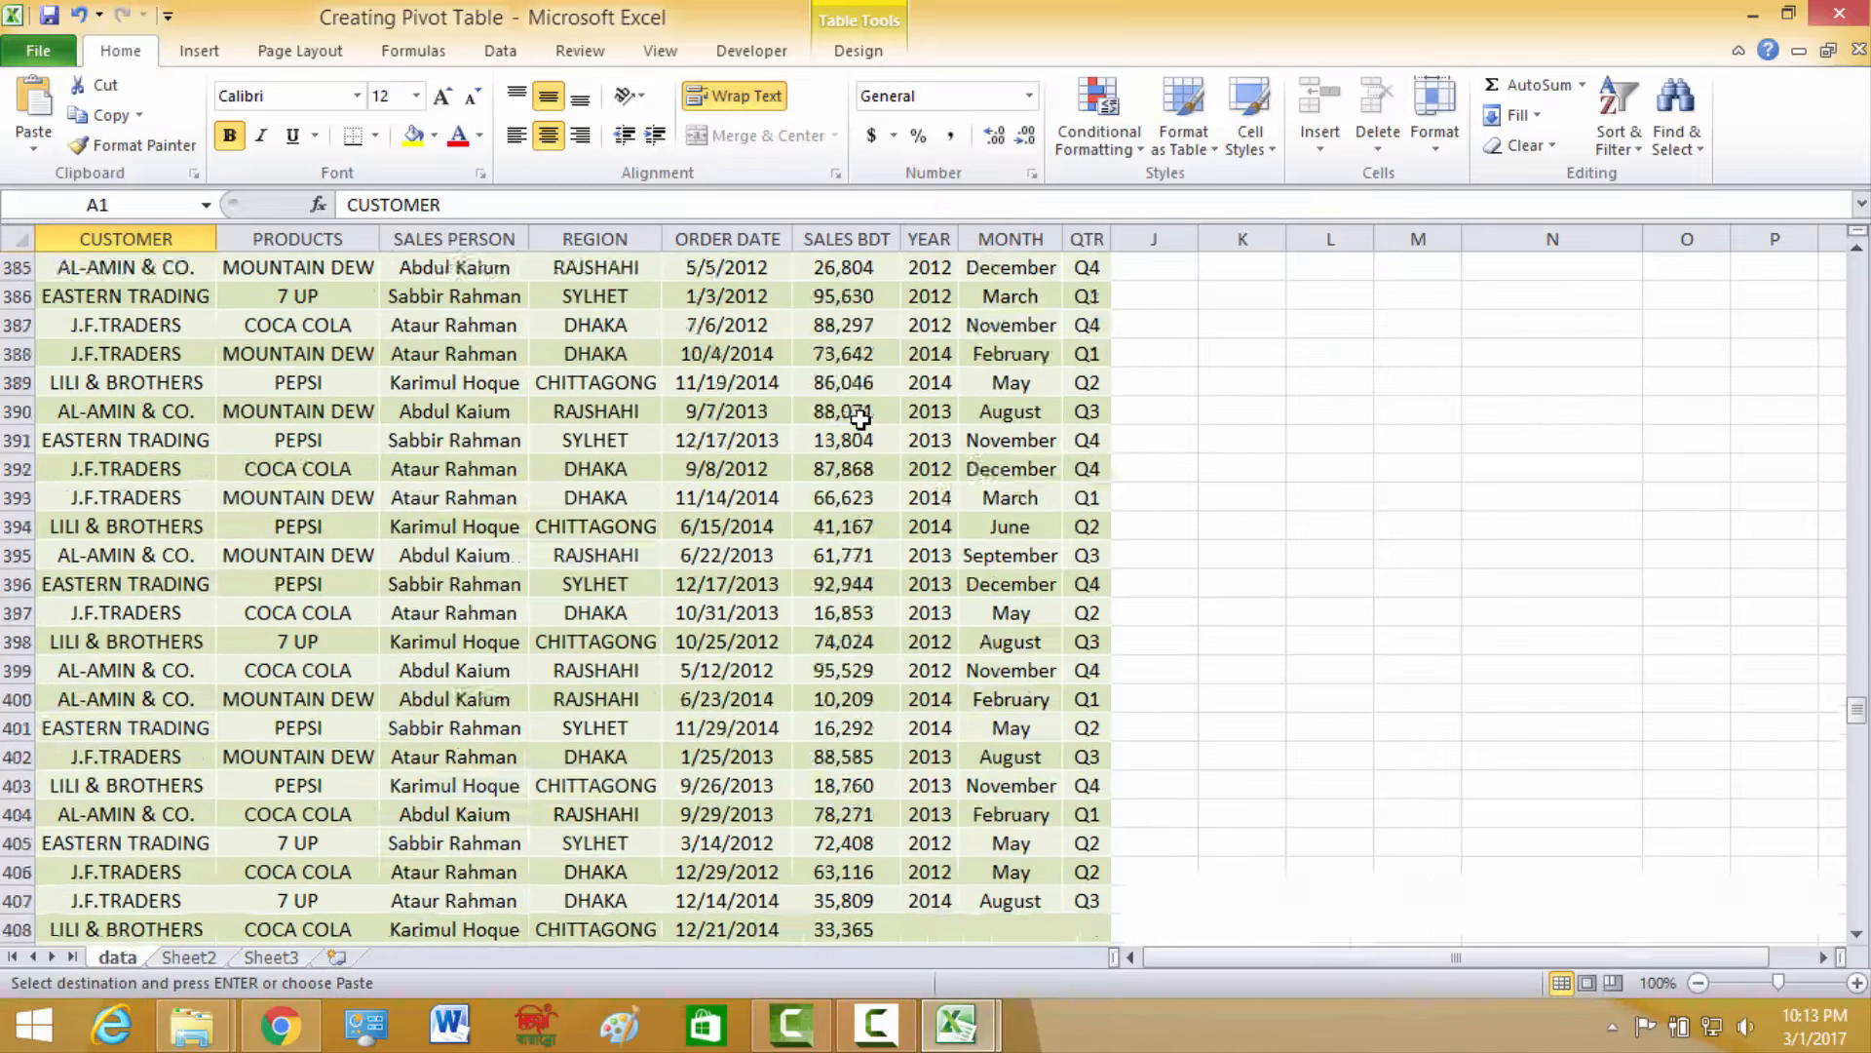
{"action": "scroll", "coordinate": [861, 419], "scroll_direction": "down", "scroll_amount": 20}
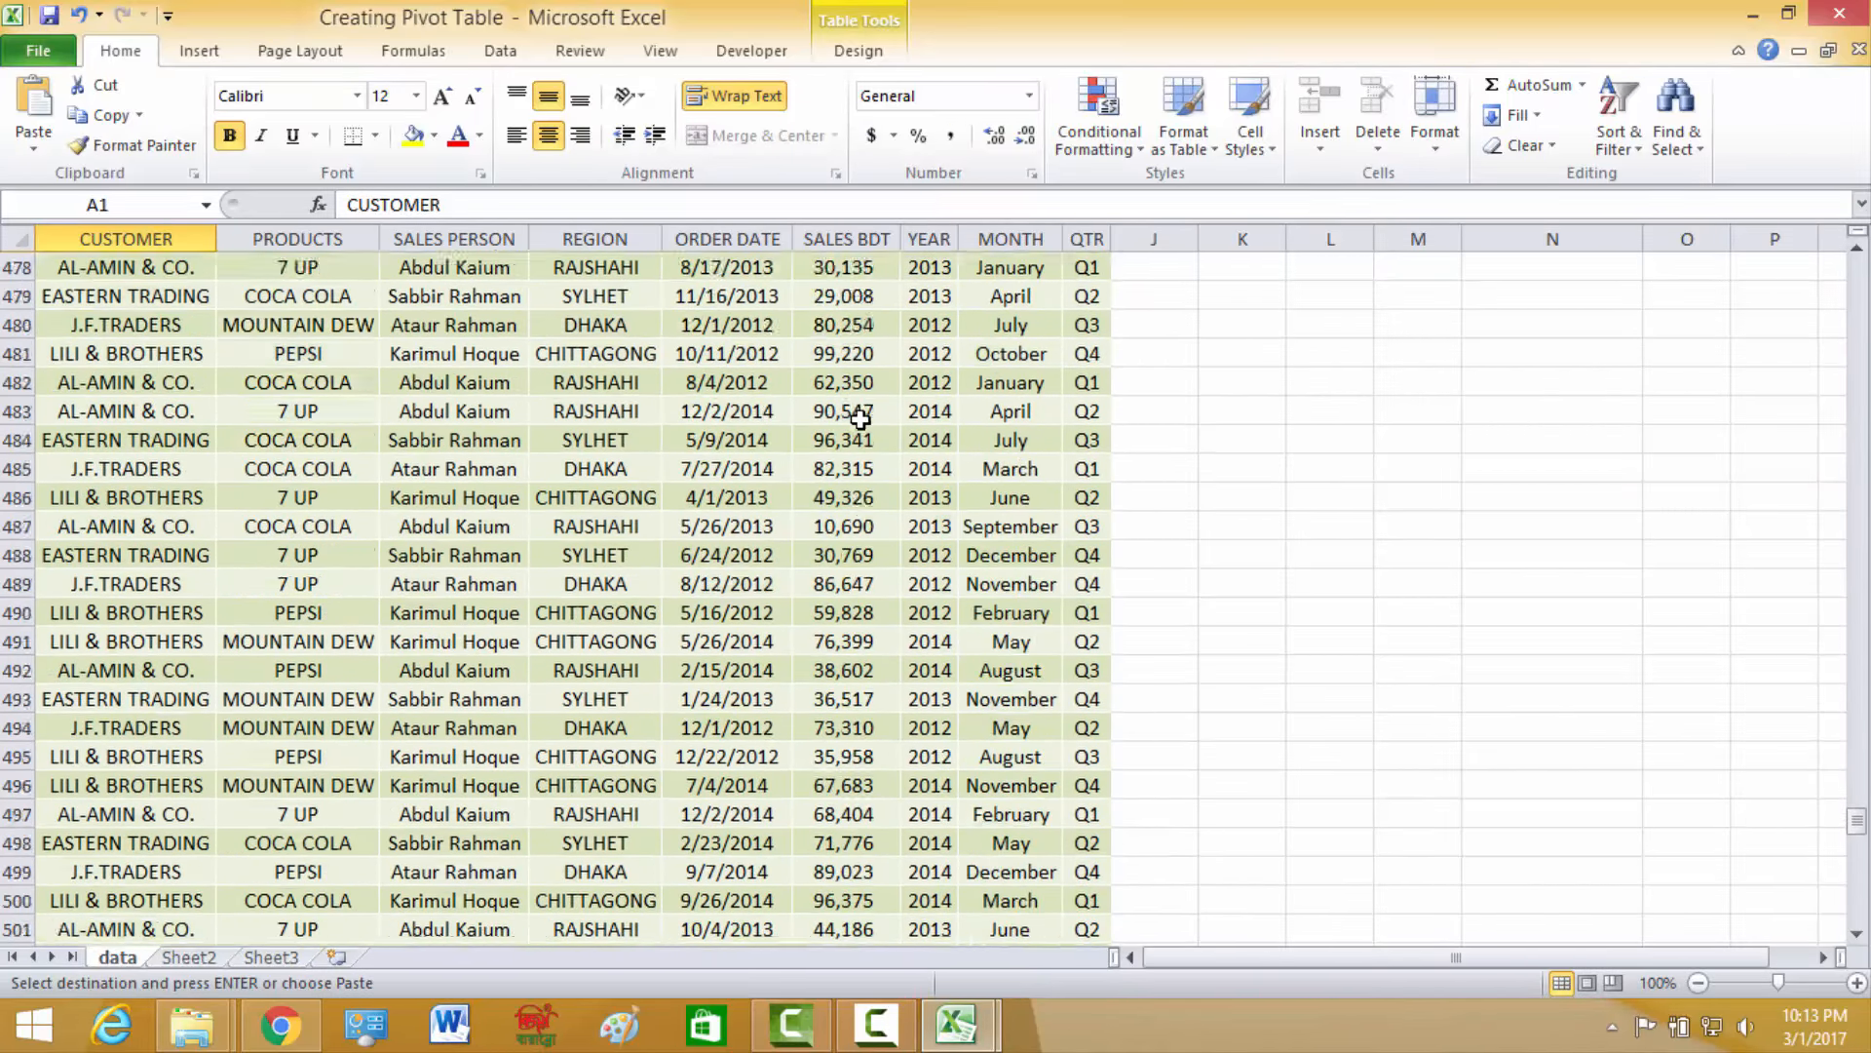
{"action": "scroll", "coordinate": [860, 419], "scroll_direction": "down", "scroll_amount": 20}
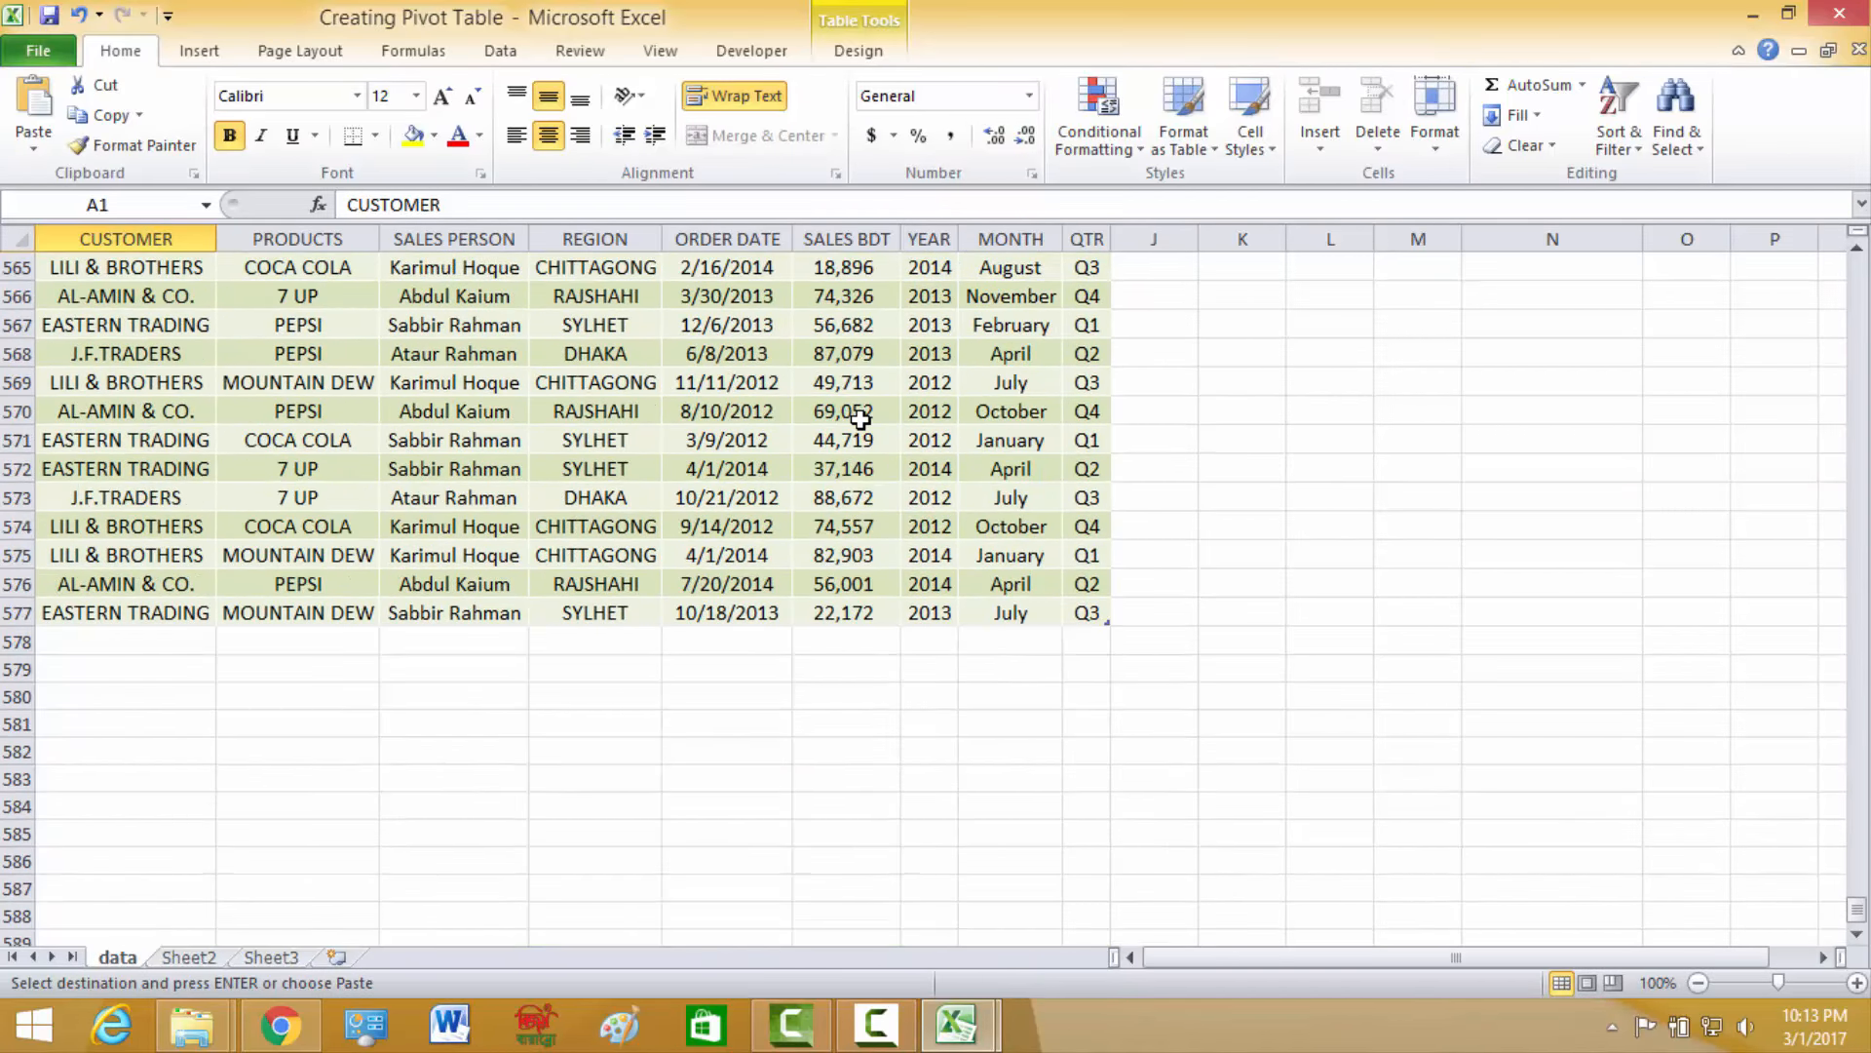
{"action": "left_click", "coordinate": [166, 647]}
{"action": "left_click", "coordinate": [312, 643]}
{"action": "left_click", "coordinate": [431, 644]}
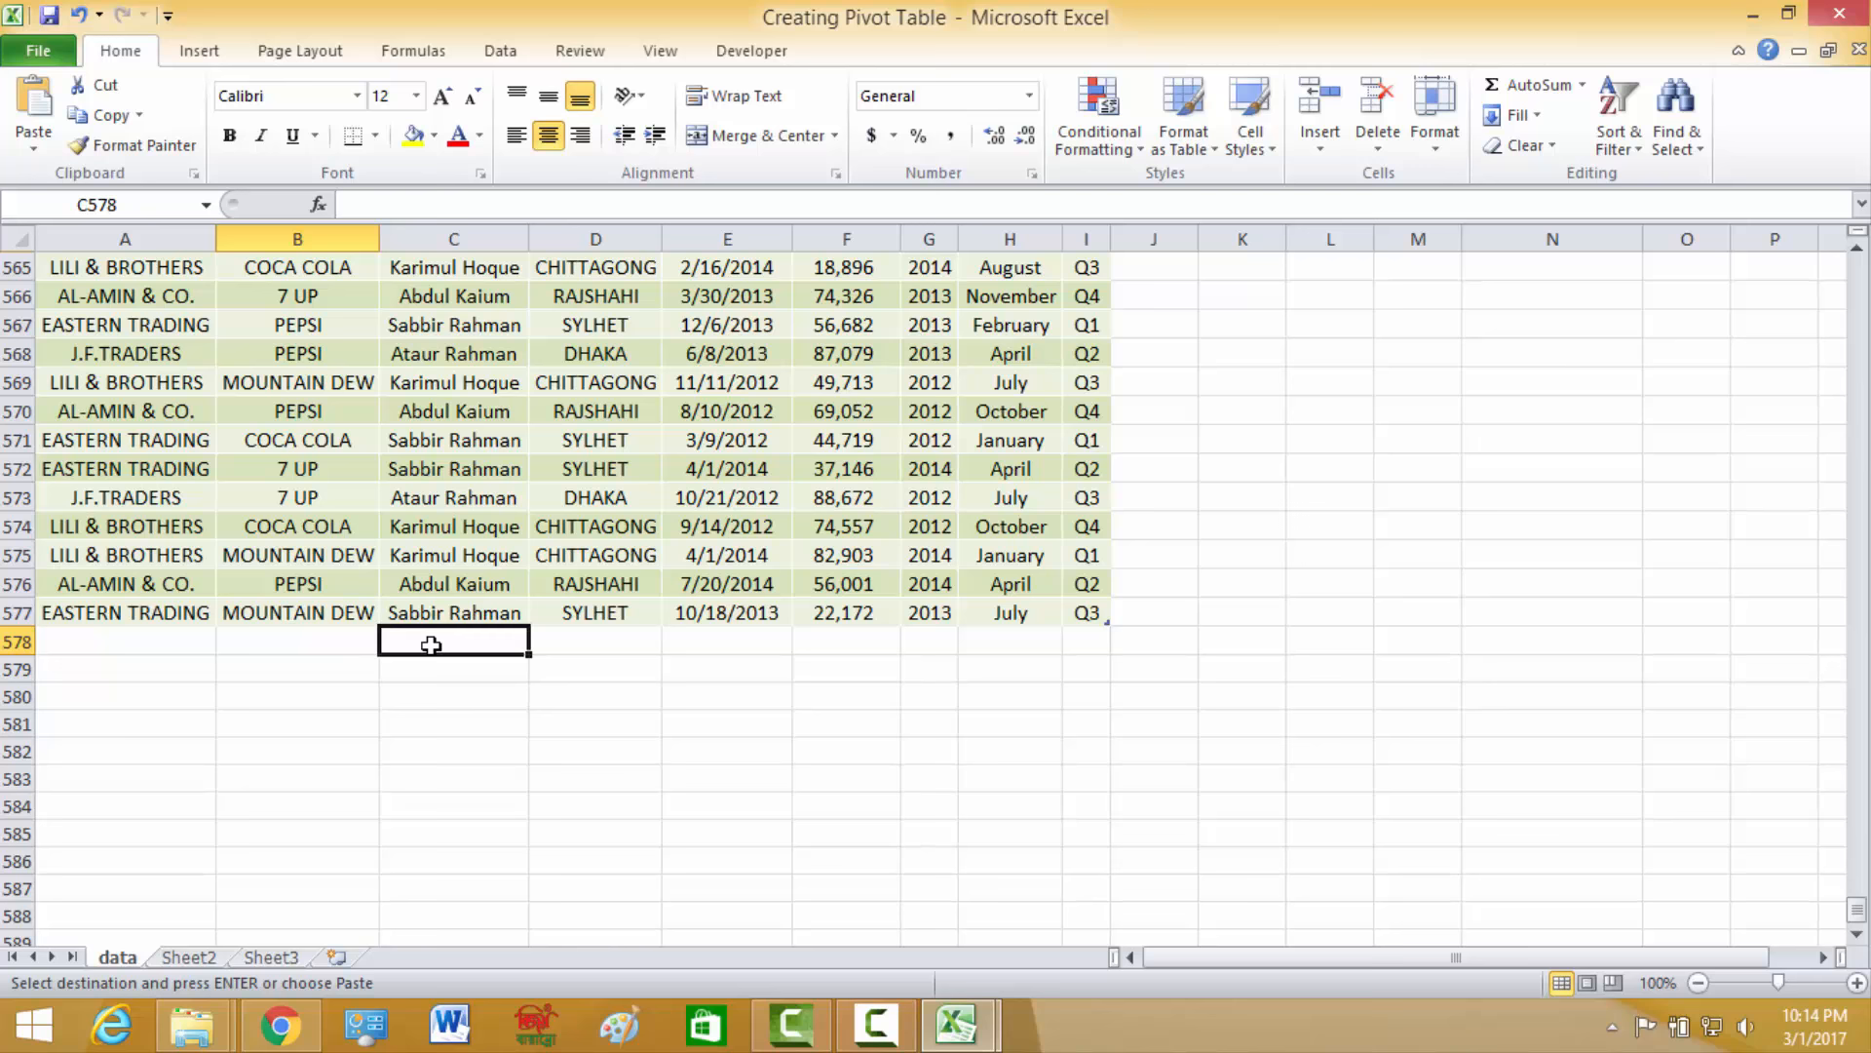
Check the empty cells directly below the last record in row 578, from REGION across to QTR.
{"action": "left_click", "coordinate": [605, 649]}
{"action": "left_click", "coordinate": [714, 644]}
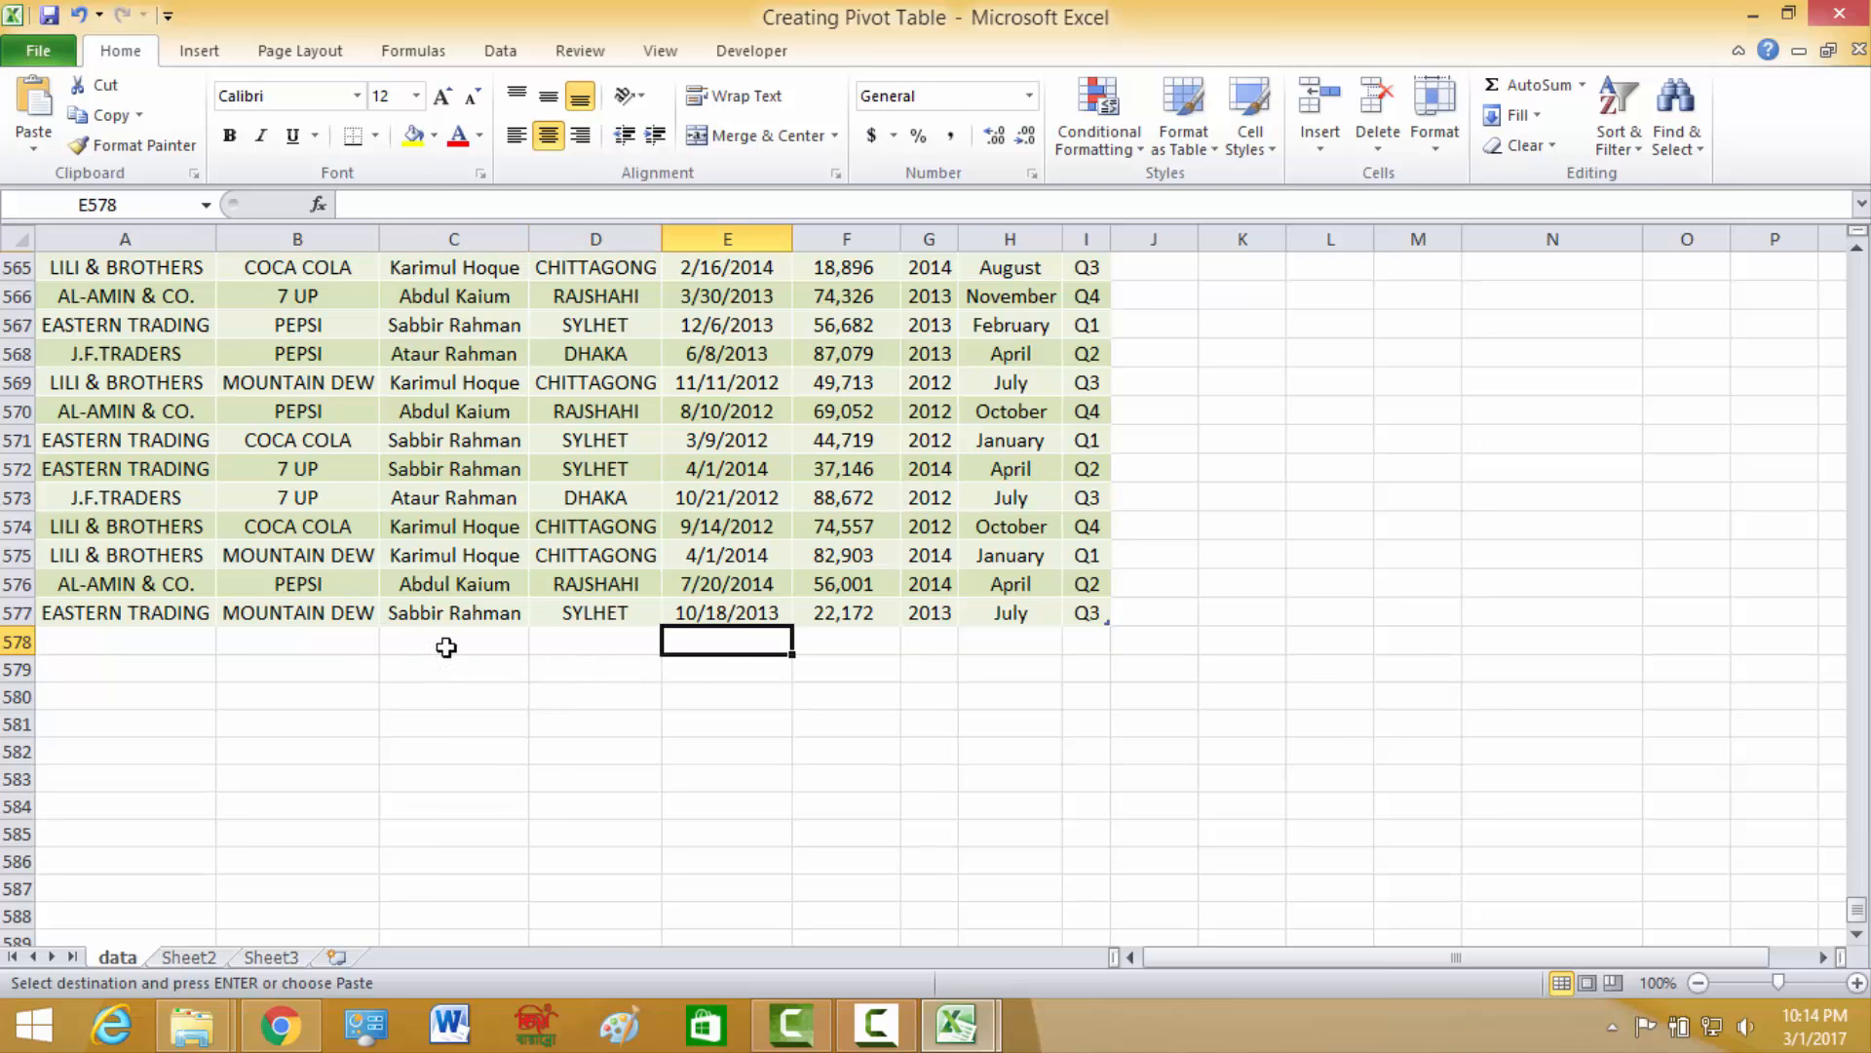
{"action": "left_click", "coordinate": [848, 647]}
{"action": "left_click", "coordinate": [1004, 651]}
{"action": "left_click", "coordinate": [1099, 659]}
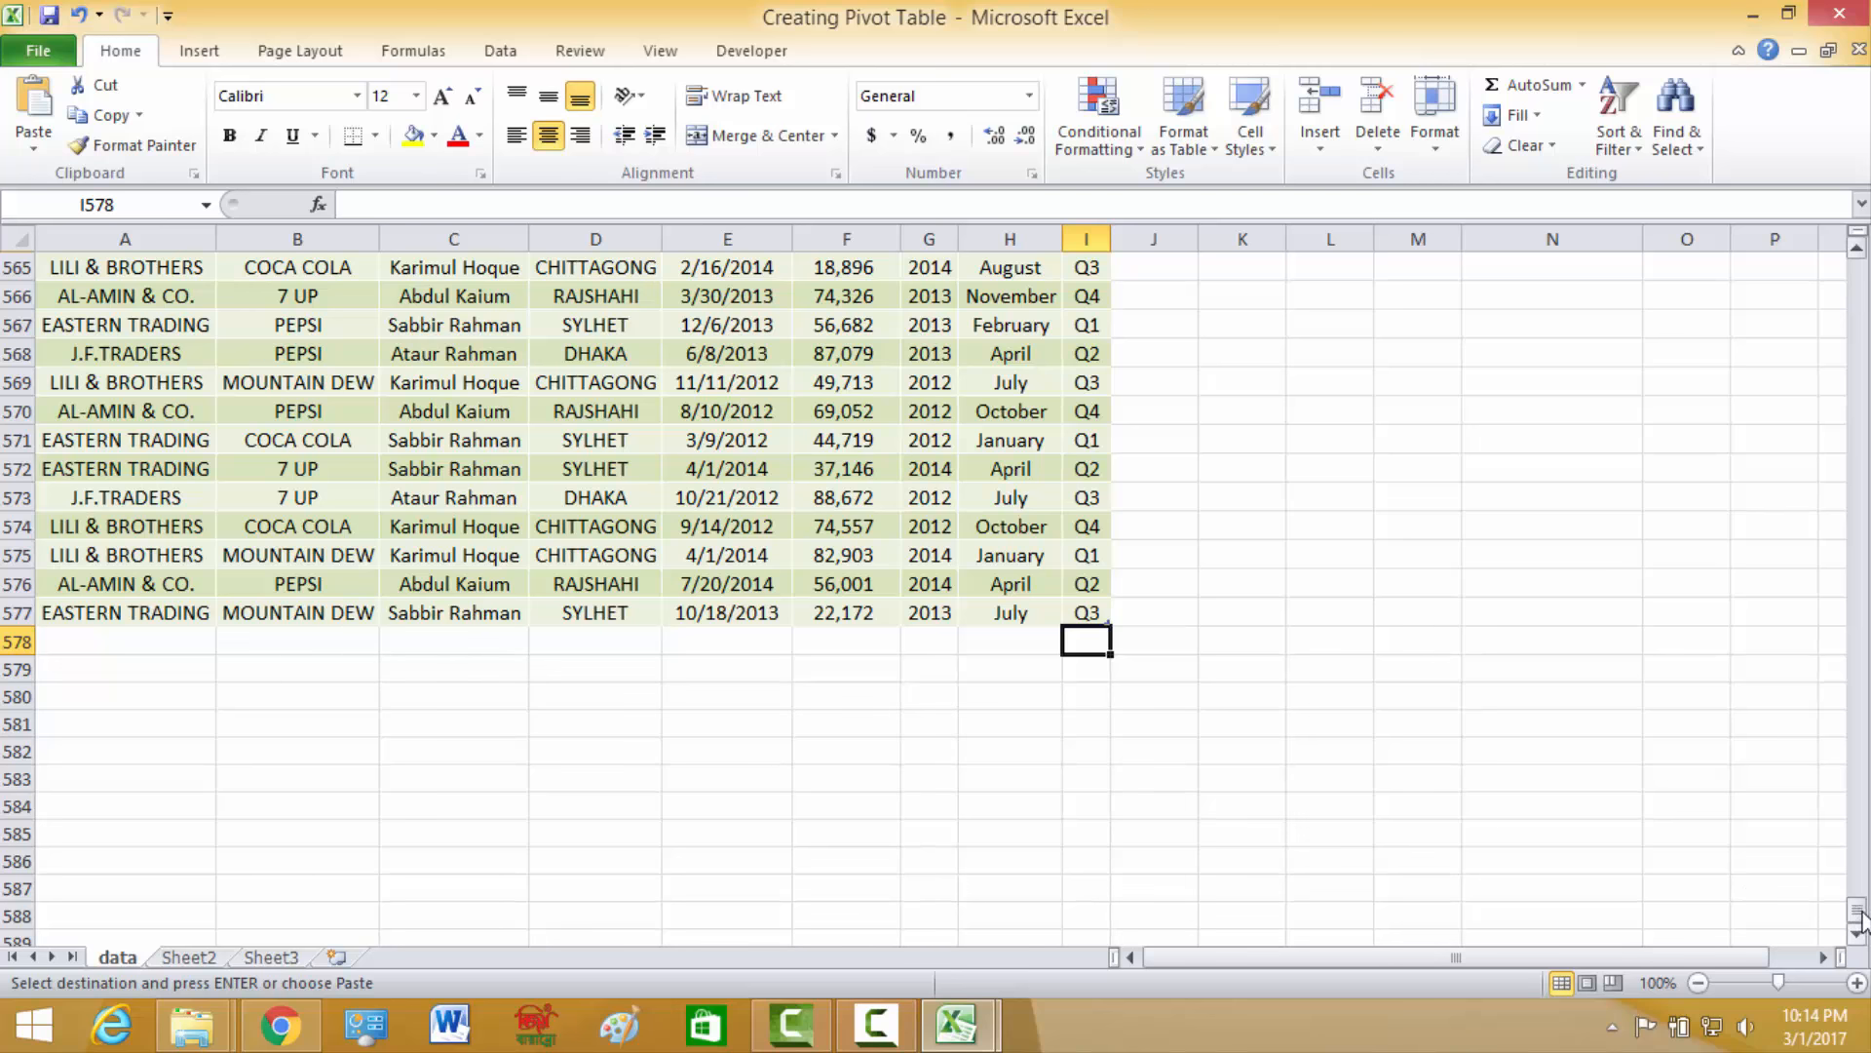
{"action": "left_click_drag", "start_coordinate": [1859, 911], "coordinate": [1858, 265]}
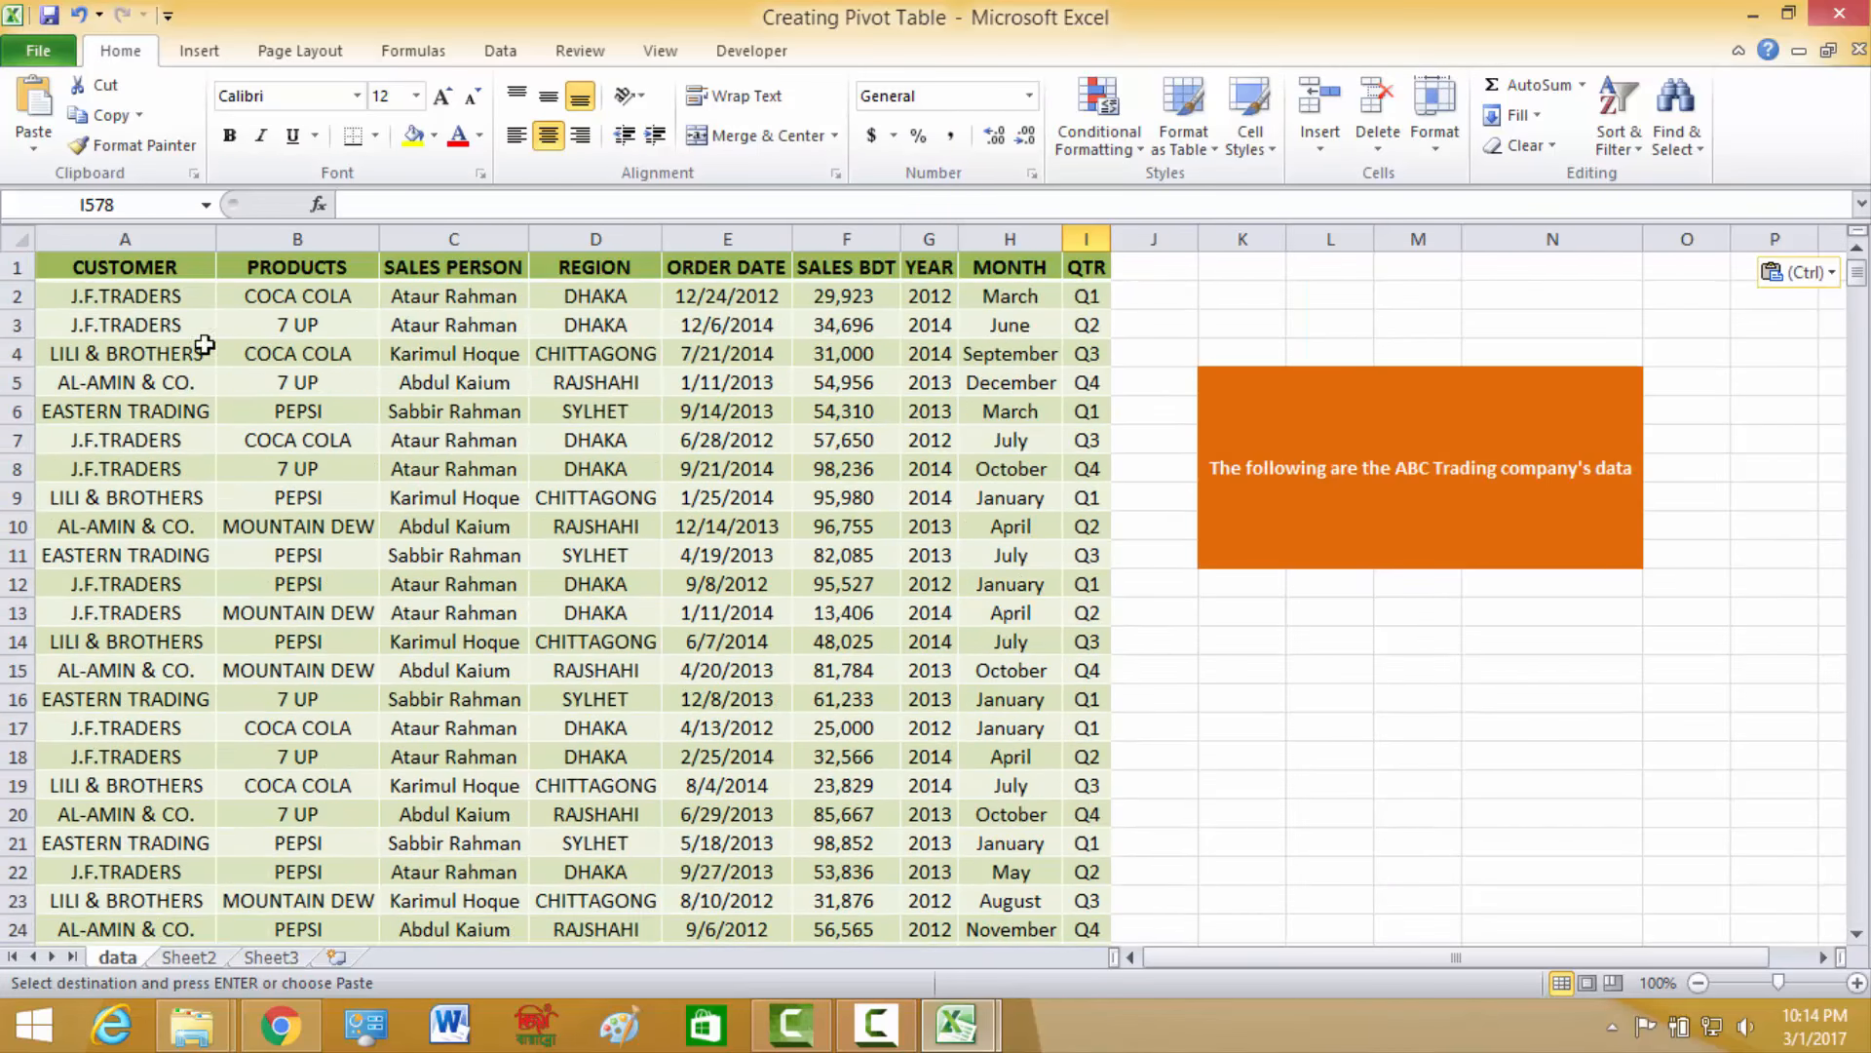
Select the sales table from the CUSTOMER header in A1 through I577, and clear the selection by picking cell E4.
{"action": "left_click", "coordinate": [111, 275]}
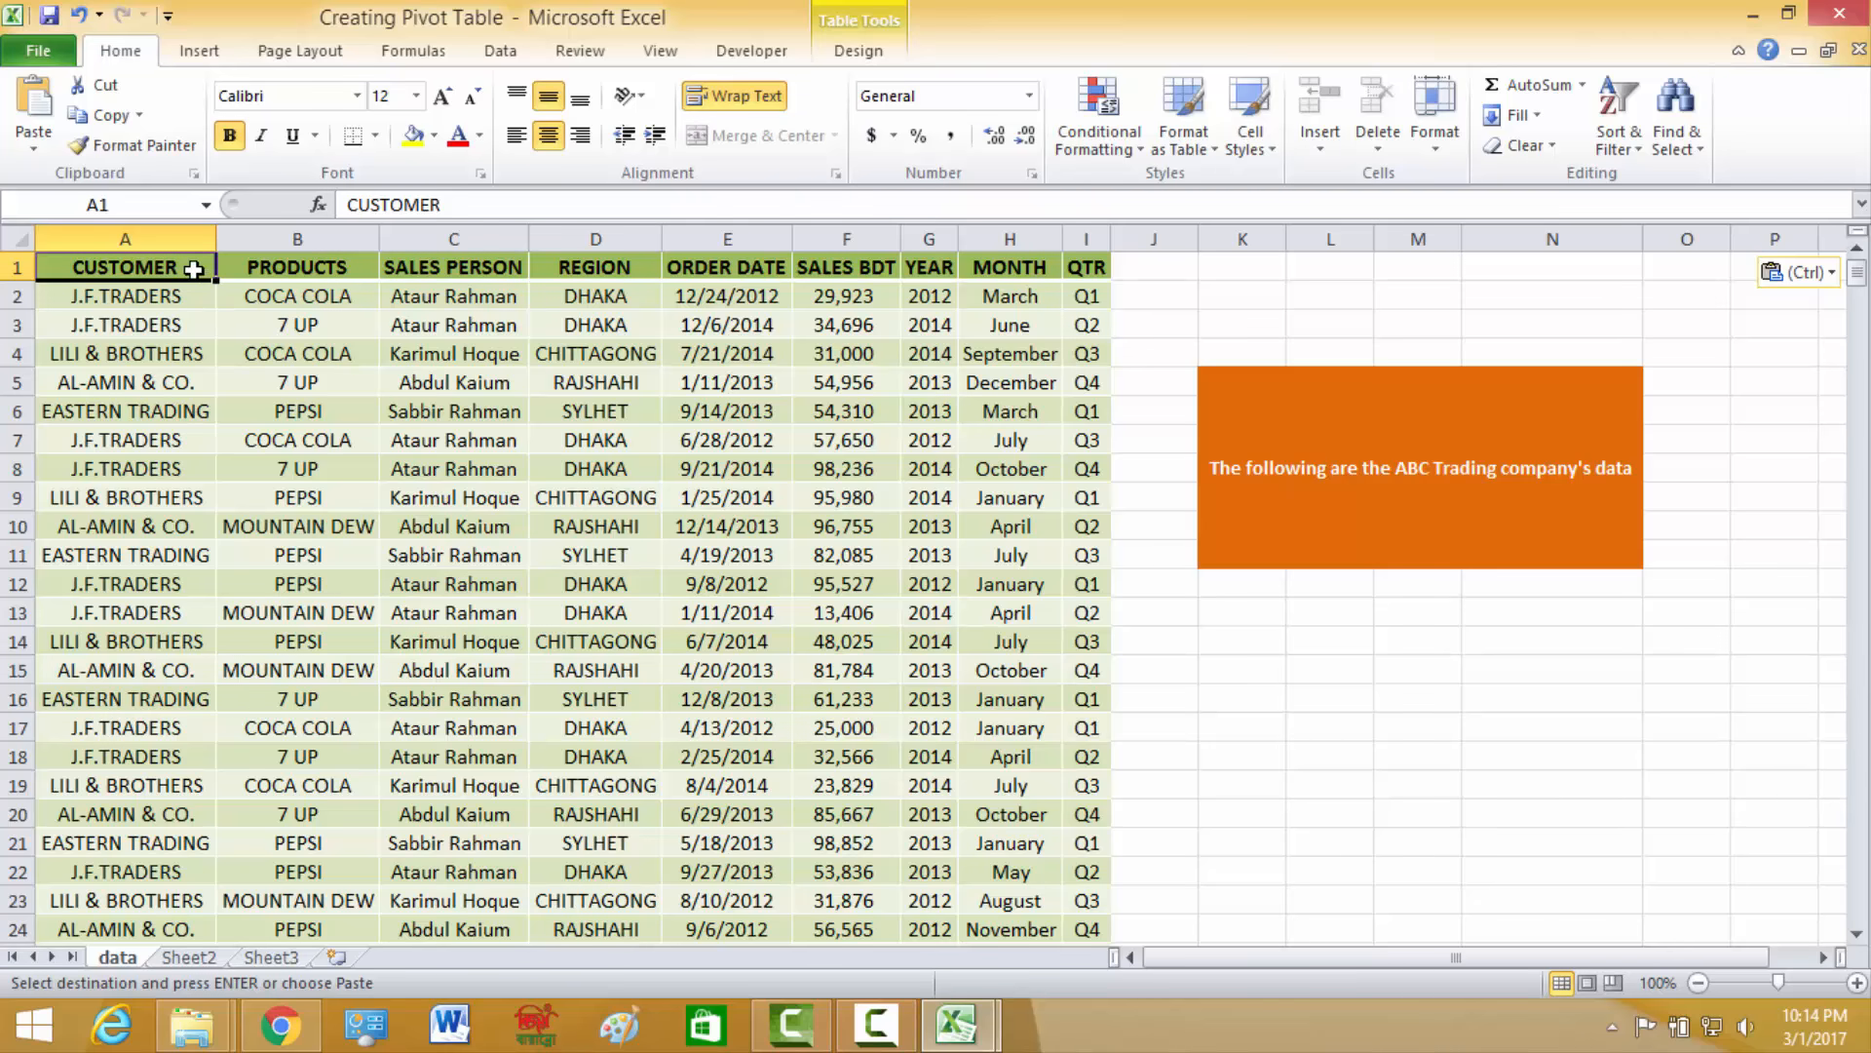
{"action": "left_click_drag", "start_coordinate": [196, 269], "coordinate": [1092, 904]}
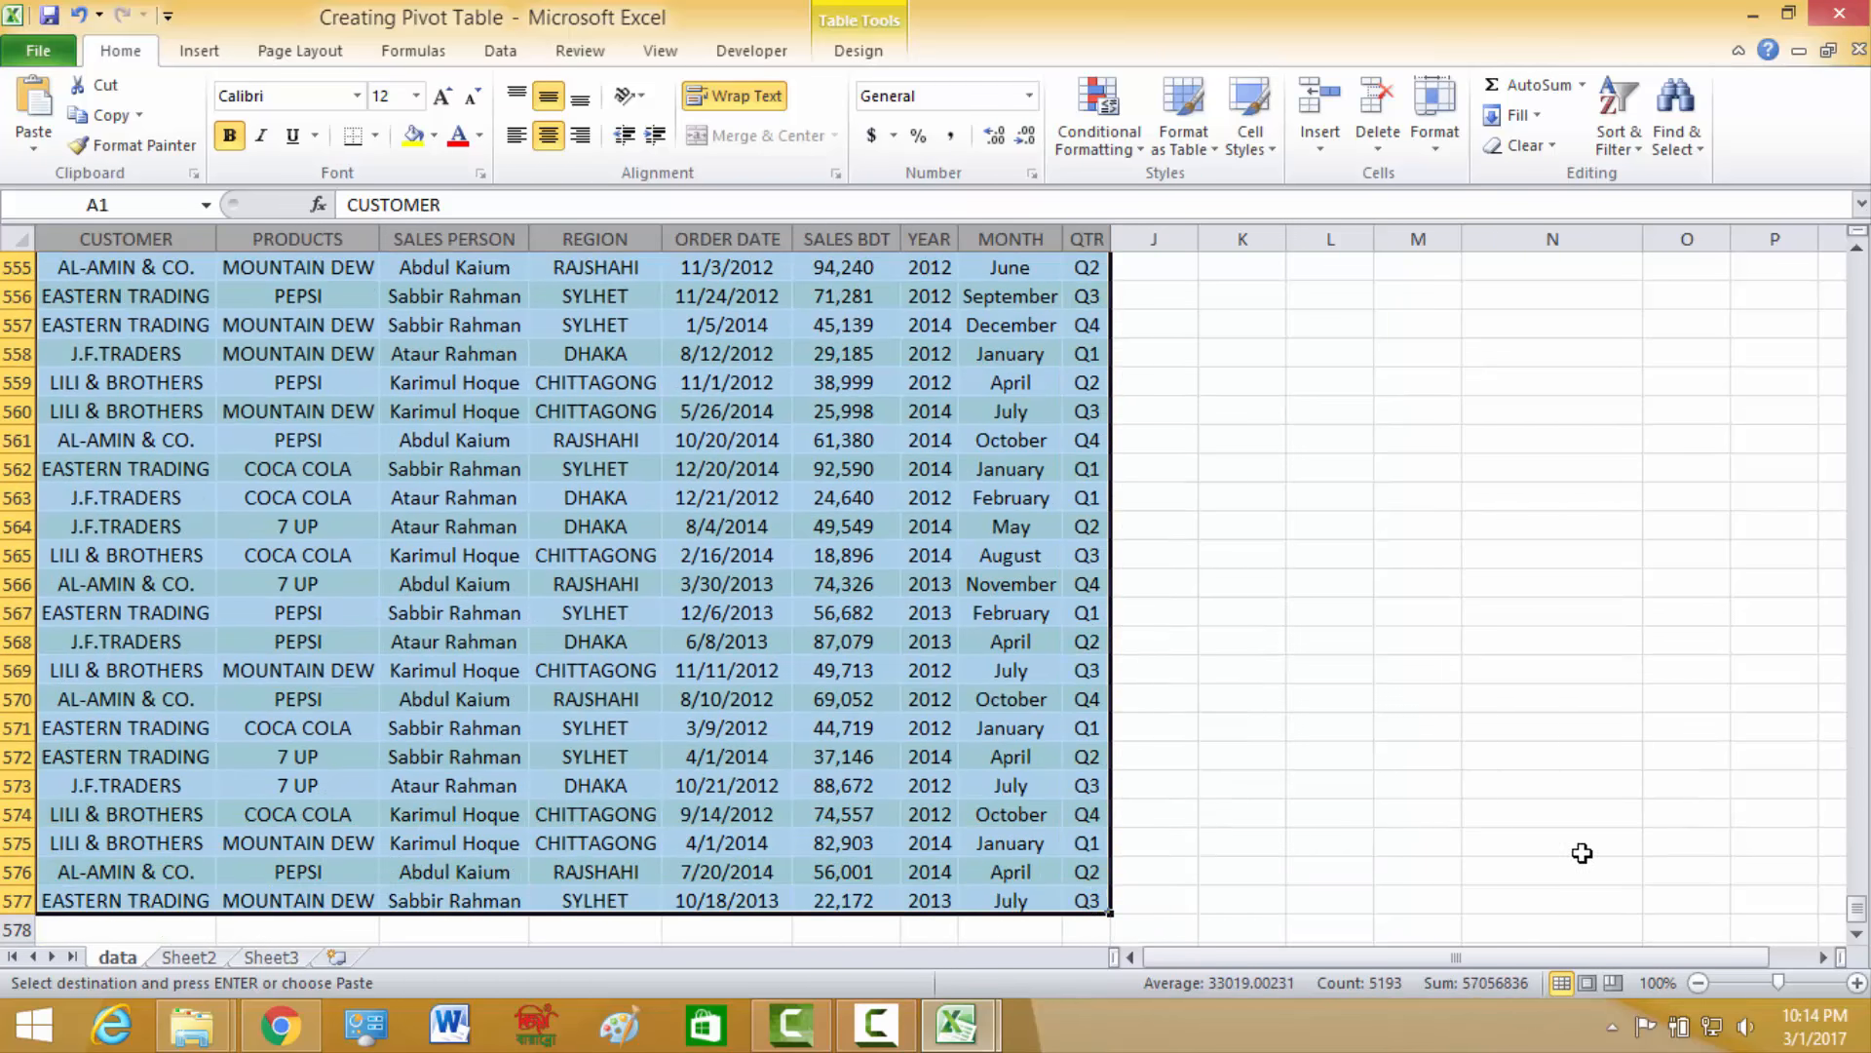
{"action": "left_click_drag", "start_coordinate": [1855, 911], "coordinate": [1857, 273]}
{"action": "left_click", "coordinate": [731, 356]}
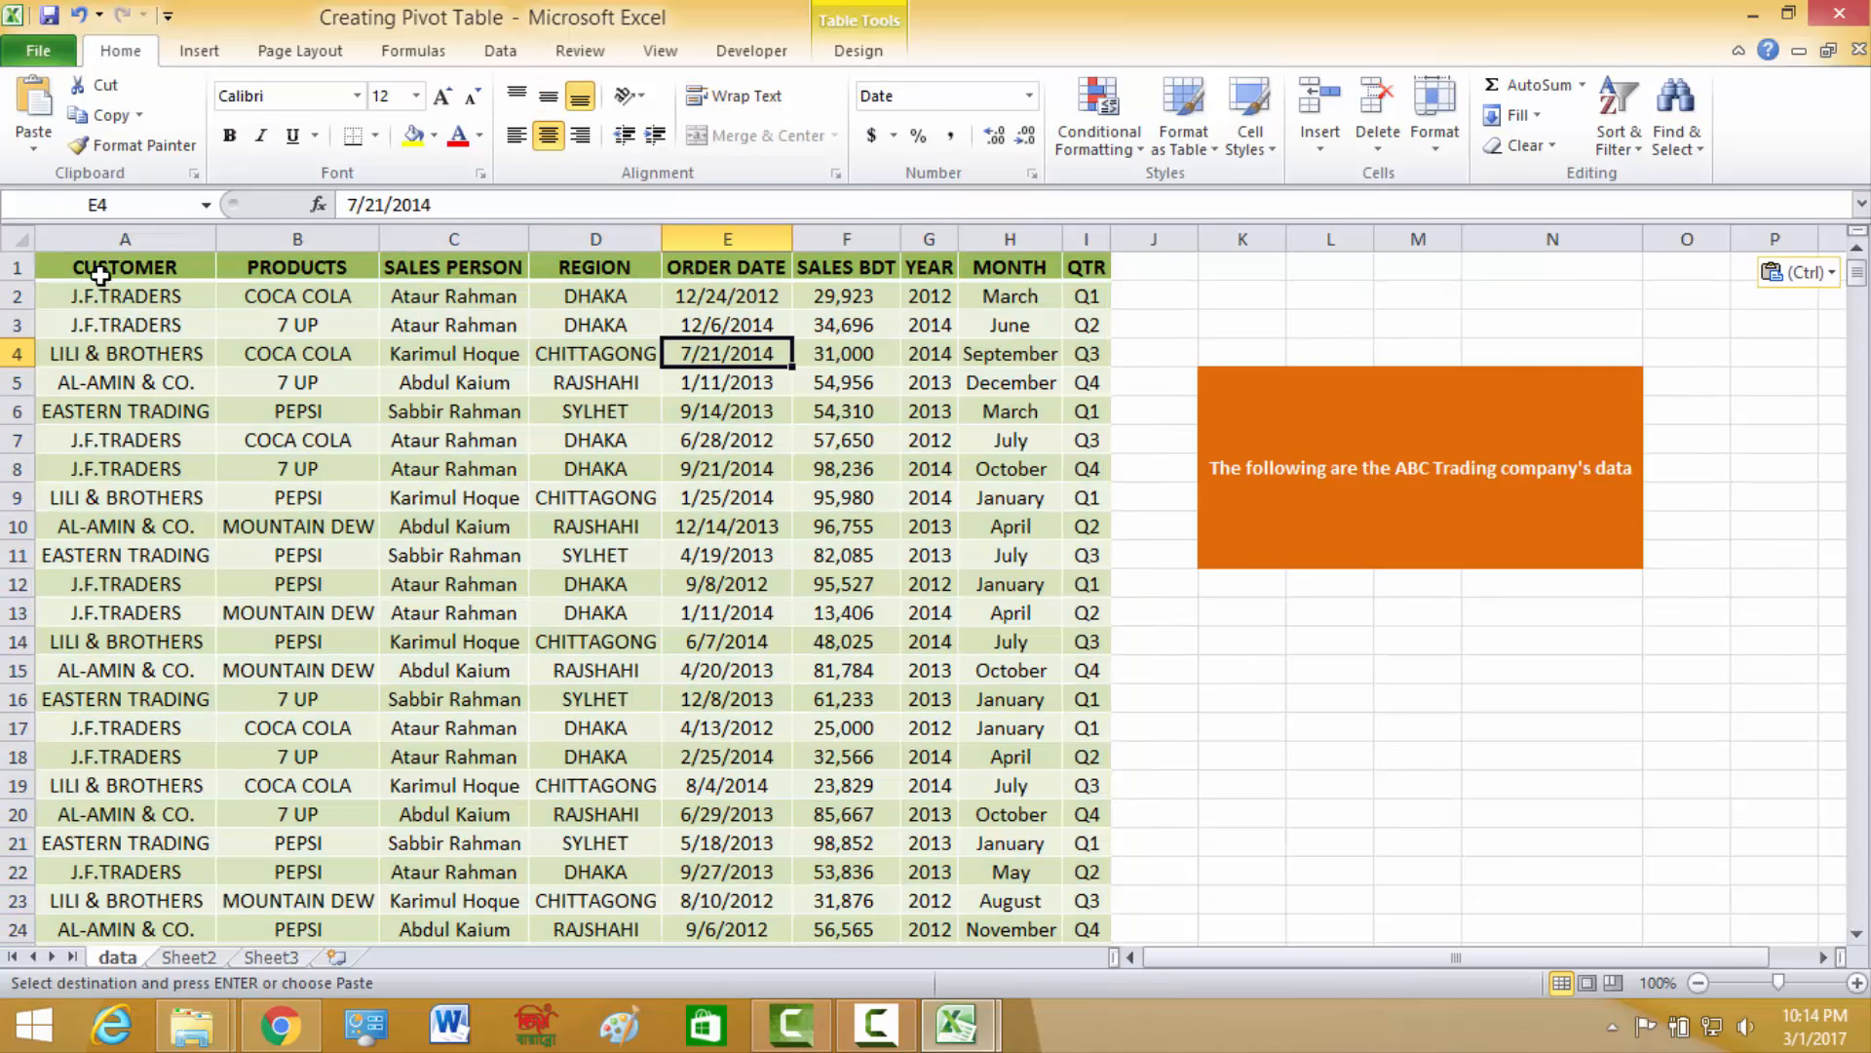
Select the entire sales table starting from cell A1 and review the selected records from the last row back to the headers.
{"action": "left_click", "coordinate": [104, 270]}
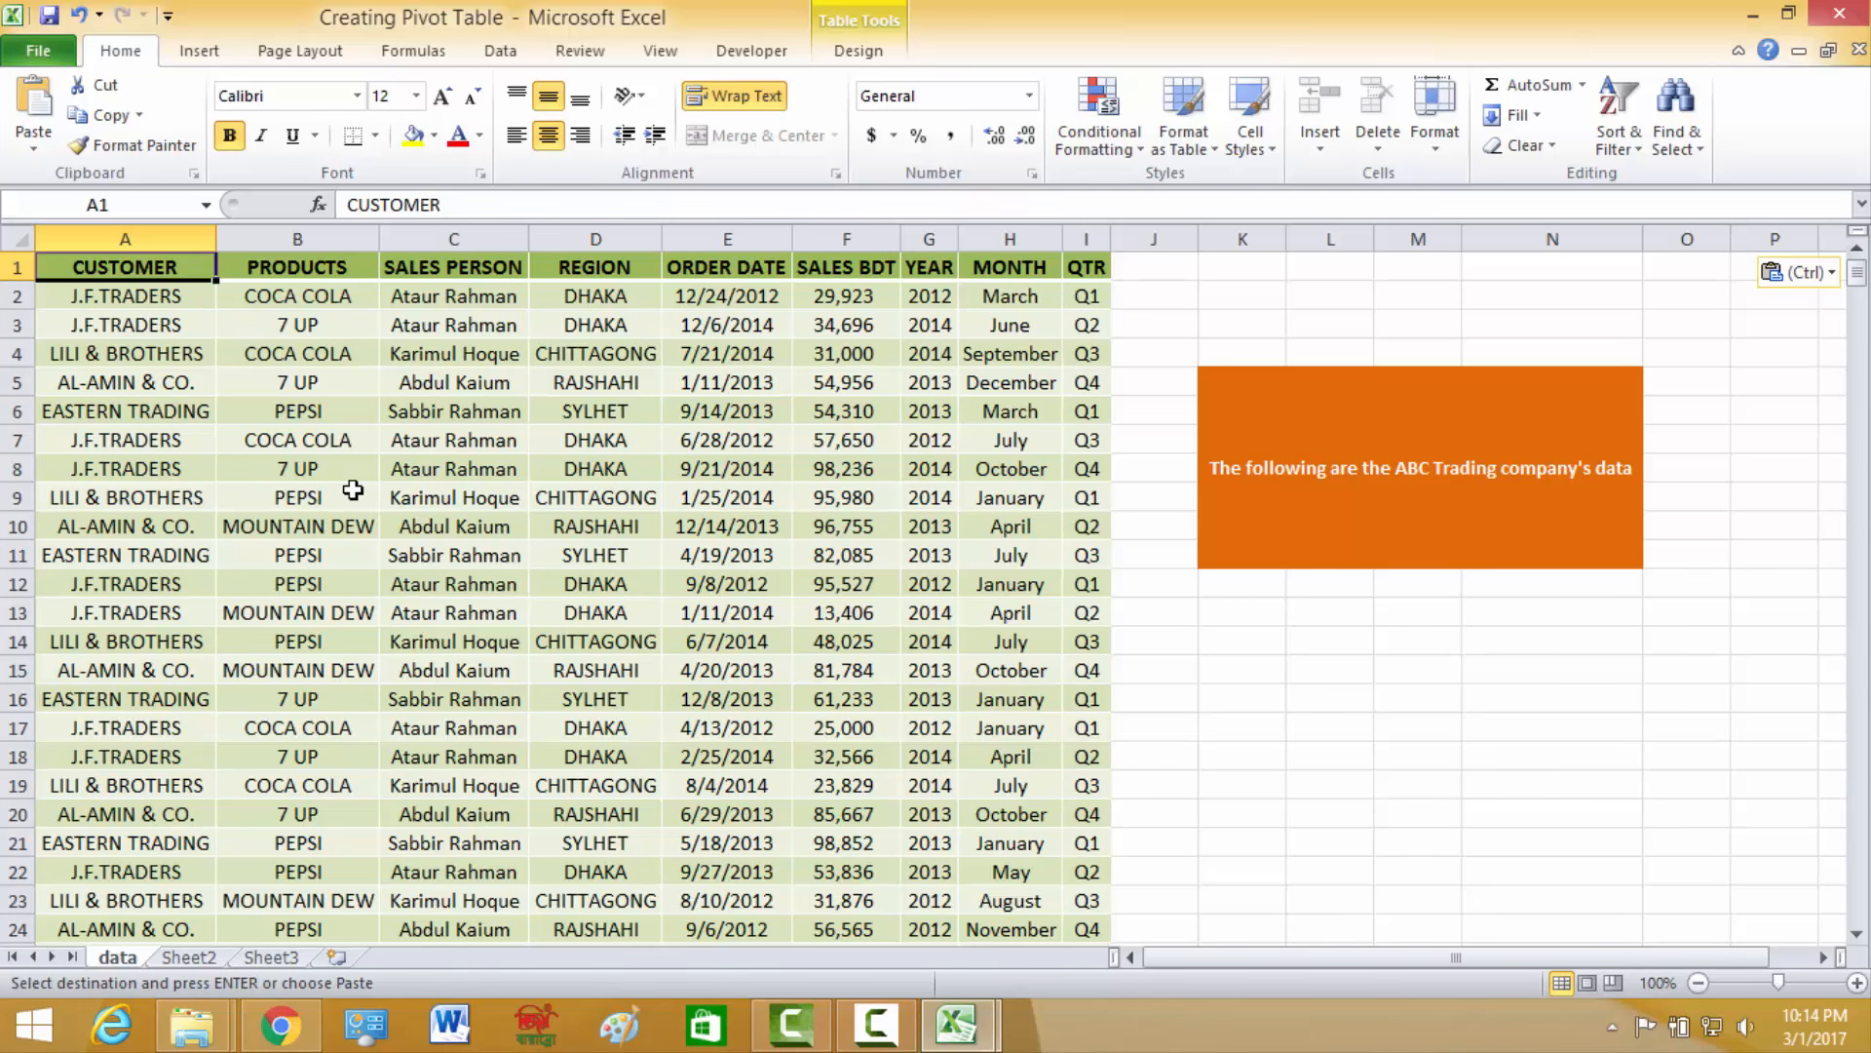
{"action": "key", "text": "ctrl+shift+End"}
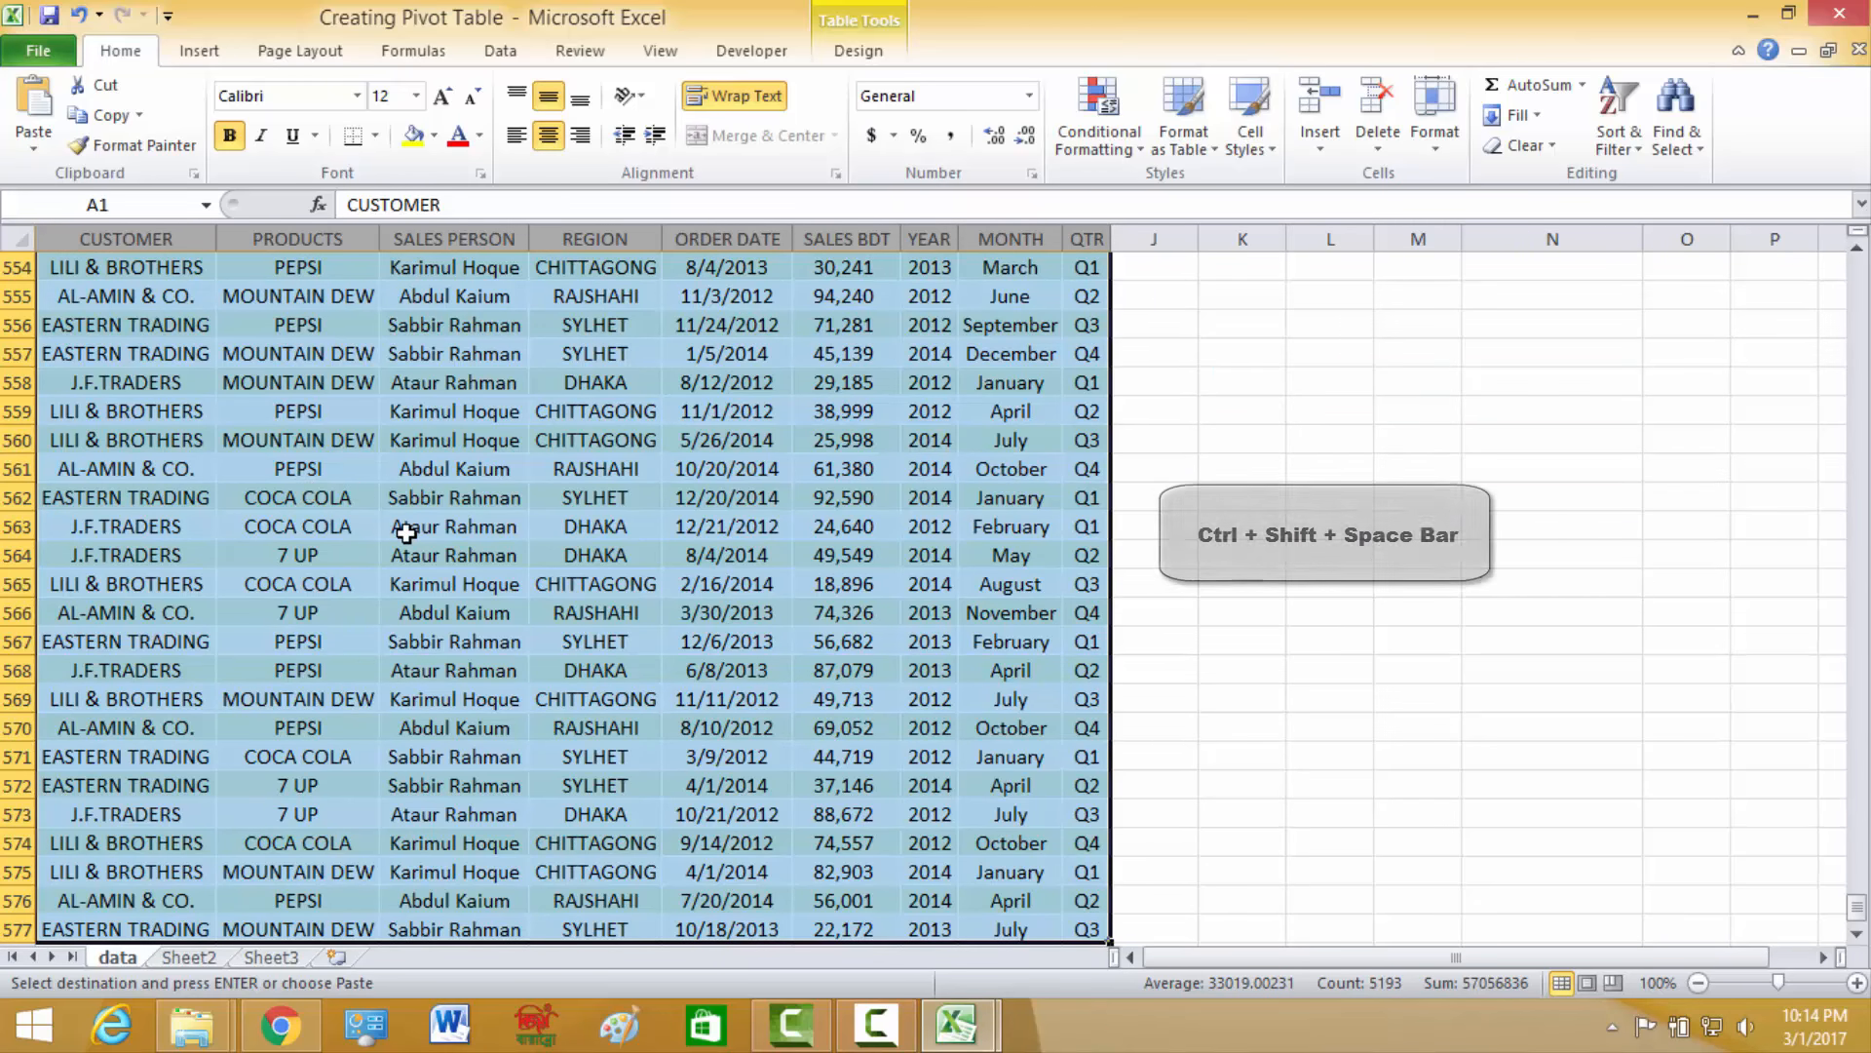
{"action": "scroll", "coordinate": [439, 565], "scroll_direction": "down", "scroll_amount": 4}
{"action": "scroll", "coordinate": [682, 670], "scroll_direction": "up", "scroll_amount": 1}
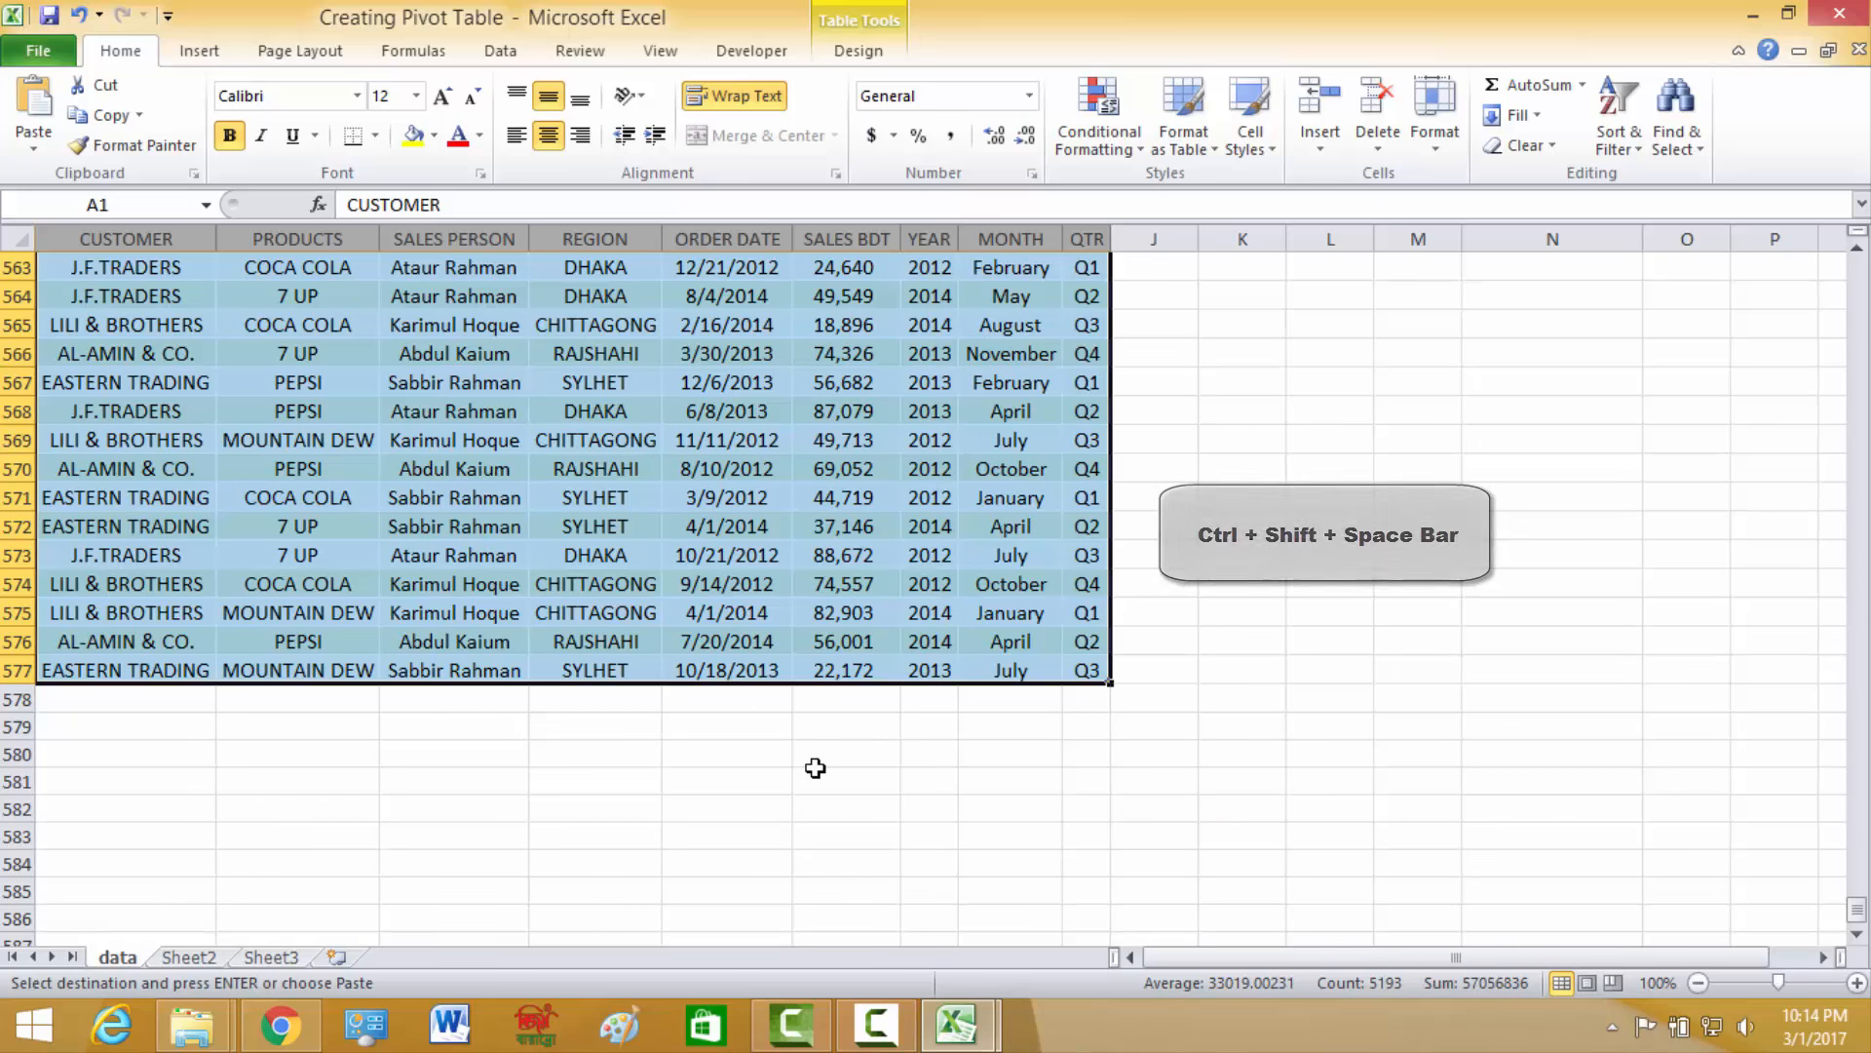
{"action": "scroll", "coordinate": [811, 766], "scroll_direction": "up", "scroll_amount": 20}
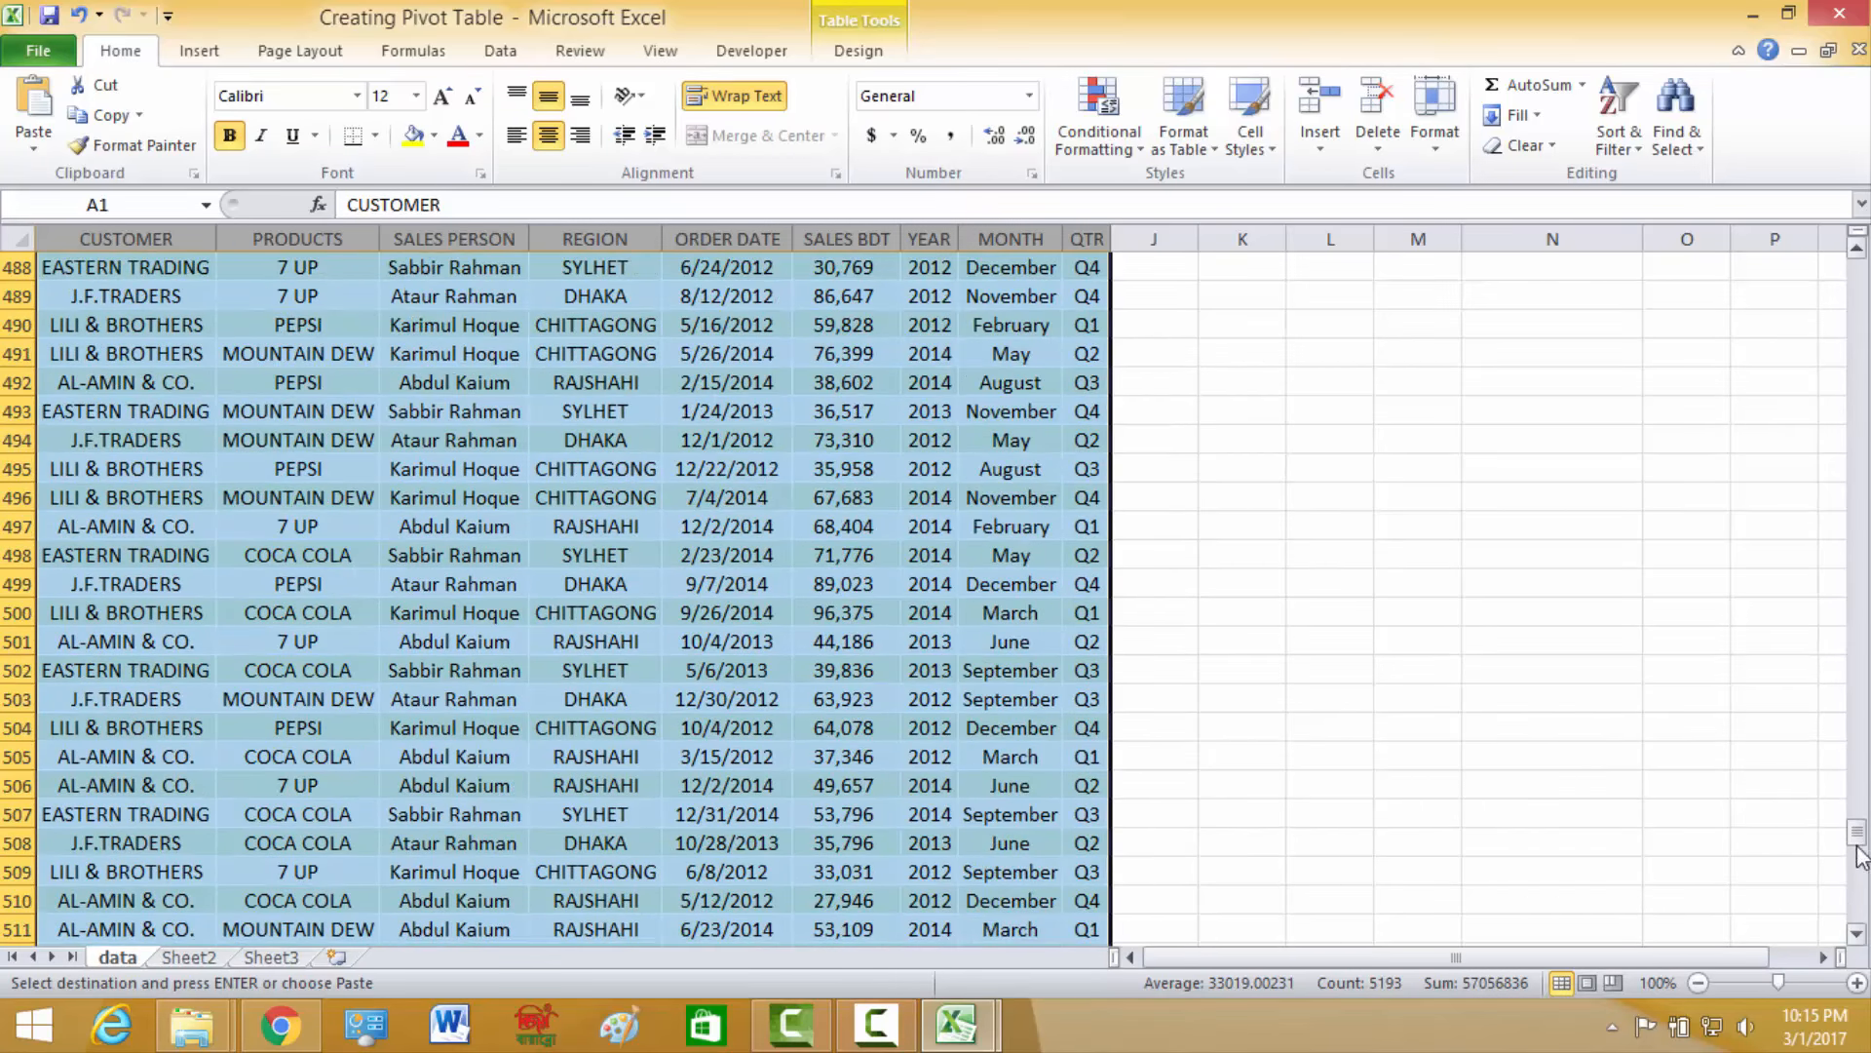
{"action": "left_click_drag", "start_coordinate": [1857, 831], "coordinate": [1864, 271]}
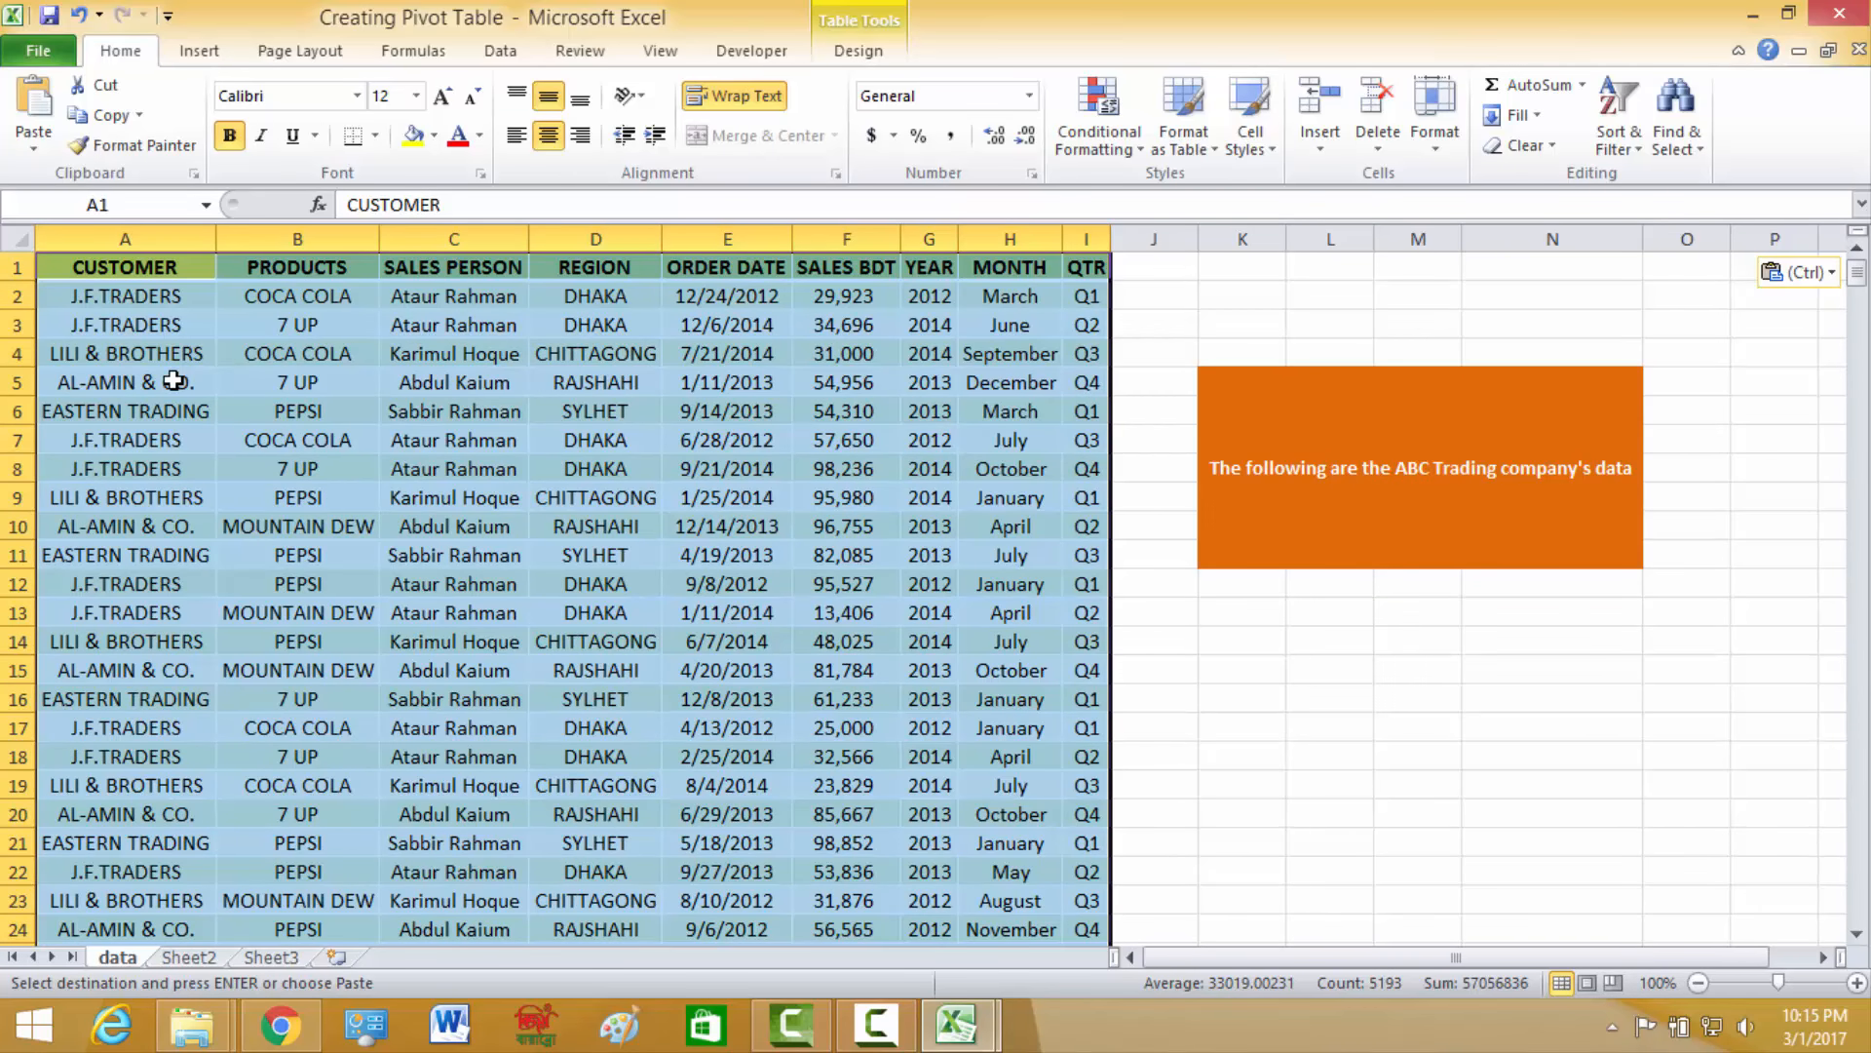
Add a total row below the table's last record and view the calculation choices for its PRODUCTS and CUSTOMER cells.
{"action": "key", "text": "Return"}
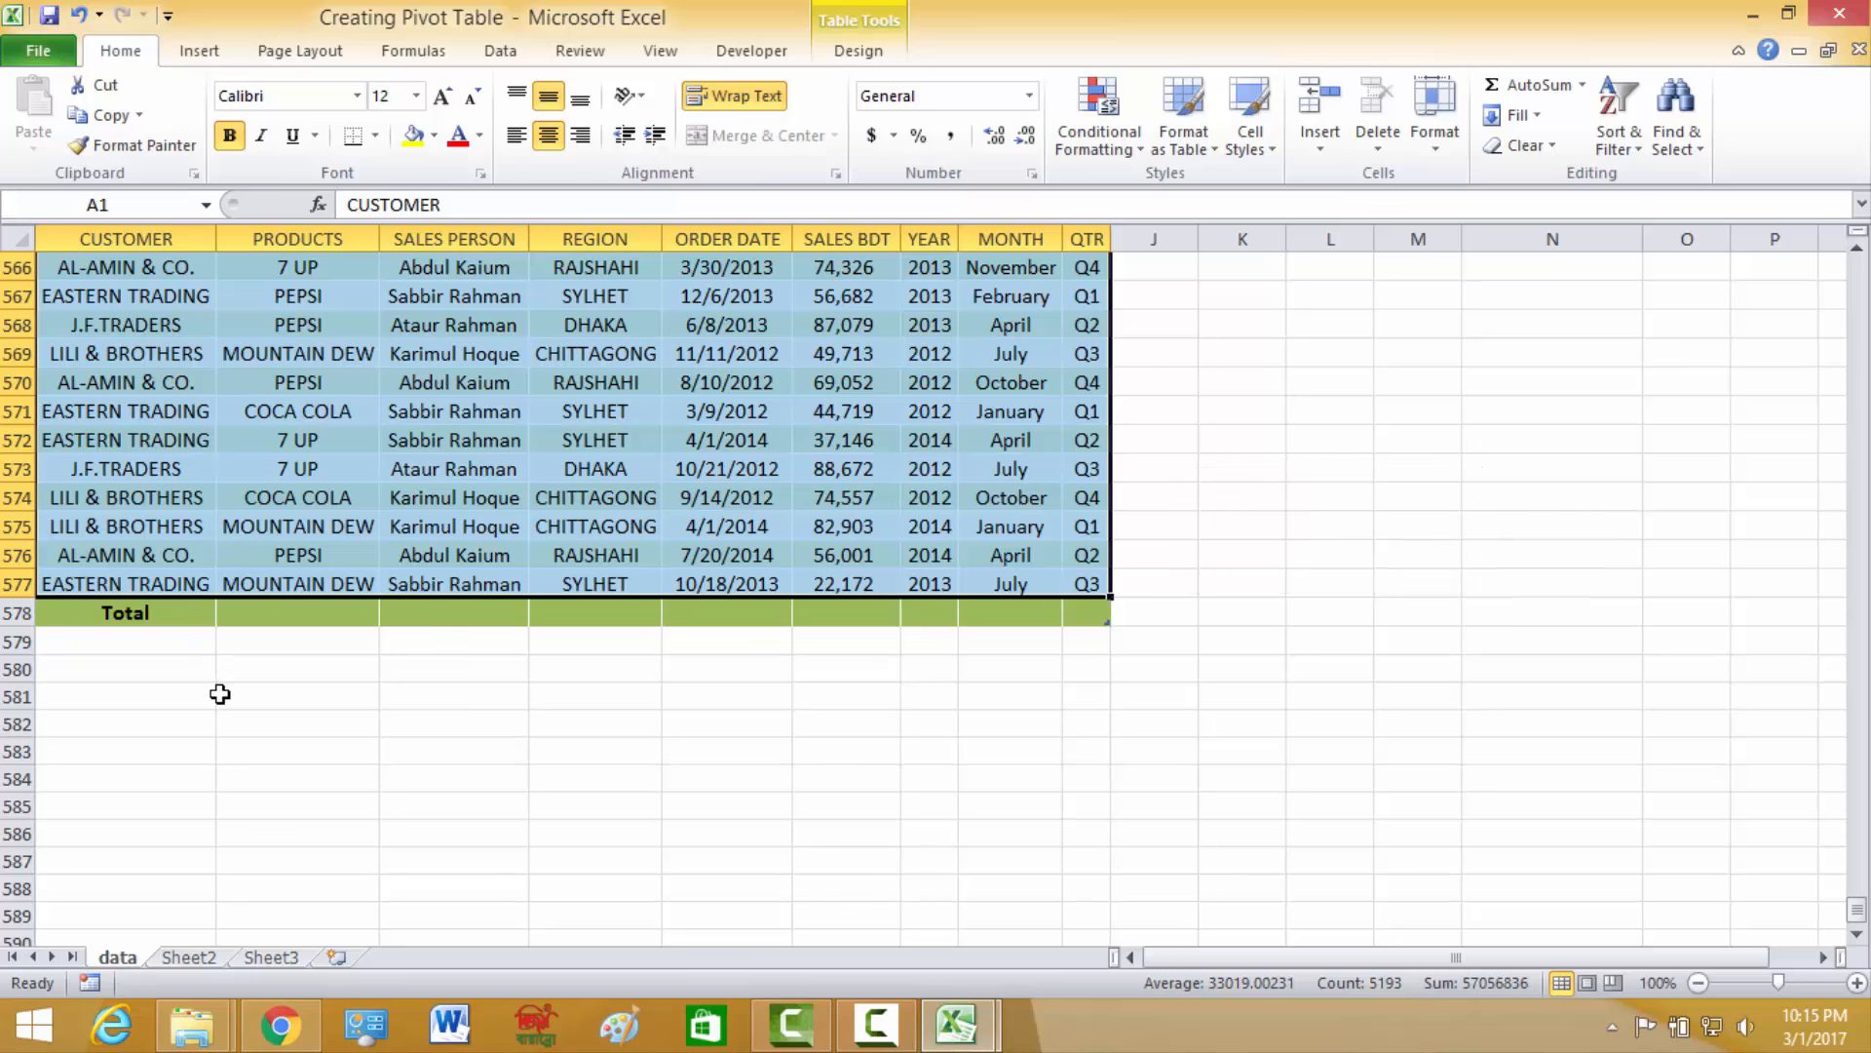
{"action": "left_click", "coordinate": [179, 614]}
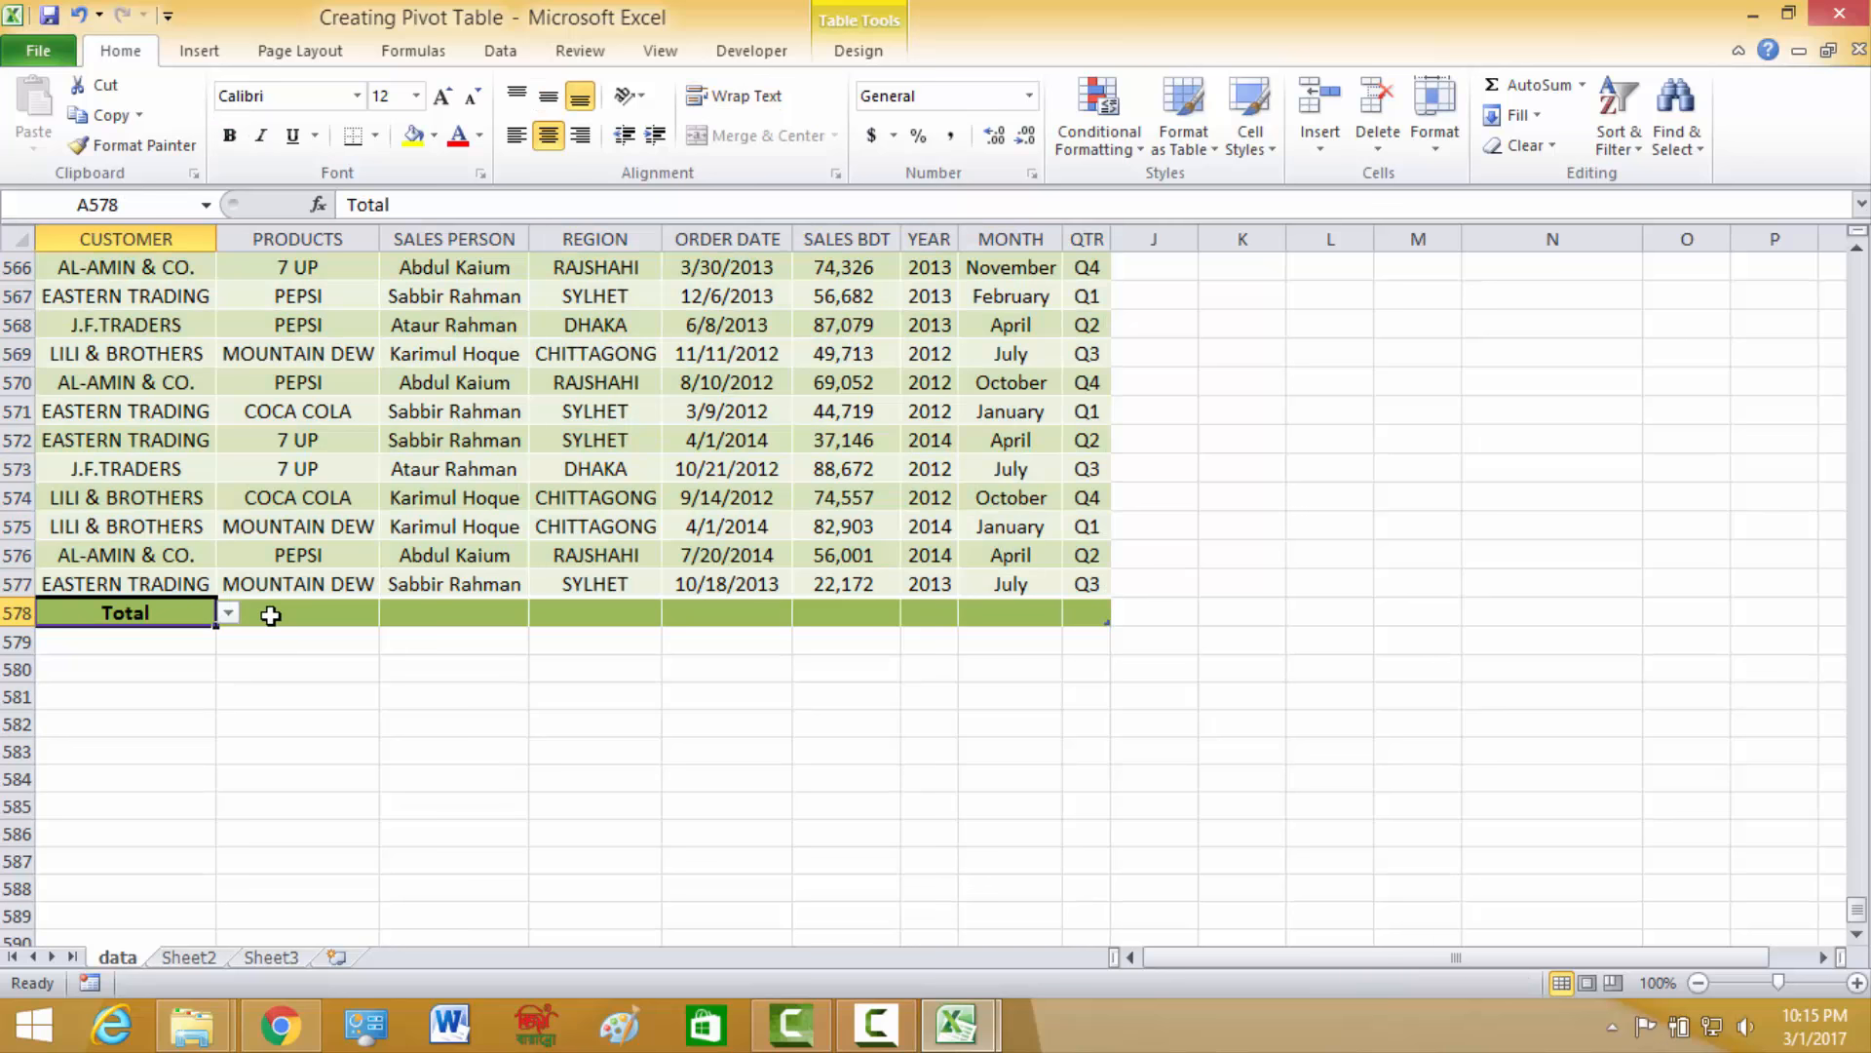
{"action": "left_click", "coordinate": [270, 615]}
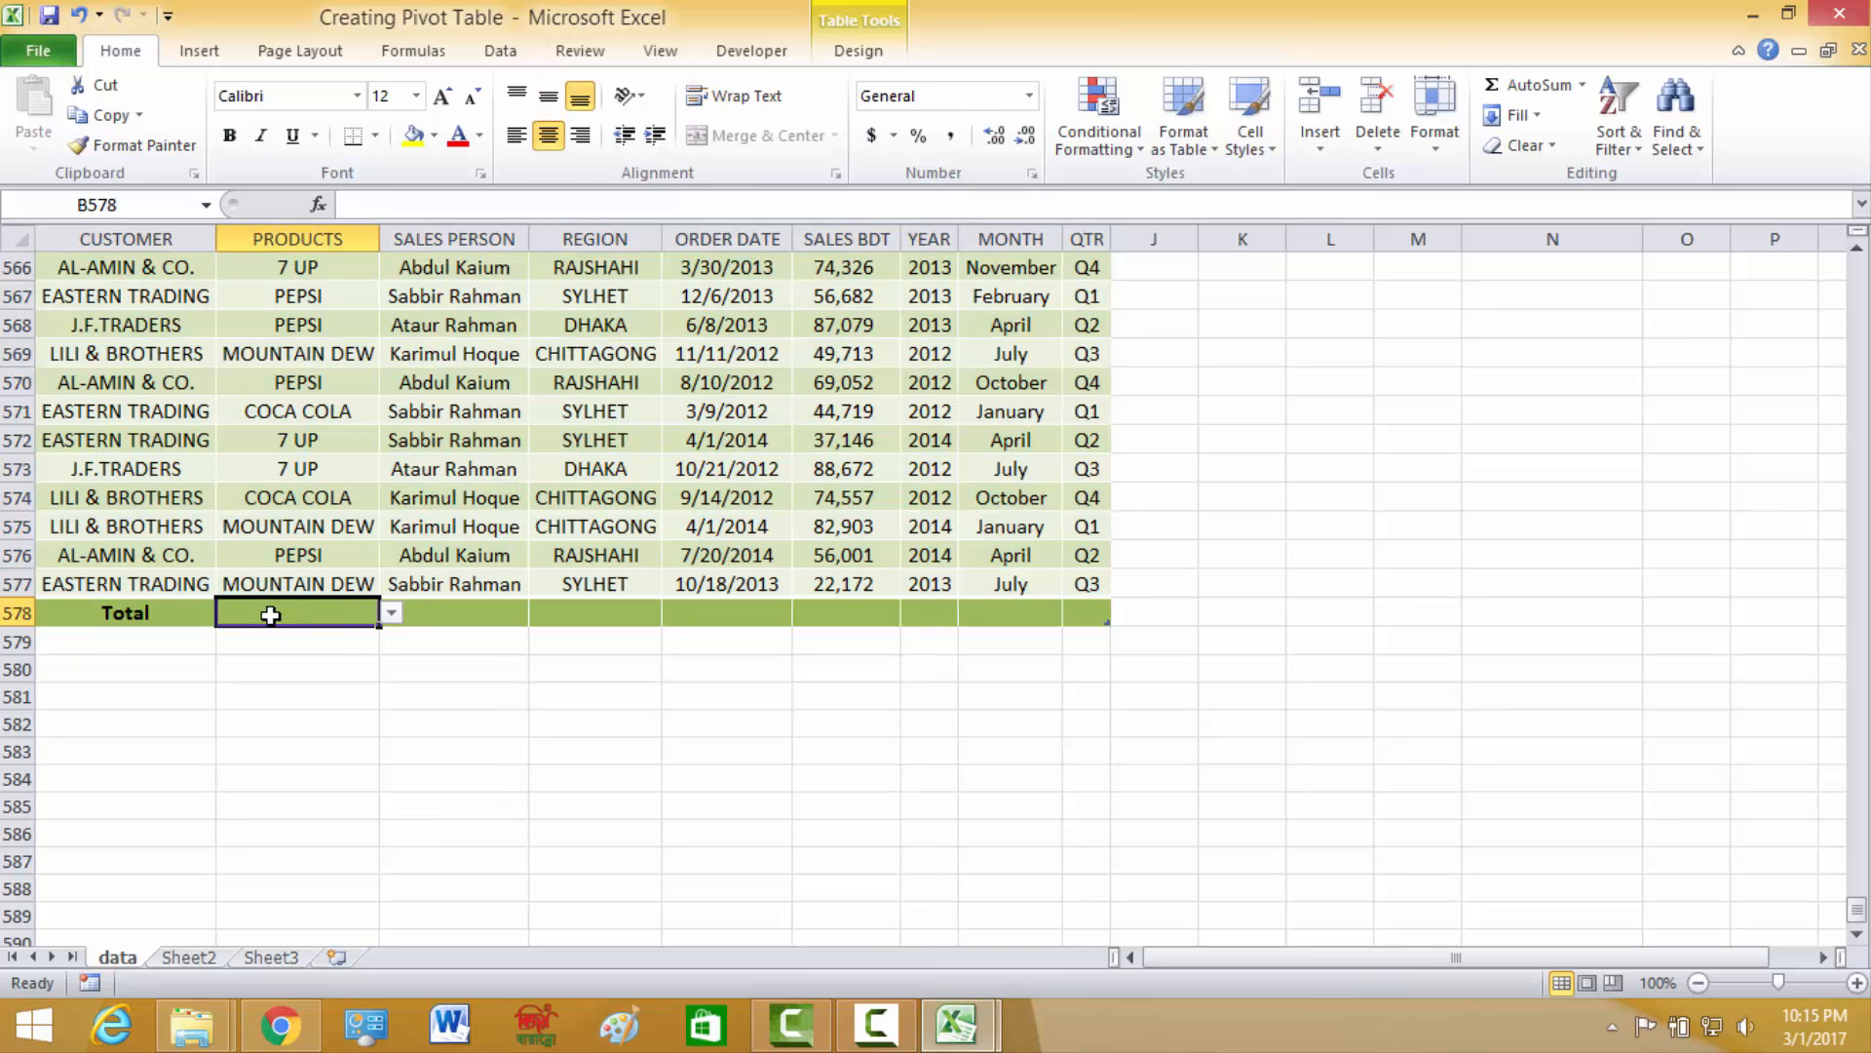
{"action": "left_click", "coordinate": [391, 614]}
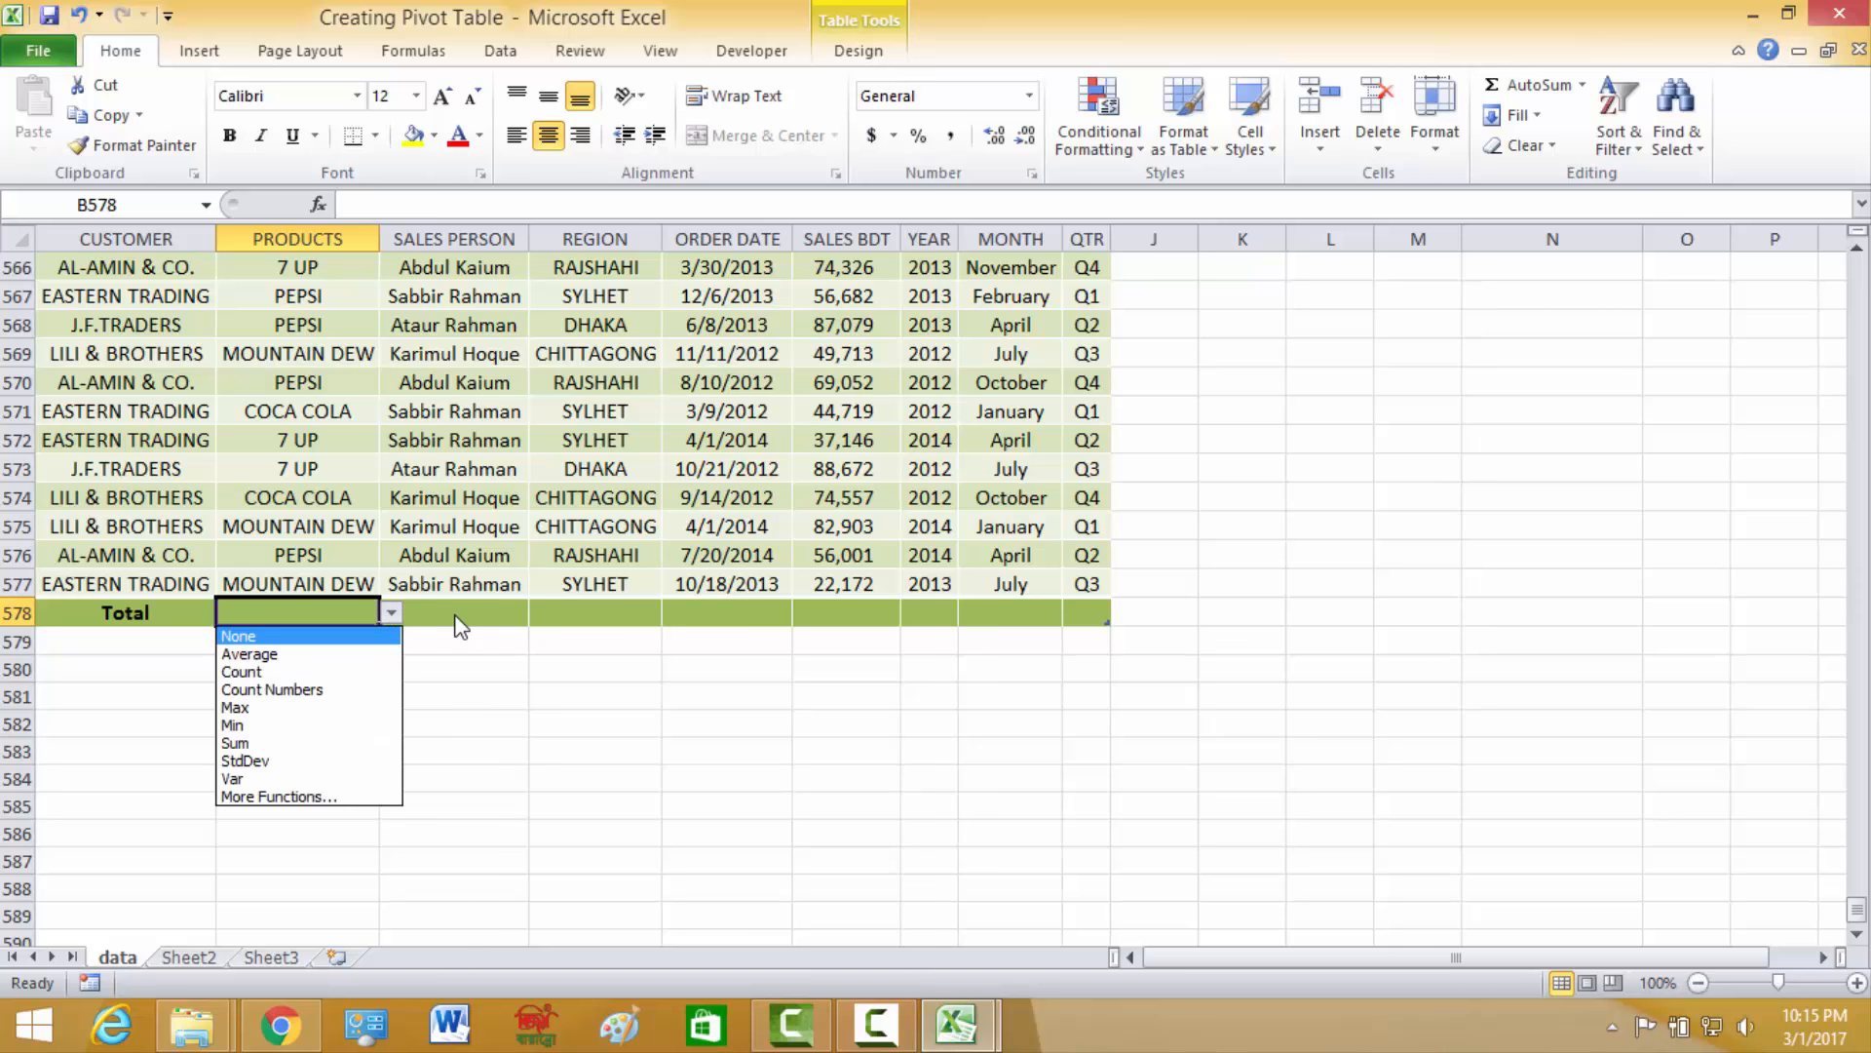
{"action": "left_click", "coordinate": [399, 633]}
{"action": "left_click", "coordinate": [185, 612]}
{"action": "left_click", "coordinate": [228, 614]}
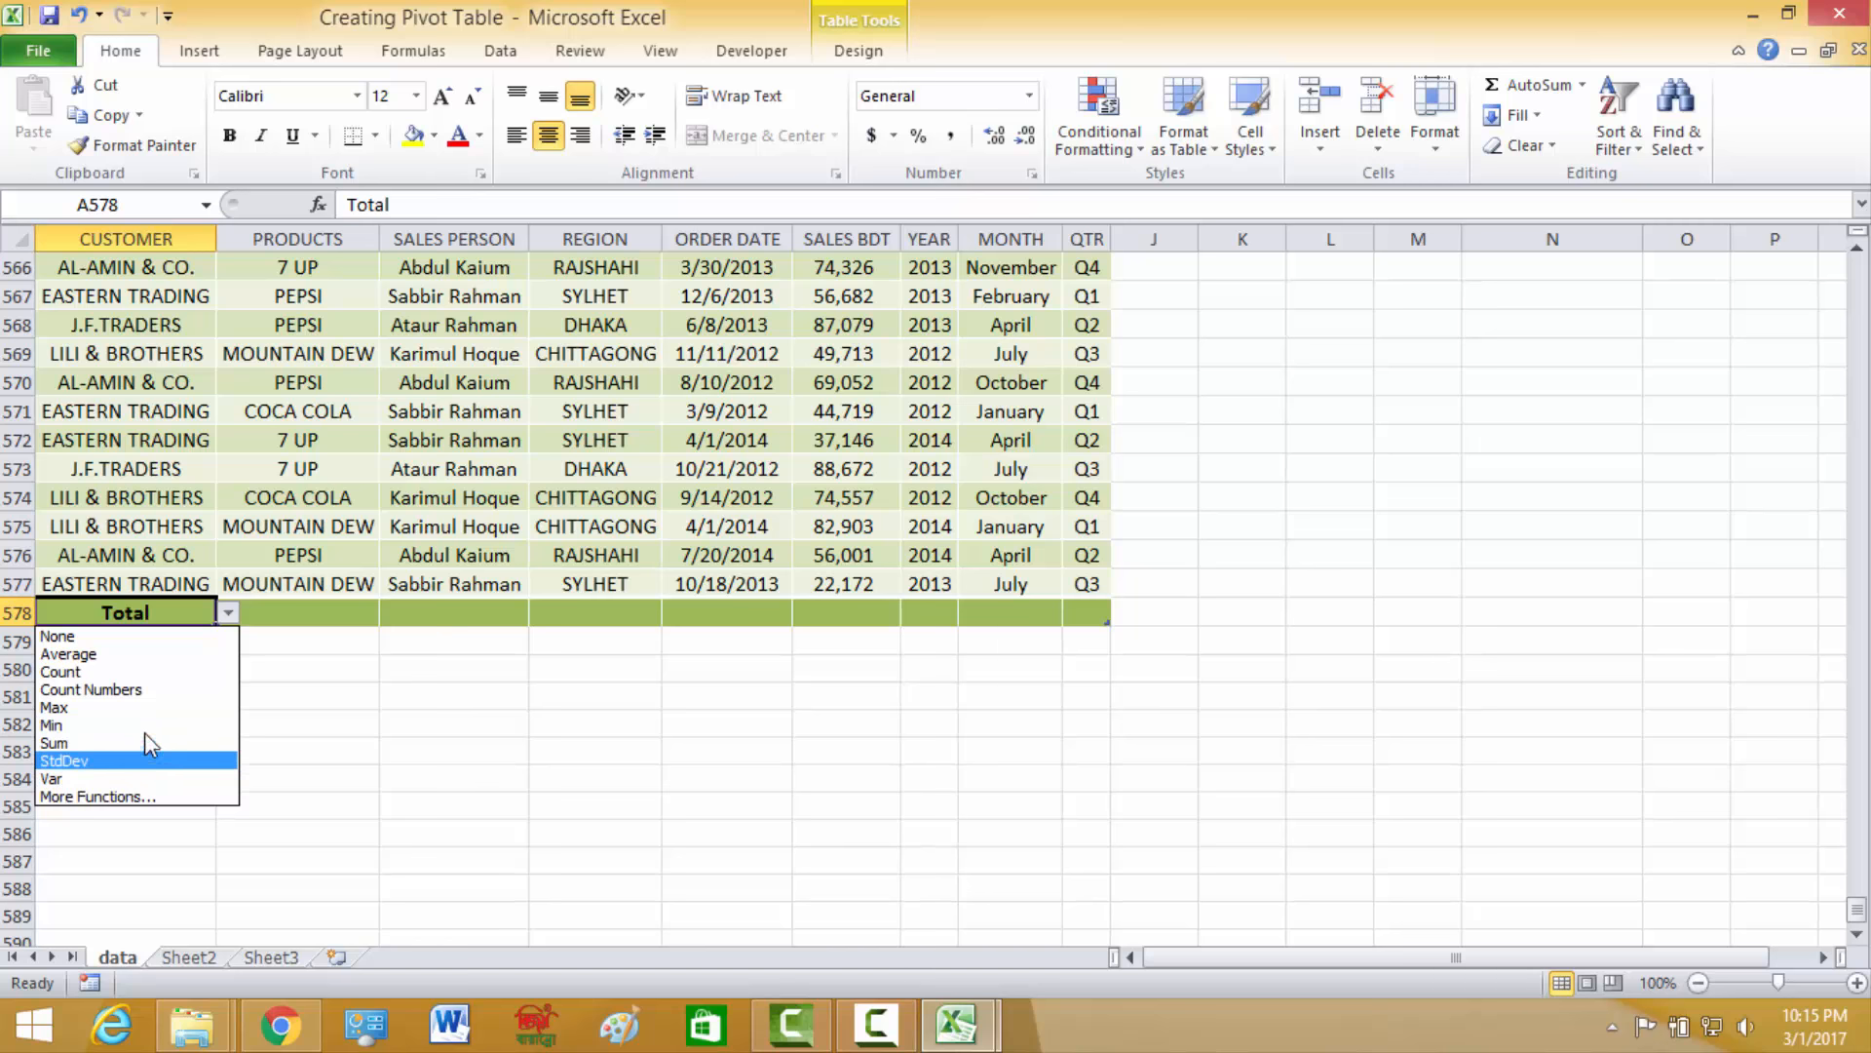
{"action": "left_click", "coordinate": [283, 632]}
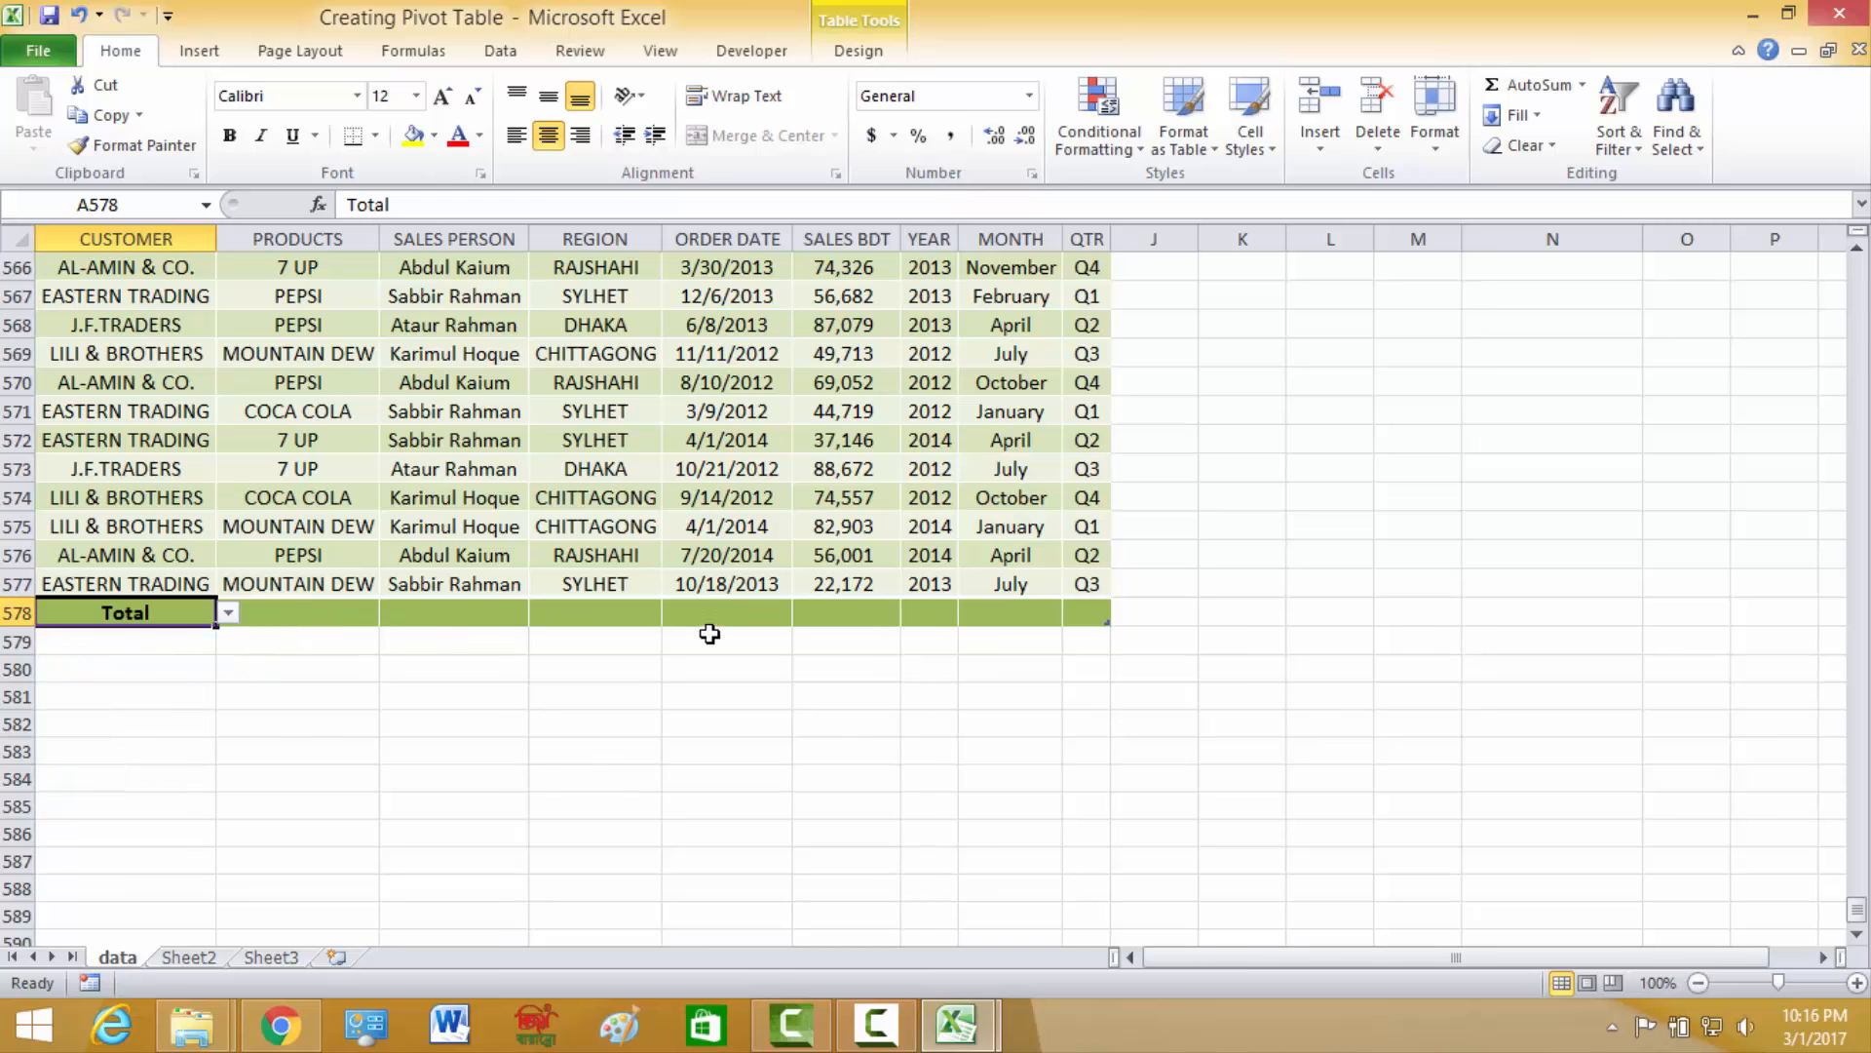
Summarize the SALES BDT column with Average in the total row.
{"action": "left_click", "coordinate": [775, 614]}
{"action": "left_click", "coordinate": [848, 614]}
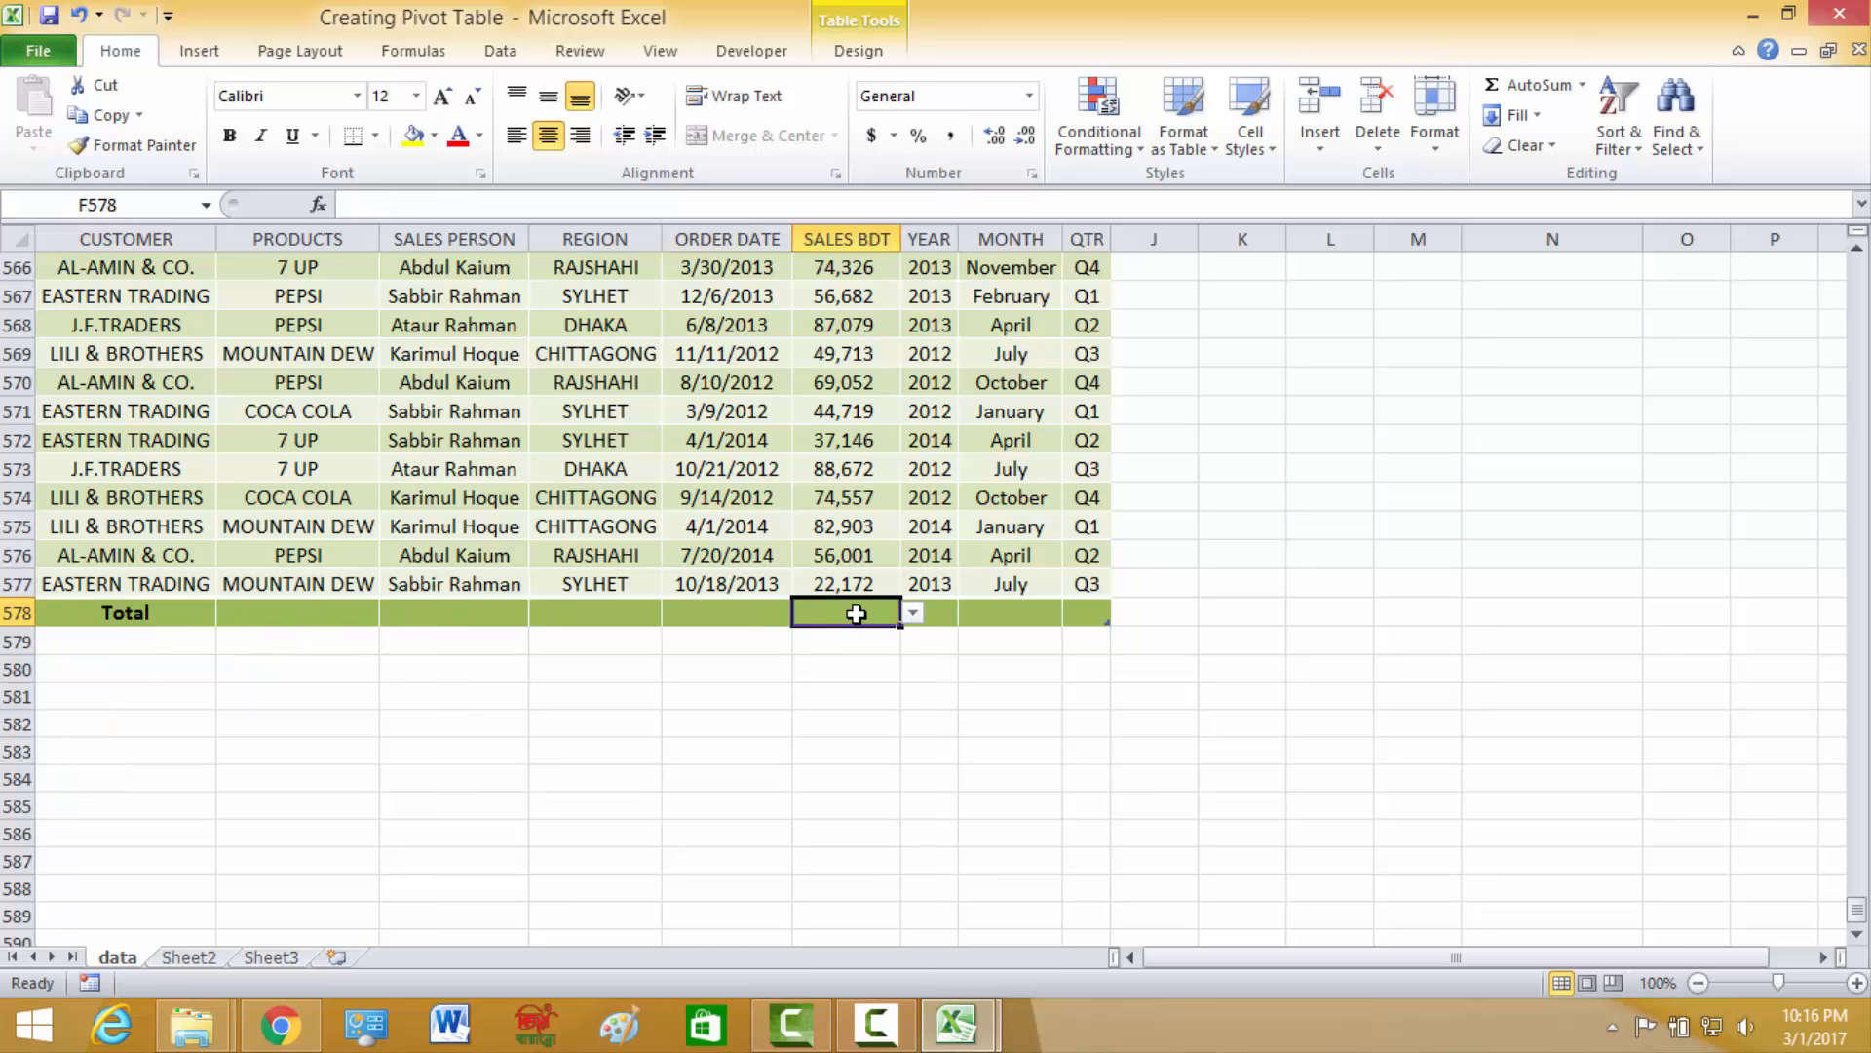
{"action": "left_click", "coordinate": [913, 612]}
{"action": "left_click", "coordinate": [834, 657]}
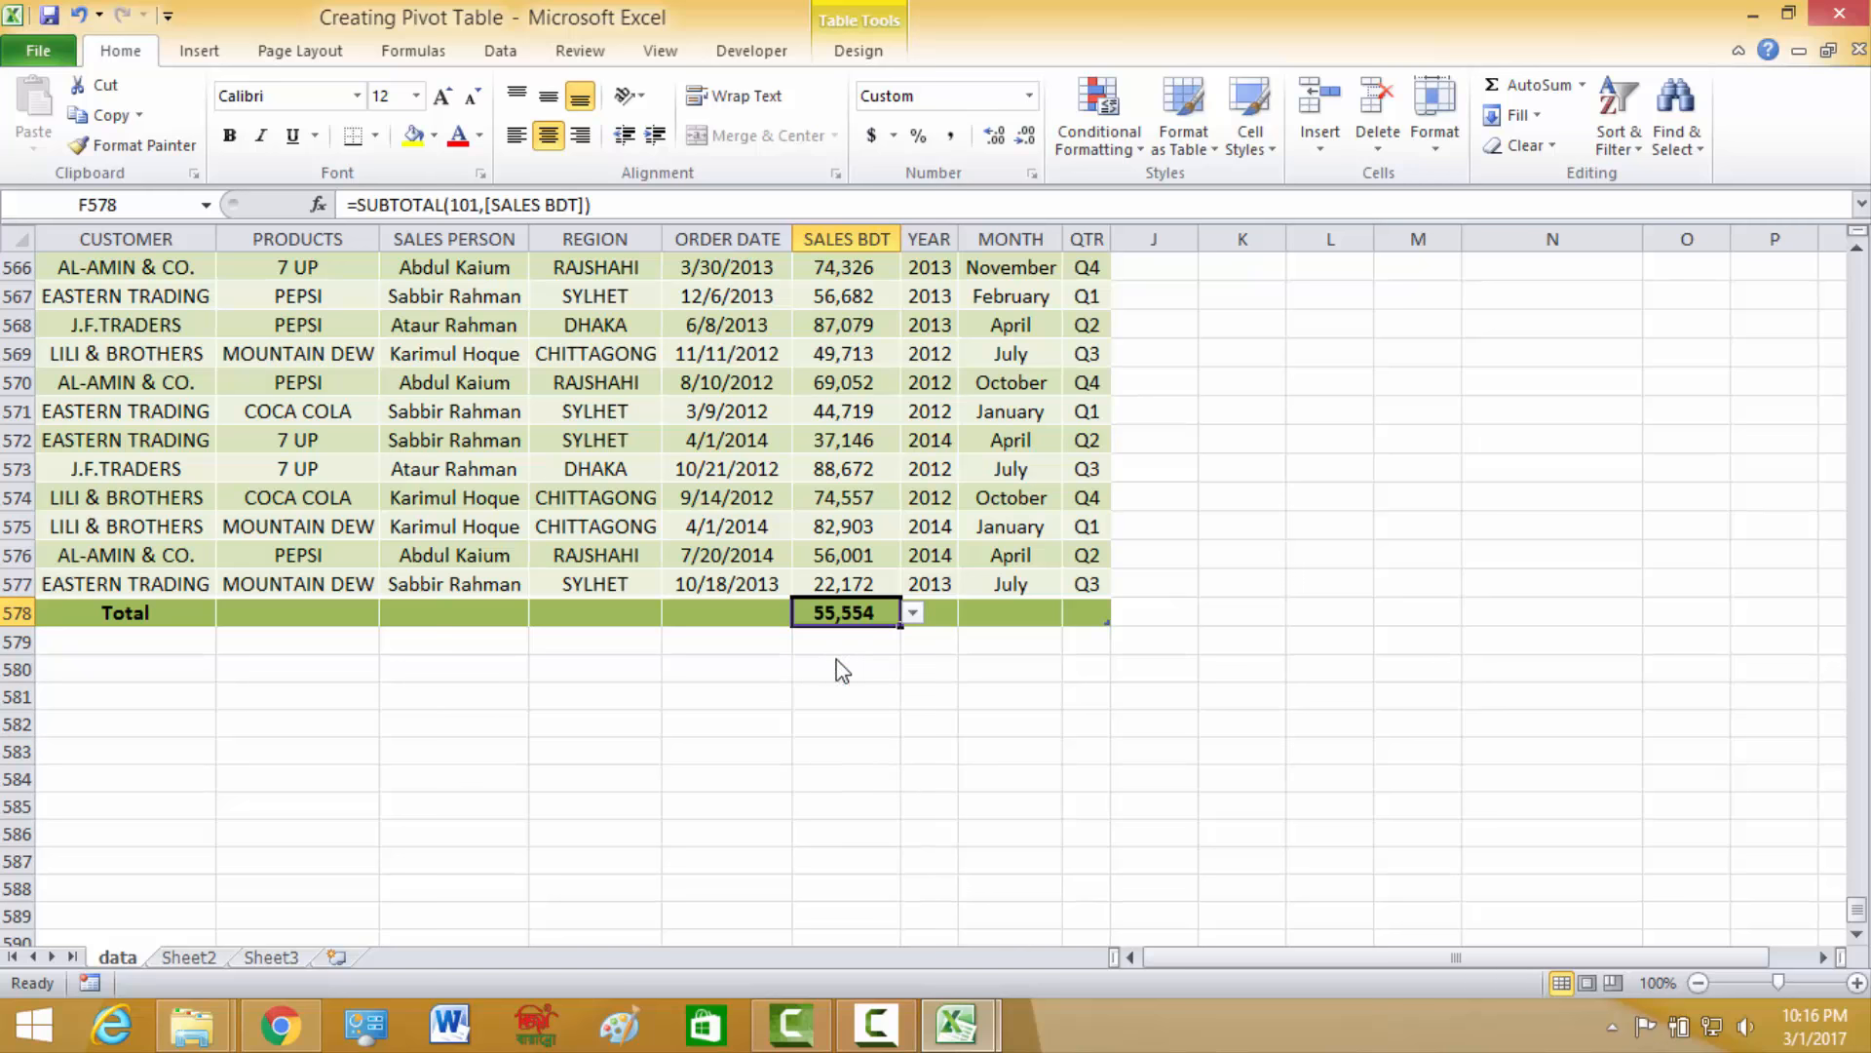
Change the SALES BDT calculation in the total row to Max.
{"action": "left_click", "coordinate": [913, 612]}
{"action": "key", "text": "Escape"}
{"action": "left_click", "coordinate": [635, 614]}
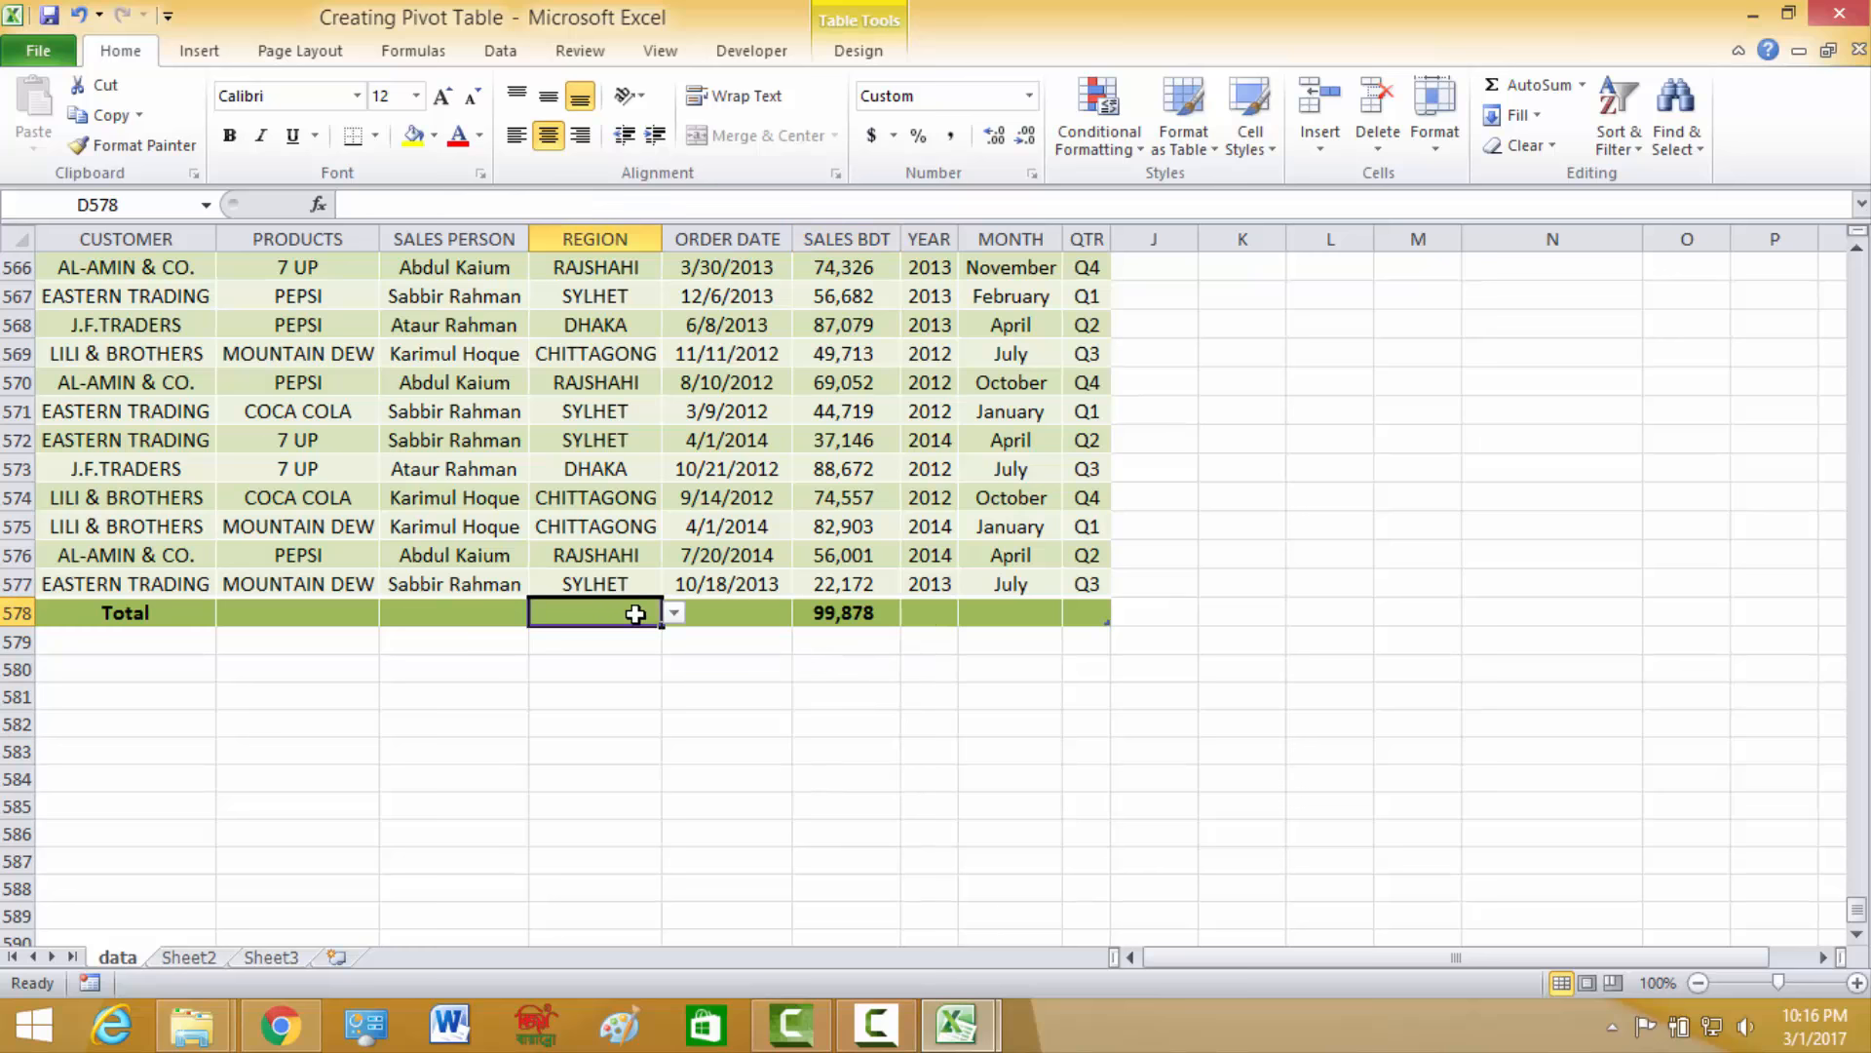
{"action": "key", "text": "ctrl+a"}
{"action": "left_click", "coordinate": [1087, 612]}
{"action": "left_click", "coordinate": [1085, 585]}
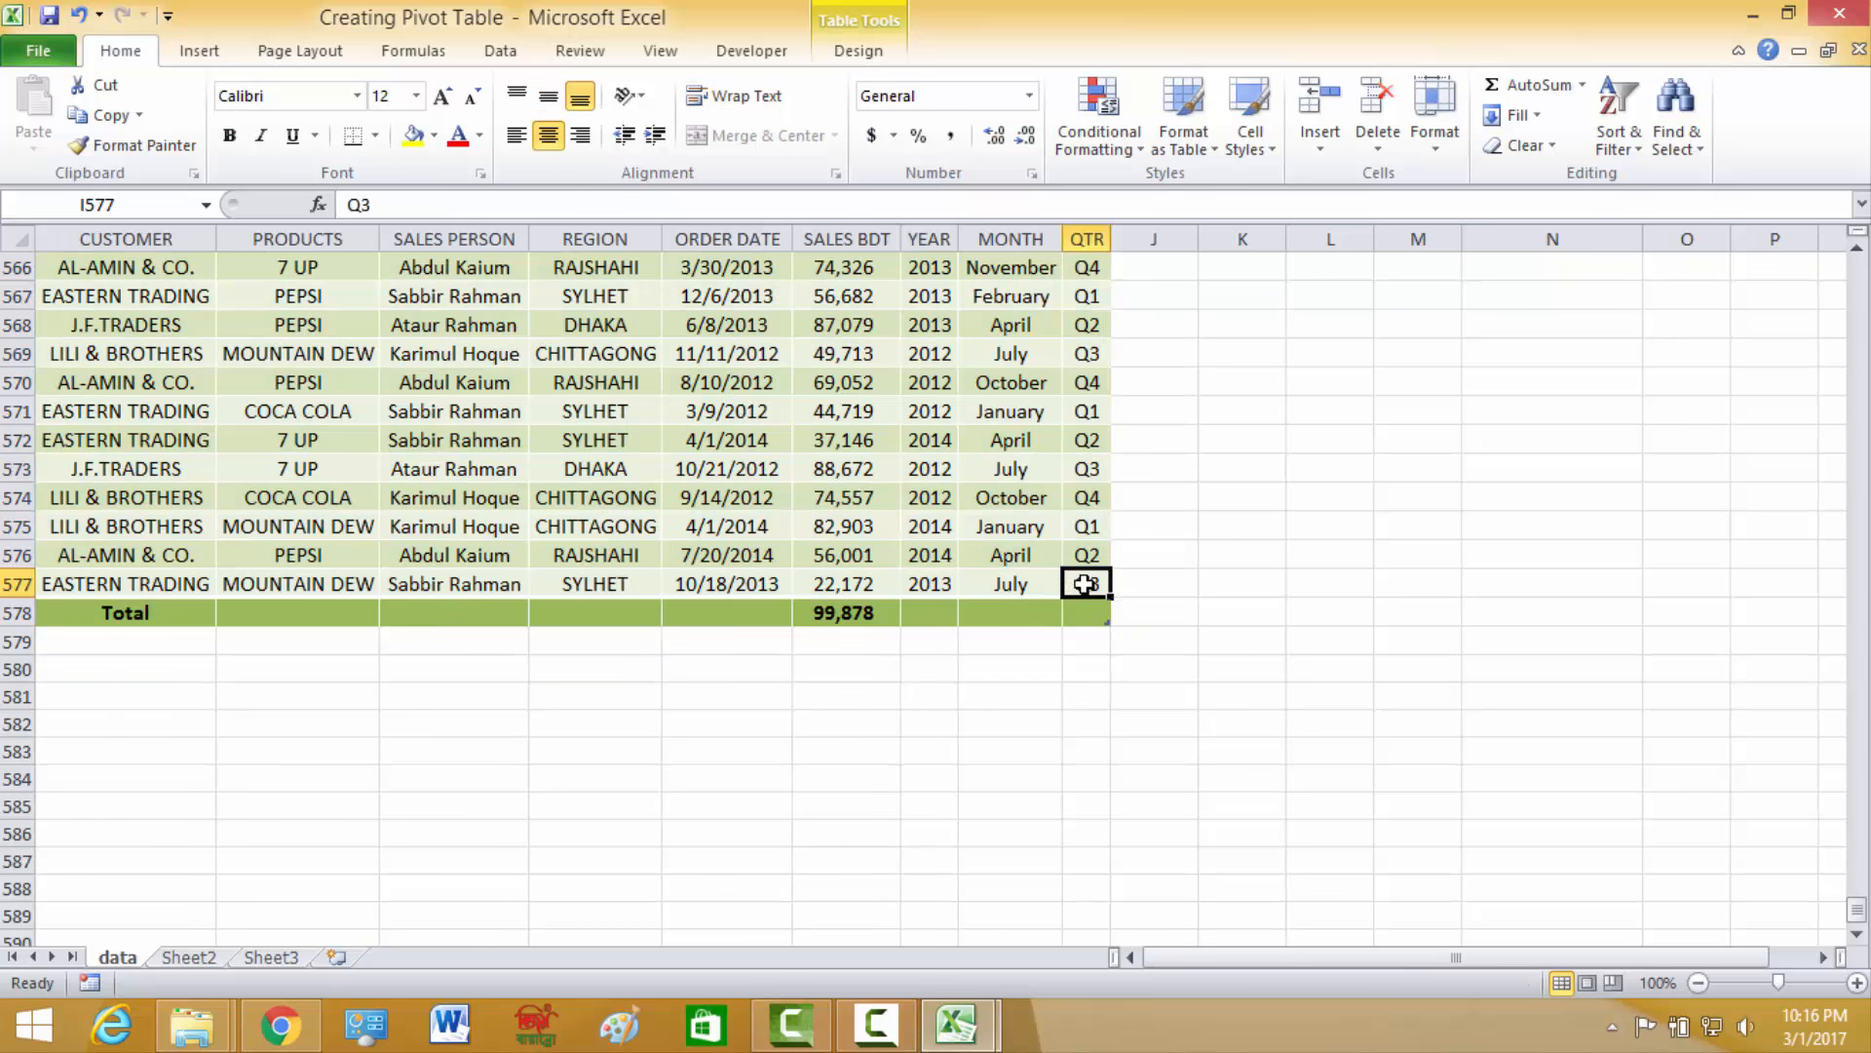
Start creating a PivotTable from header cell A1 and check the rows covered by the source range Table1.
{"action": "left_click_drag", "start_coordinate": [1856, 911], "coordinate": [1852, 275]}
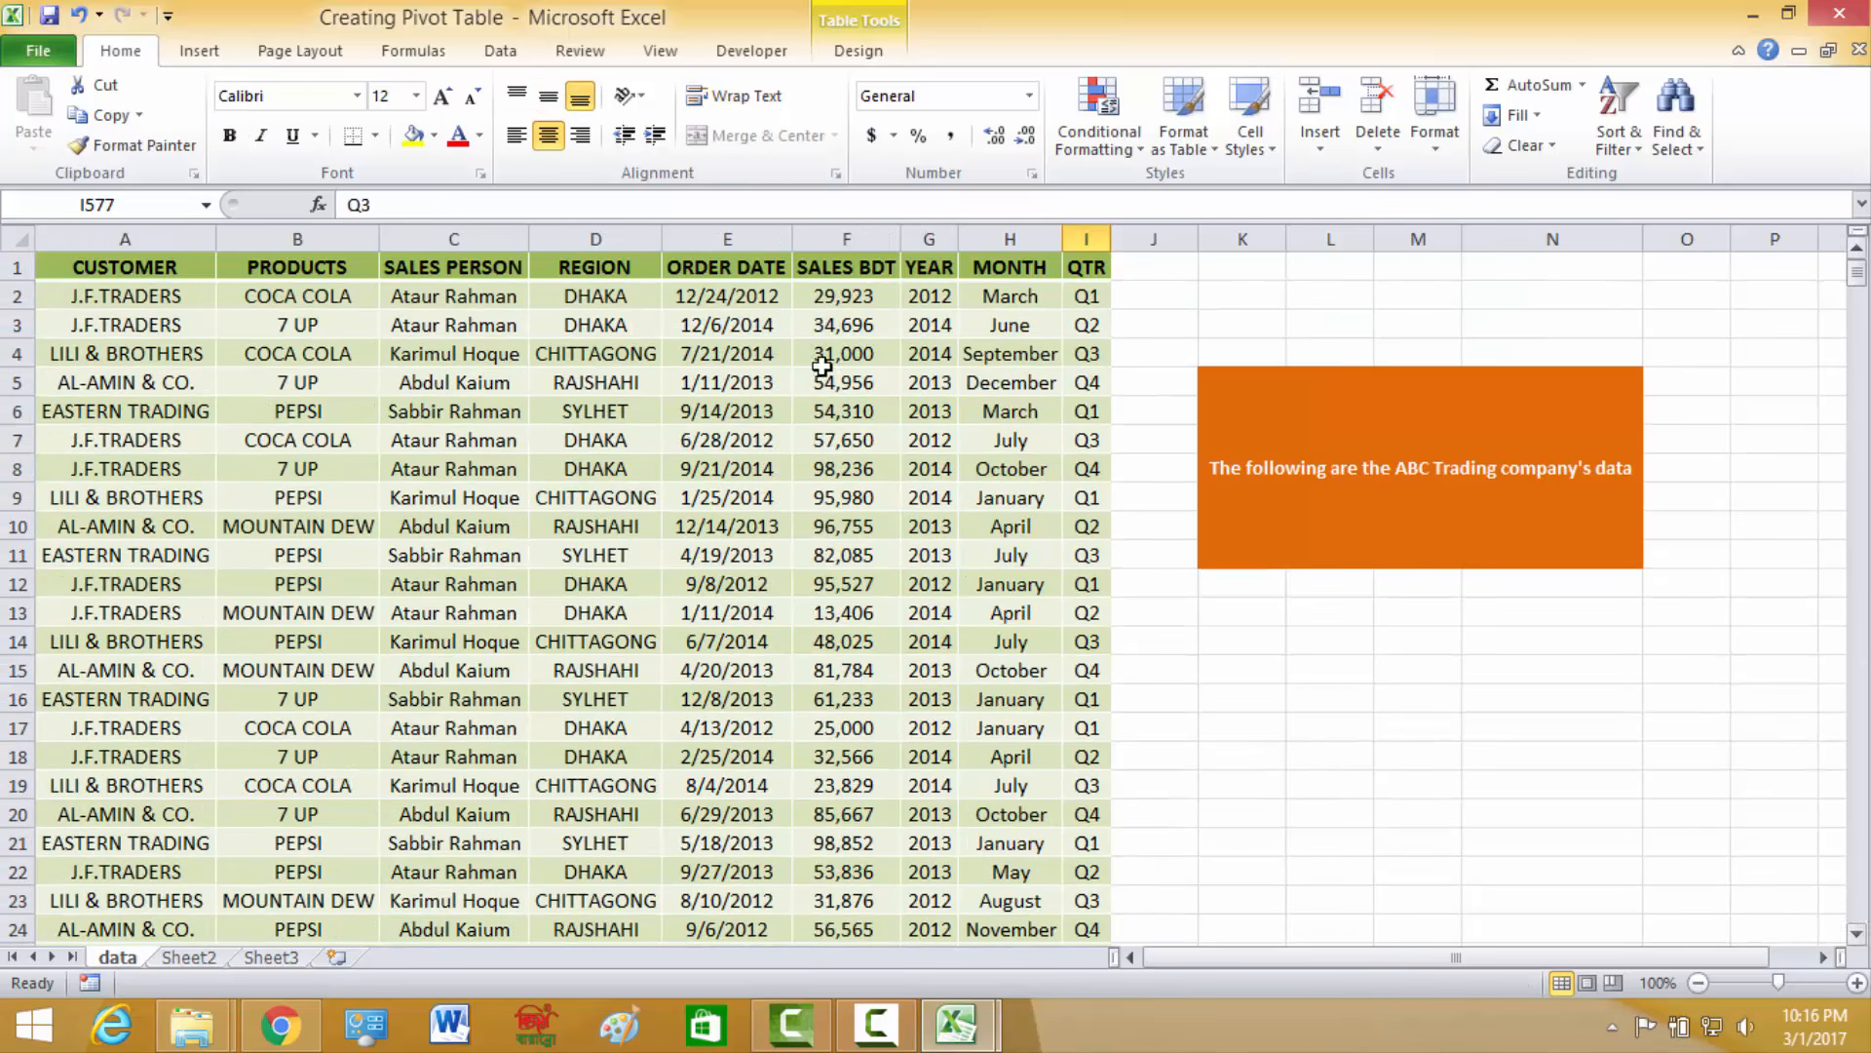
{"action": "left_click", "coordinate": [147, 269]}
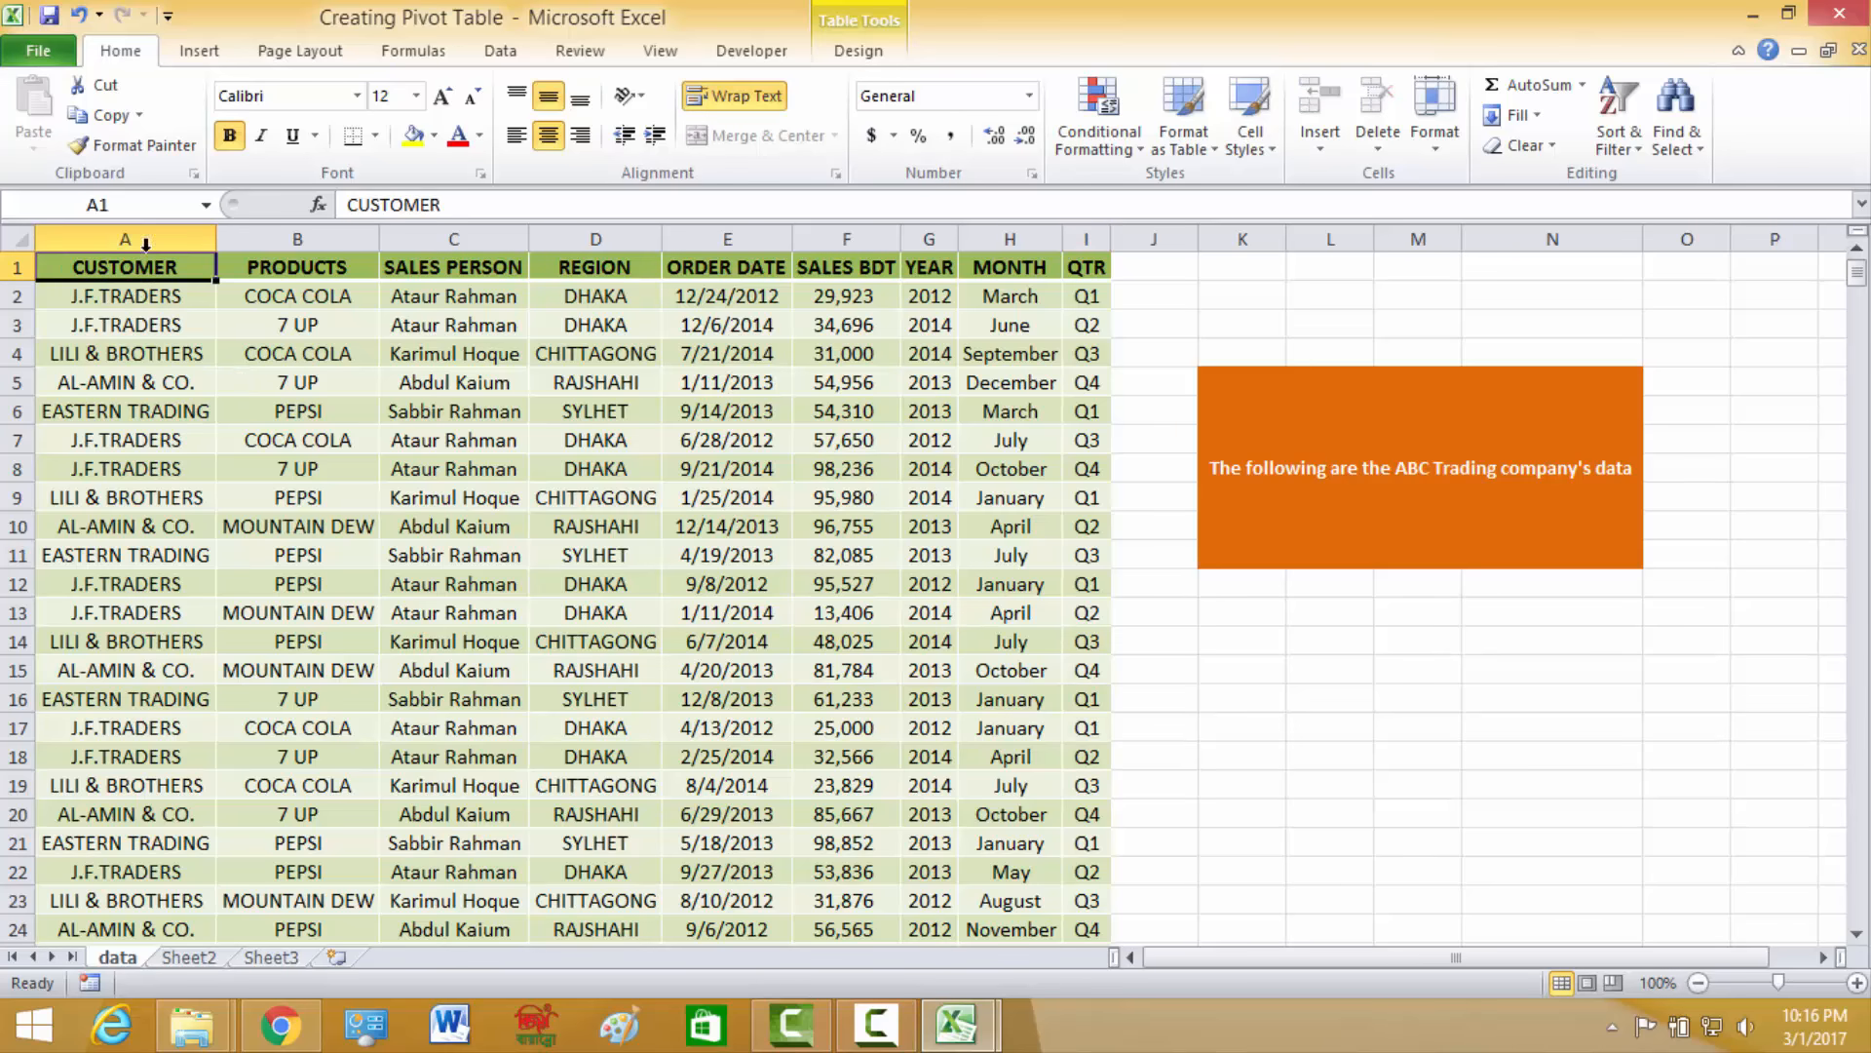
{"action": "left_click", "coordinate": [198, 59]}
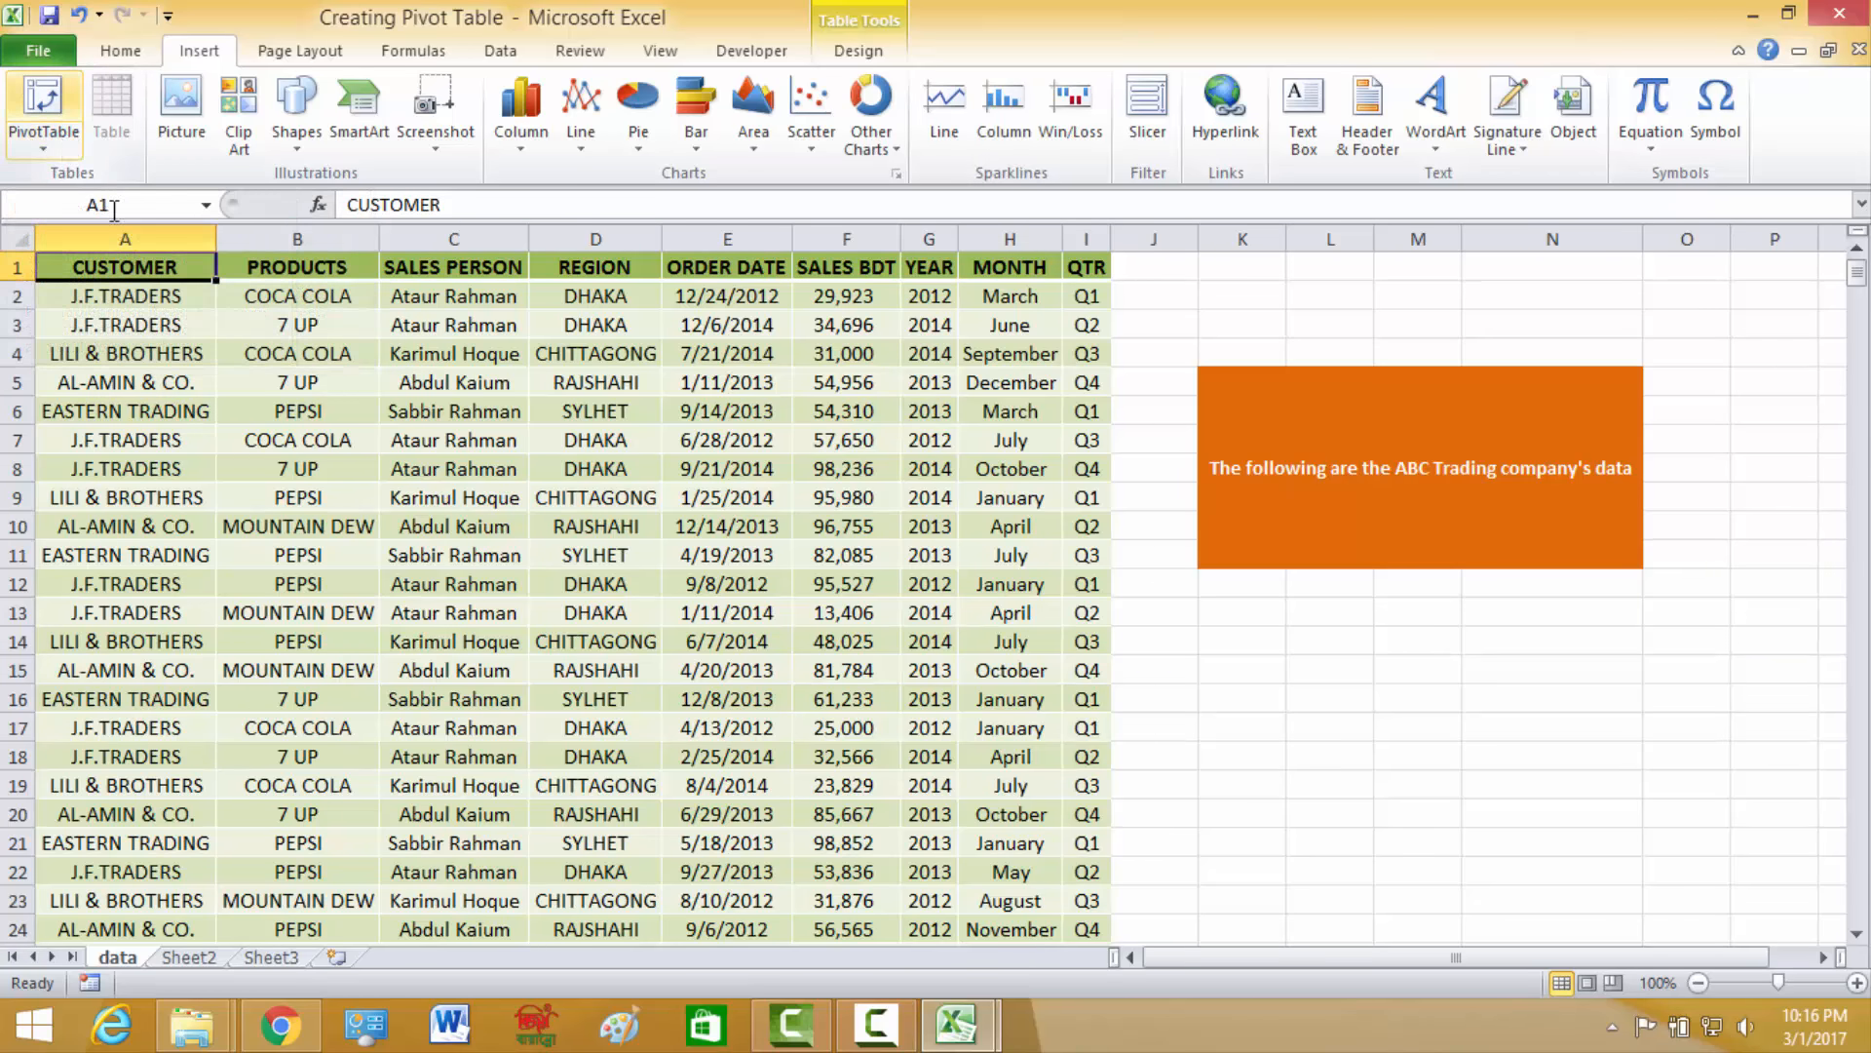
{"action": "left_click", "coordinate": [151, 294]}
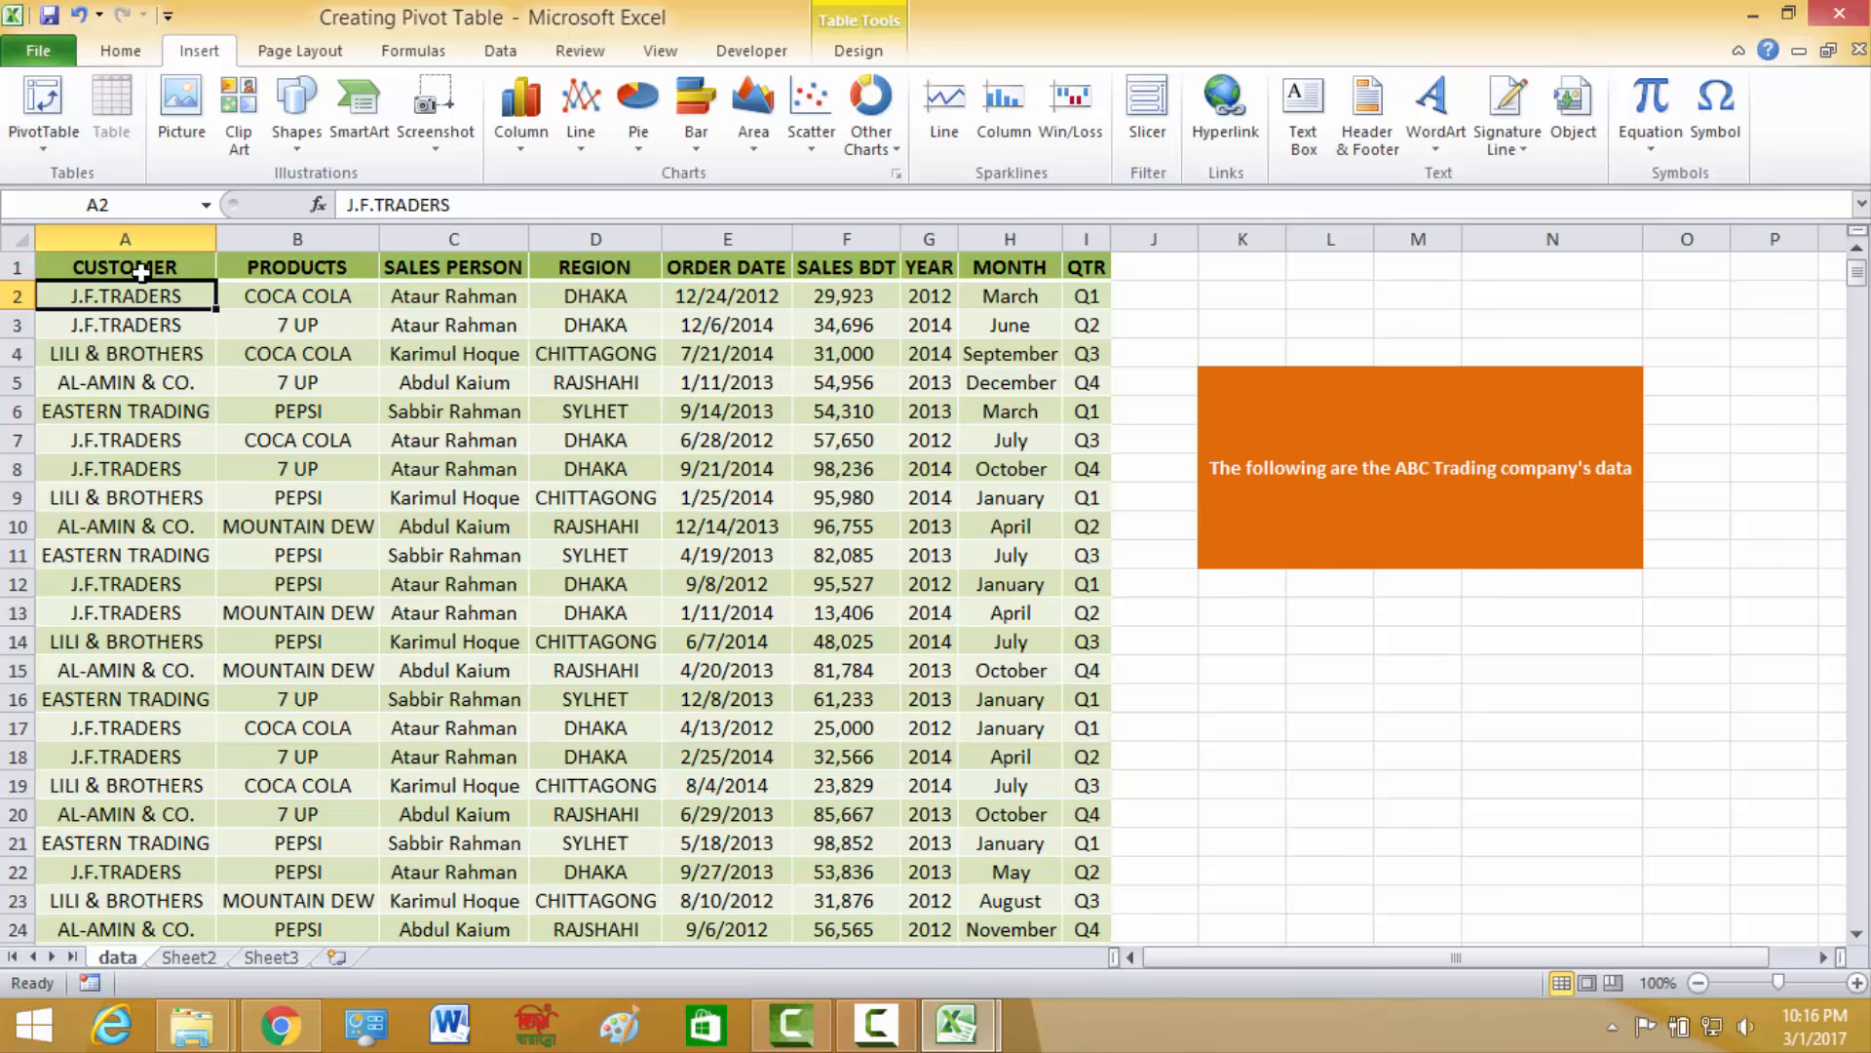
{"action": "left_click", "coordinate": [141, 271]}
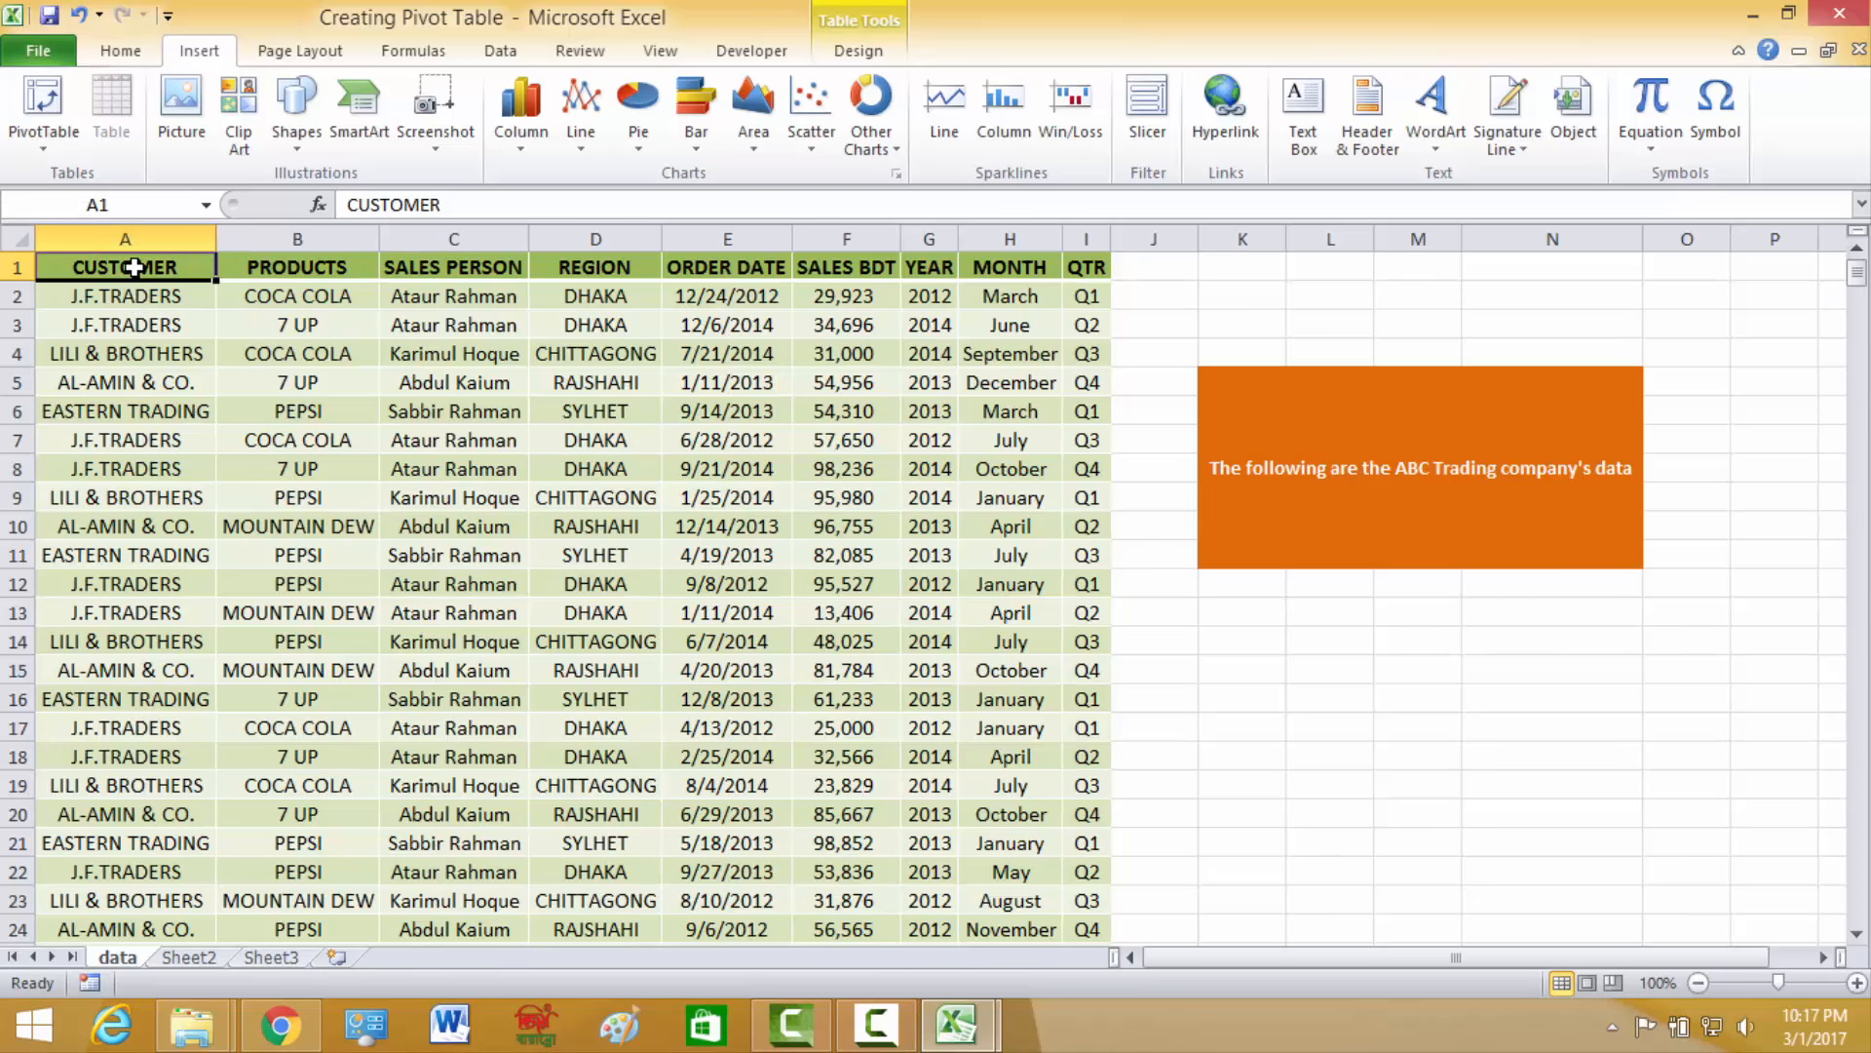
{"action": "left_click", "coordinate": [109, 304]}
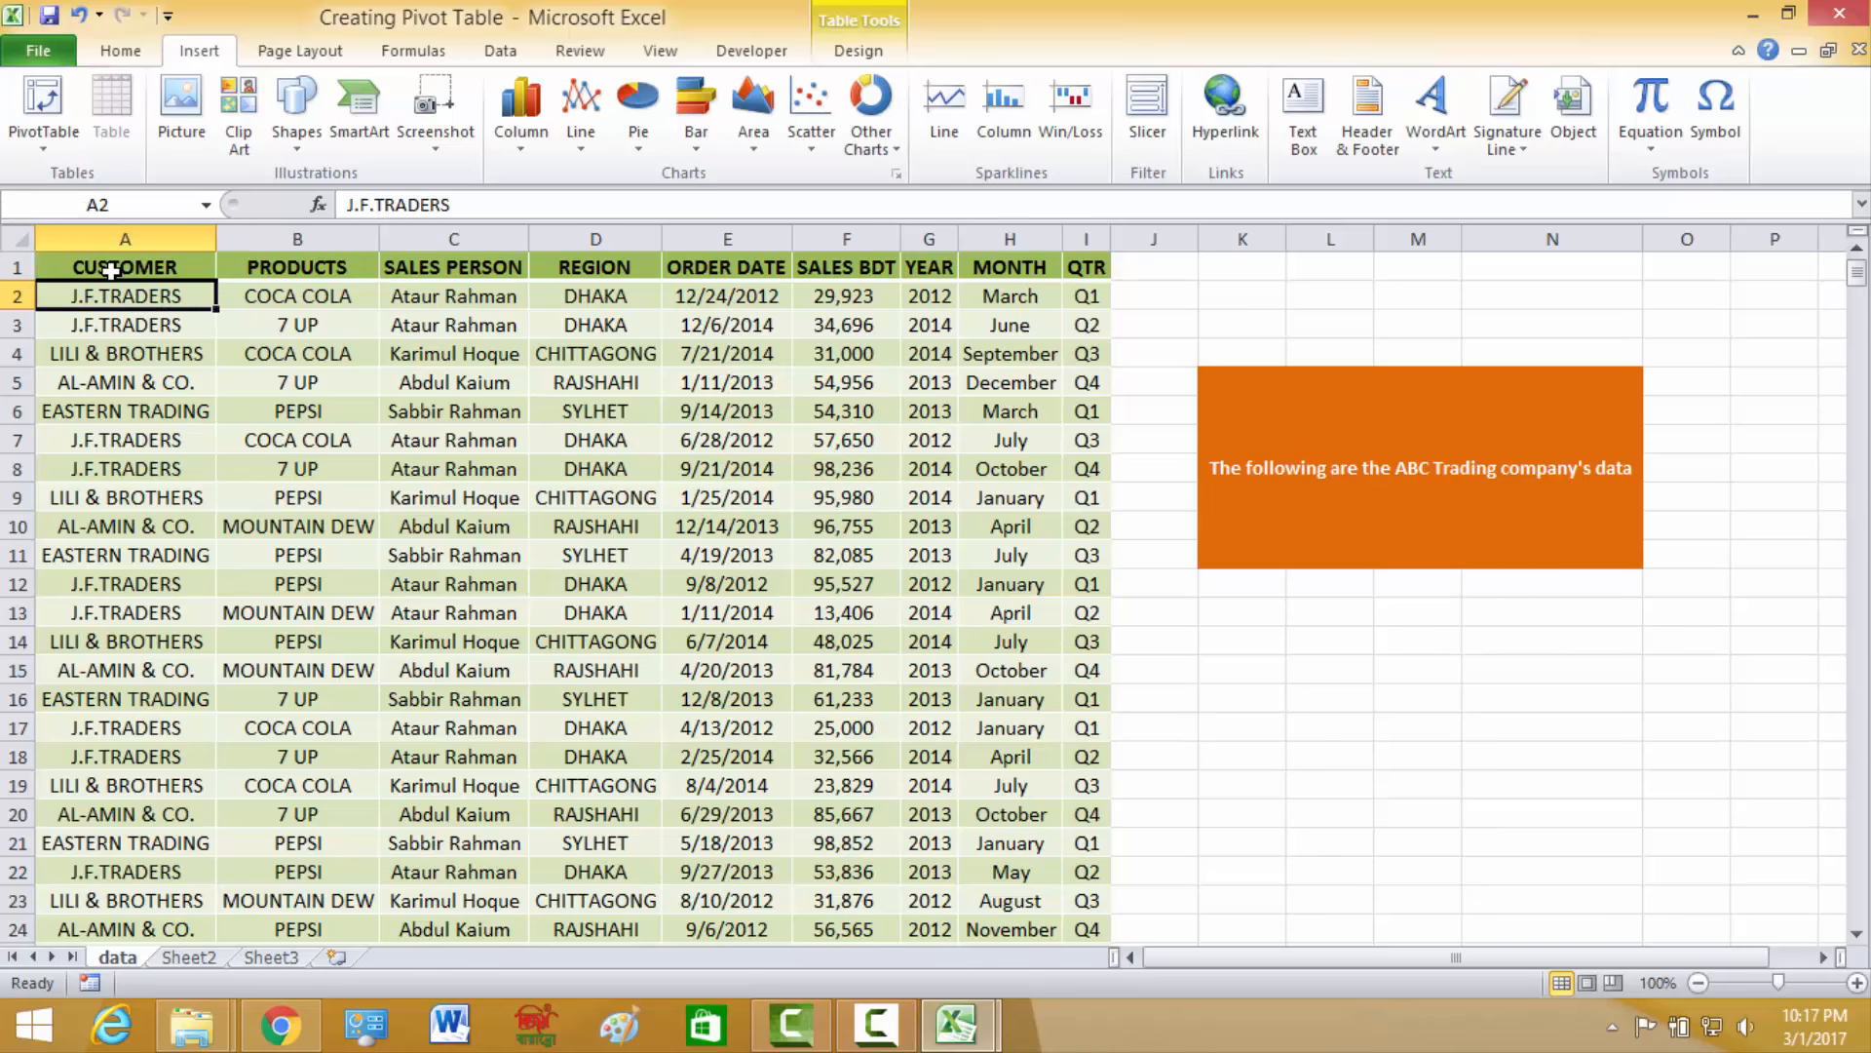
{"action": "left_click", "coordinate": [111, 269]}
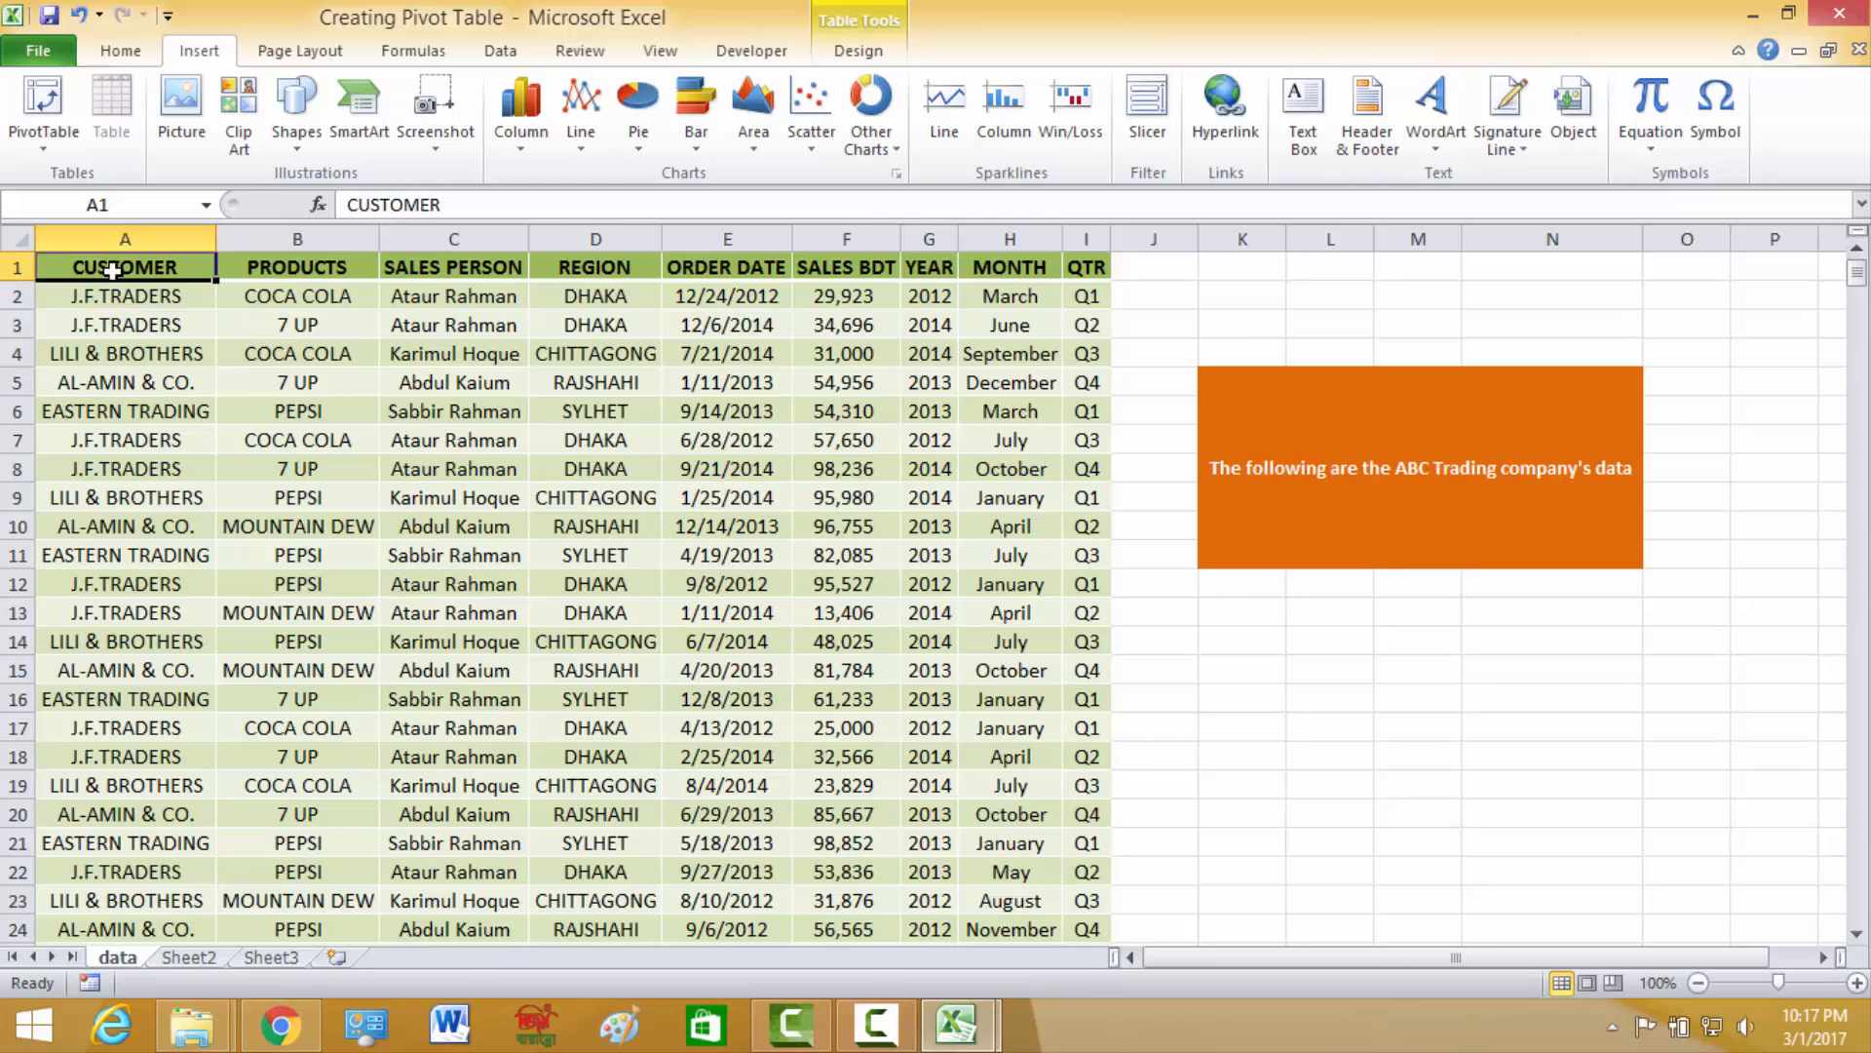
{"action": "left_click", "coordinate": [44, 108]}
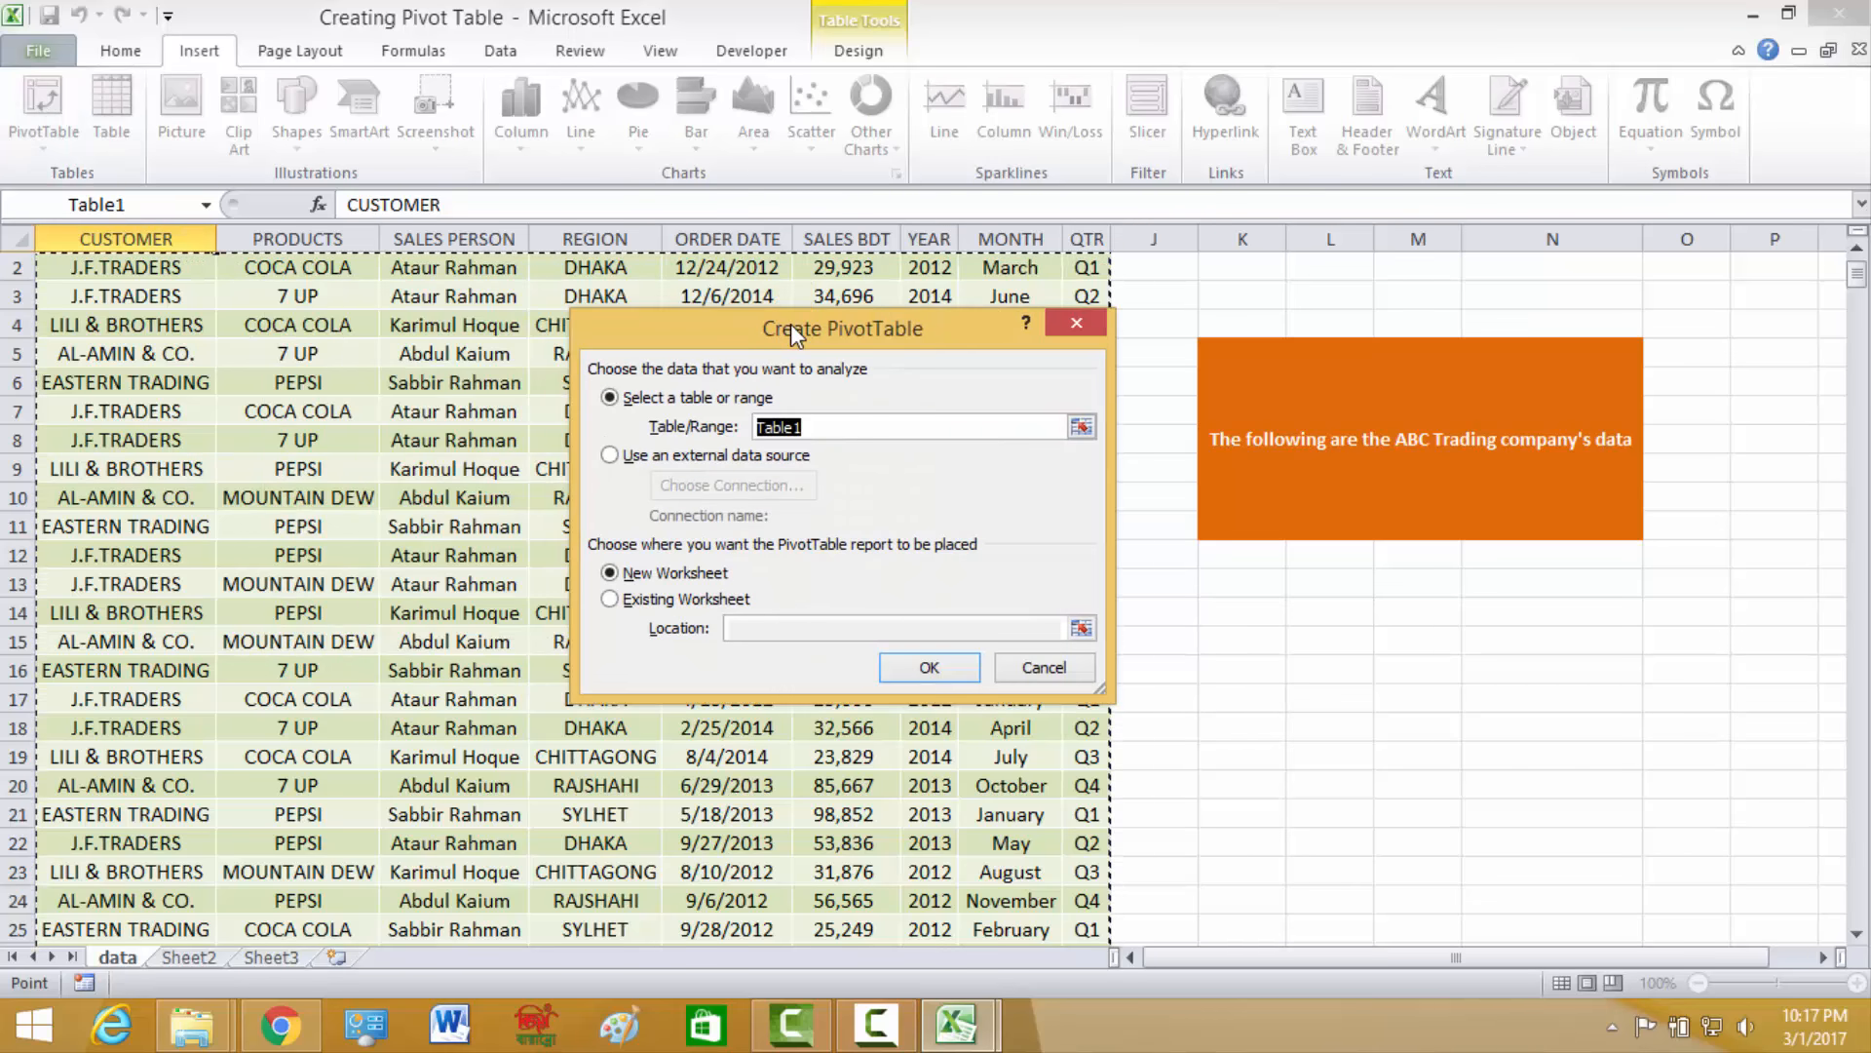
{"action": "scroll", "coordinate": [229, 475], "scroll_direction": "up", "scroll_amount": 1}
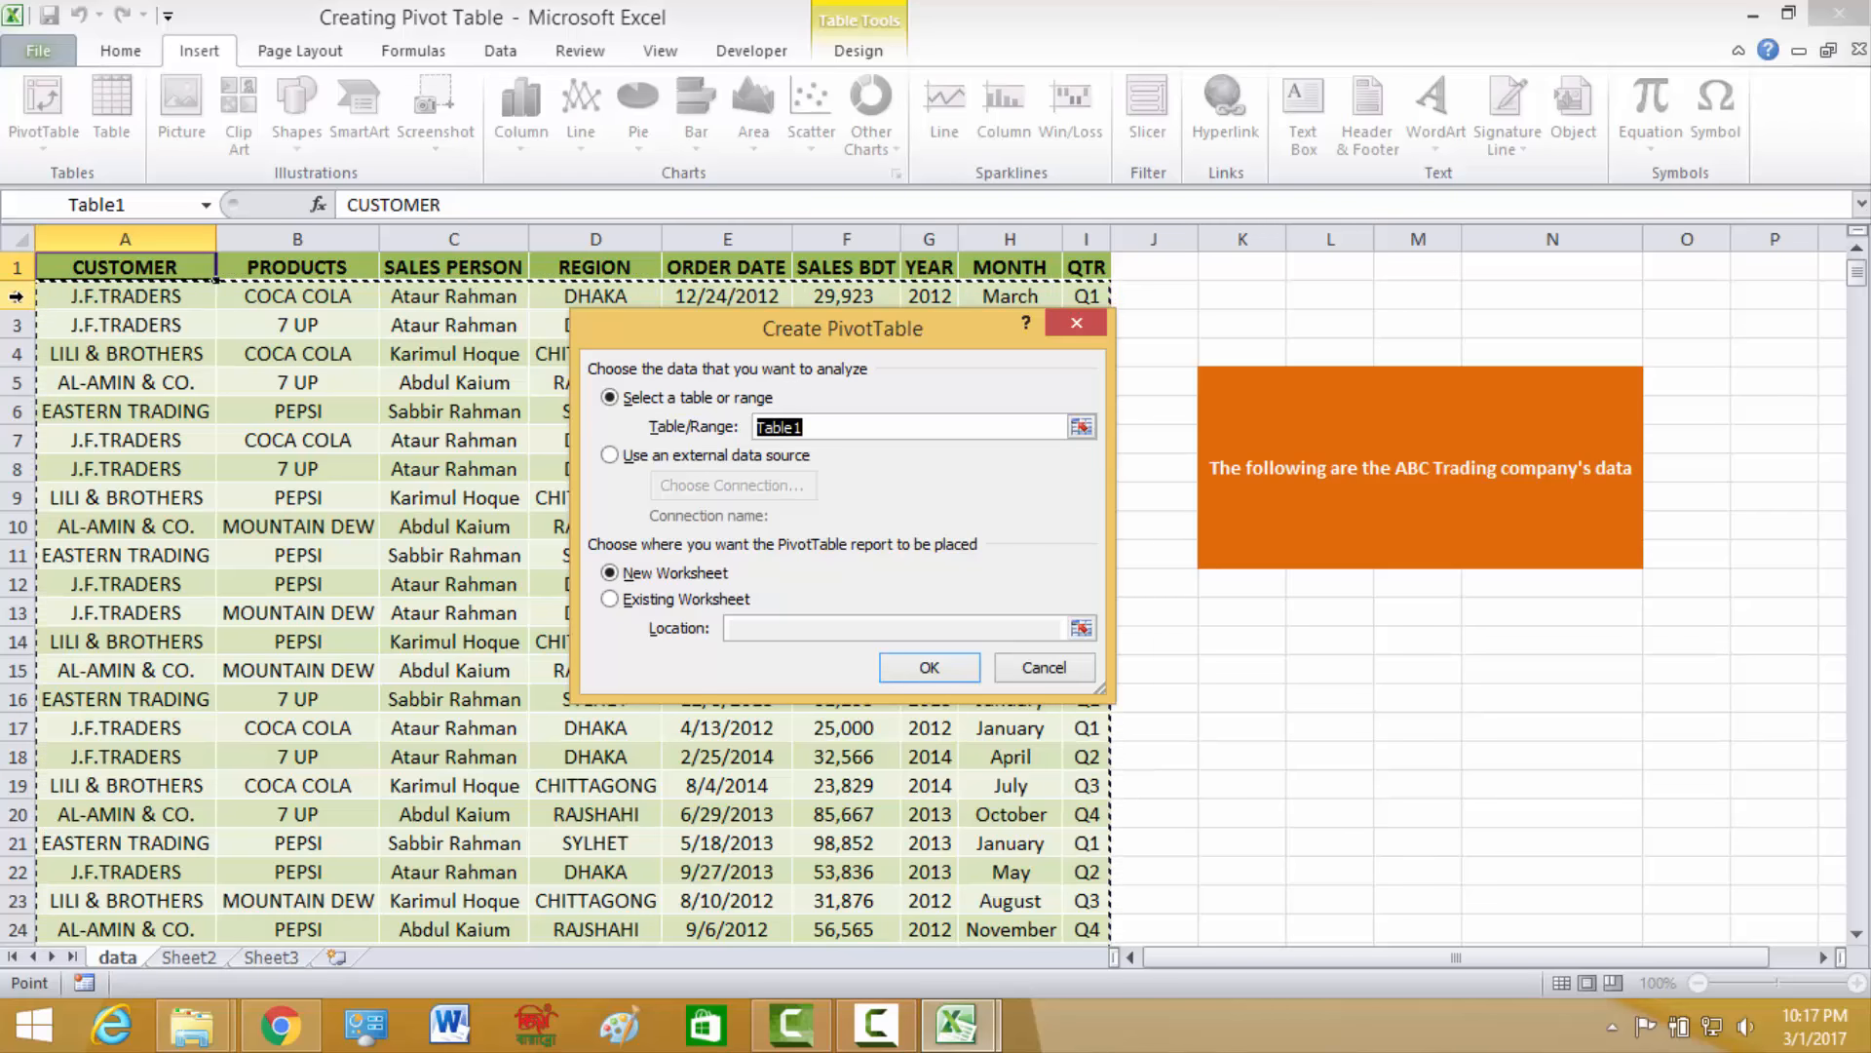
{"action": "scroll", "coordinate": [332, 480], "scroll_direction": "down", "scroll_amount": 20}
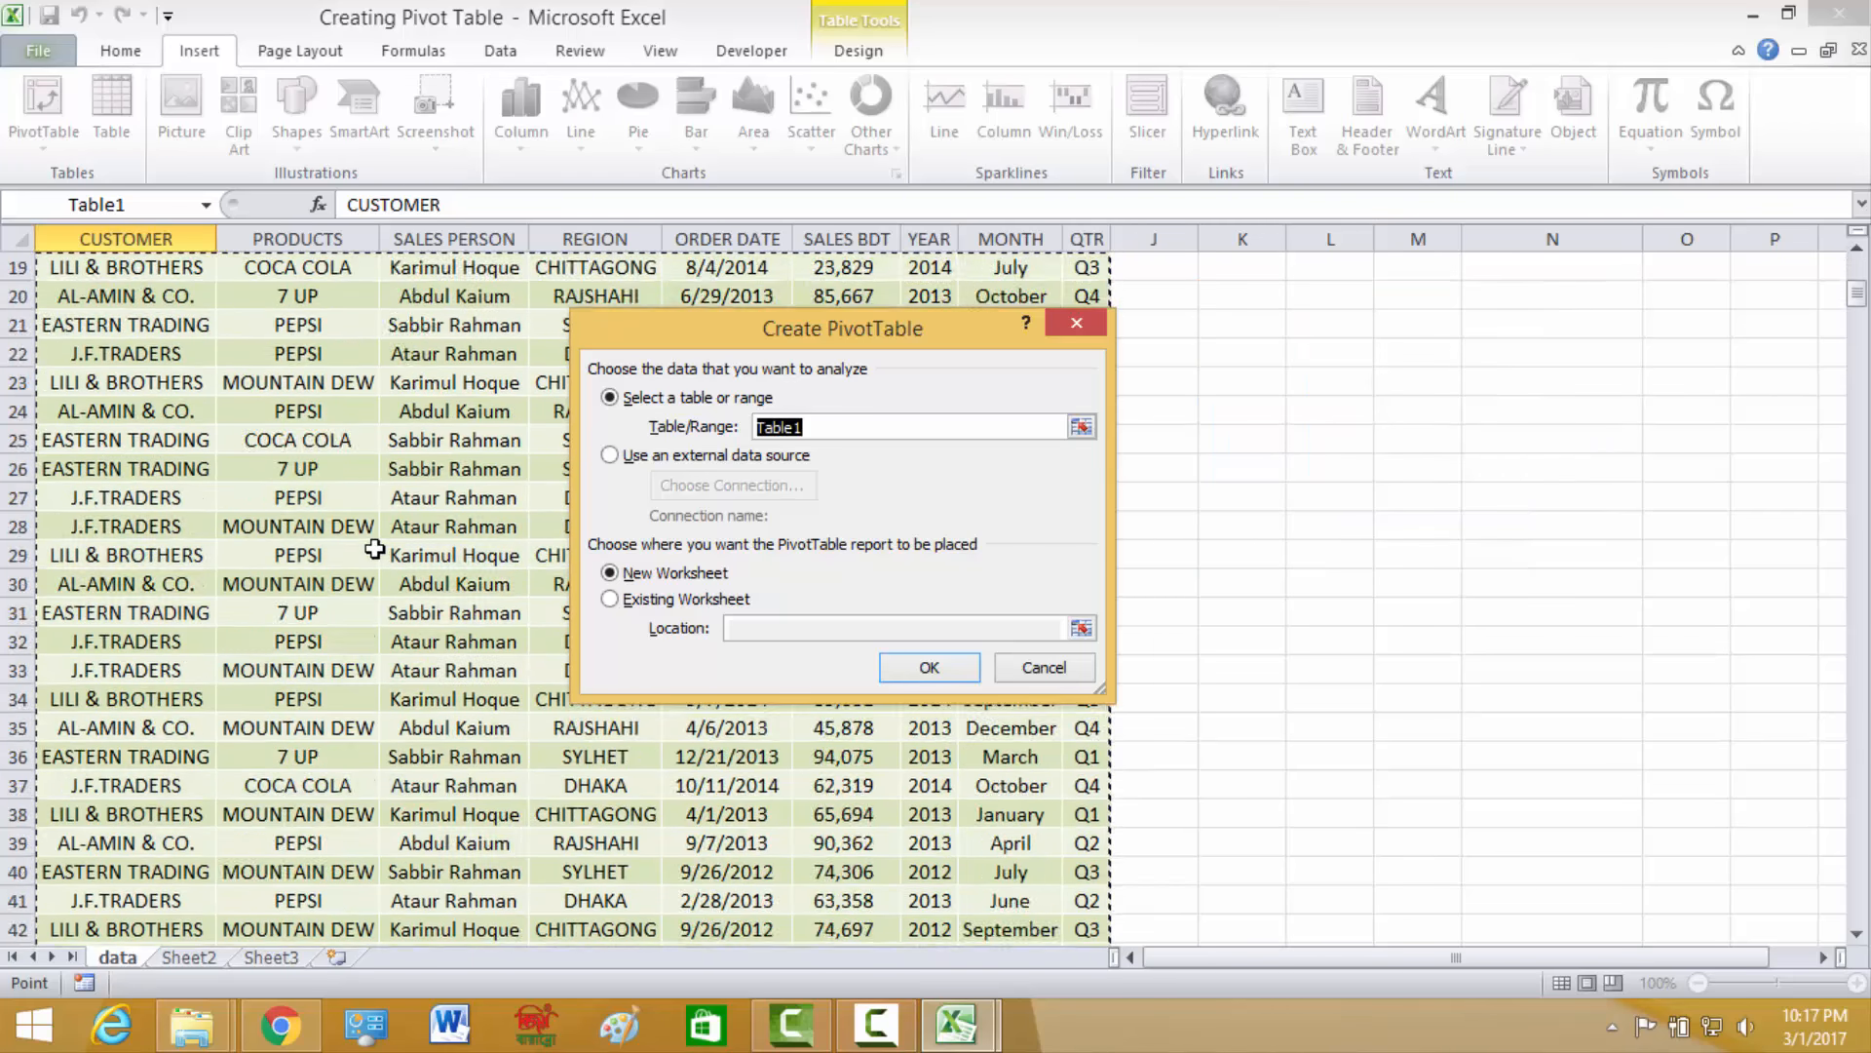
{"action": "scroll", "coordinate": [374, 549], "scroll_direction": "up", "scroll_amount": 20}
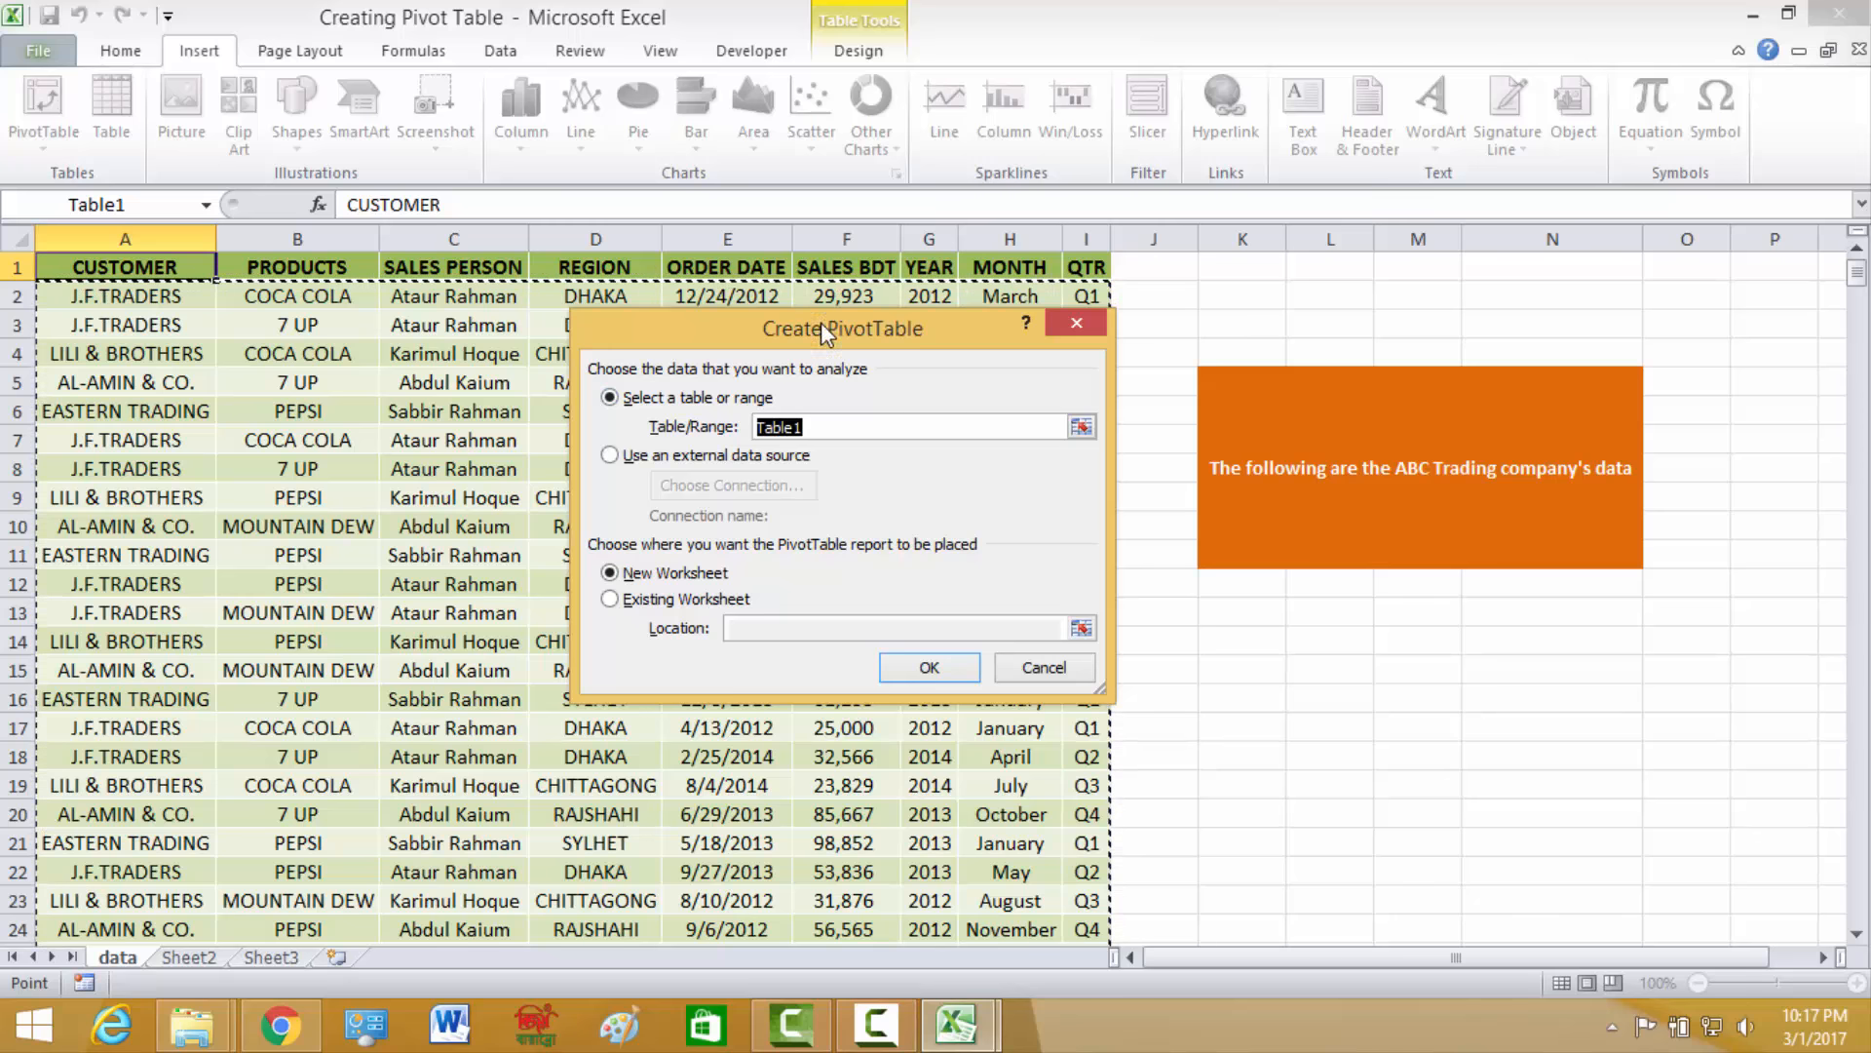
Select the whole sales table, from the CUSTOMER header to the end of the total row, as the PivotTable's source range Table1.
{"action": "left_click_drag", "start_coordinate": [821, 338], "coordinate": [680, 346]}
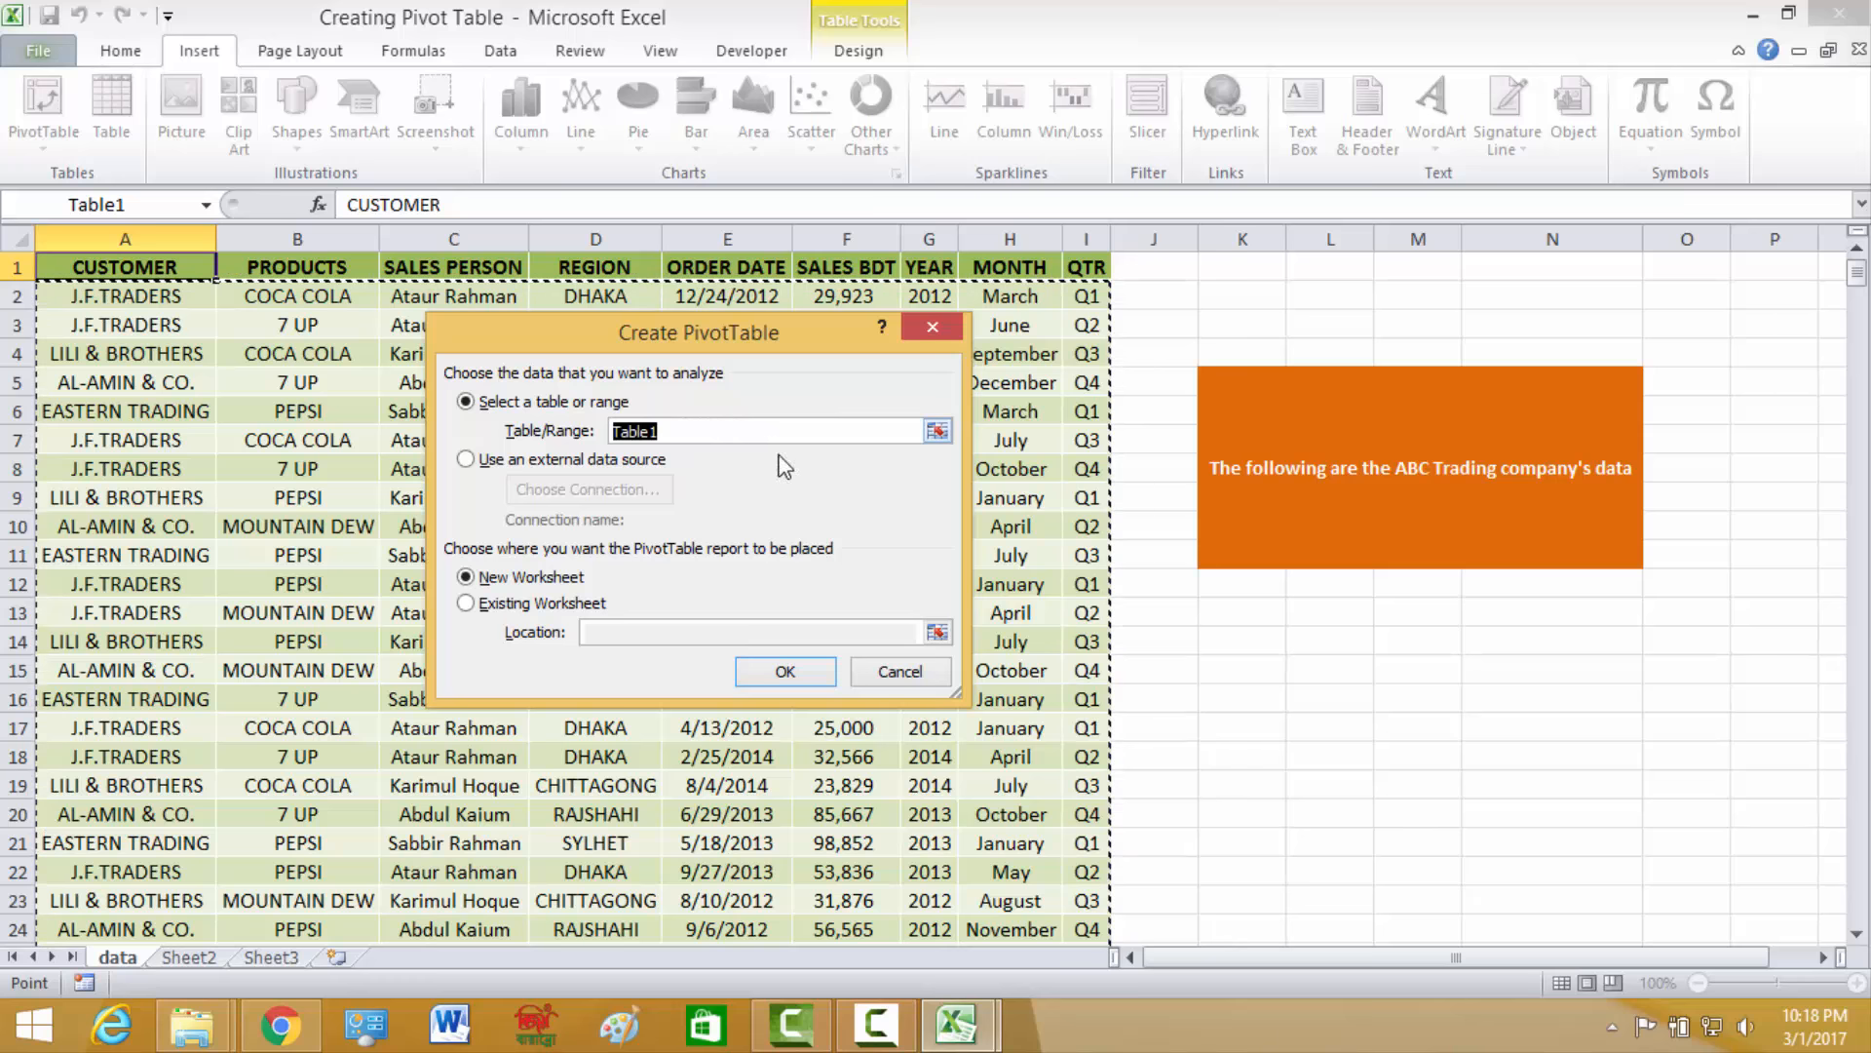
{"action": "left_click", "coordinate": [938, 431]}
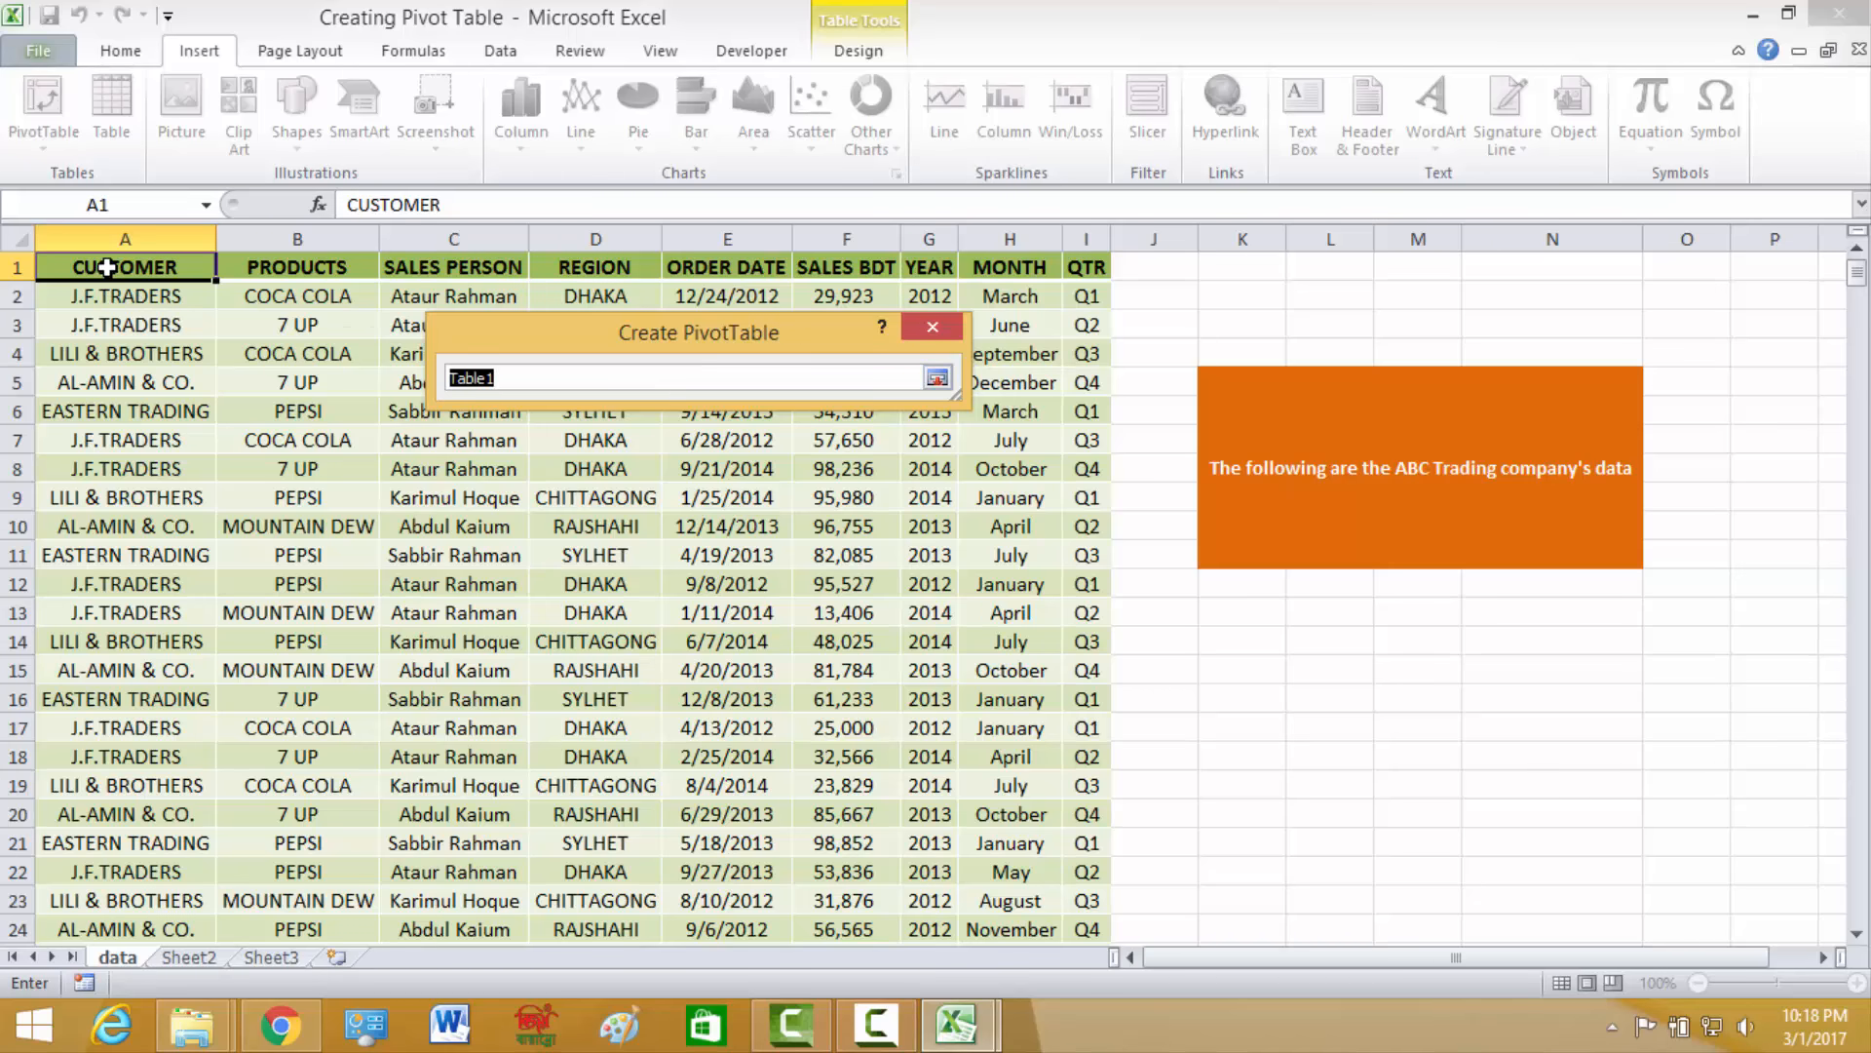
{"action": "left_click_drag", "start_coordinate": [107, 267], "coordinate": [1097, 907]}
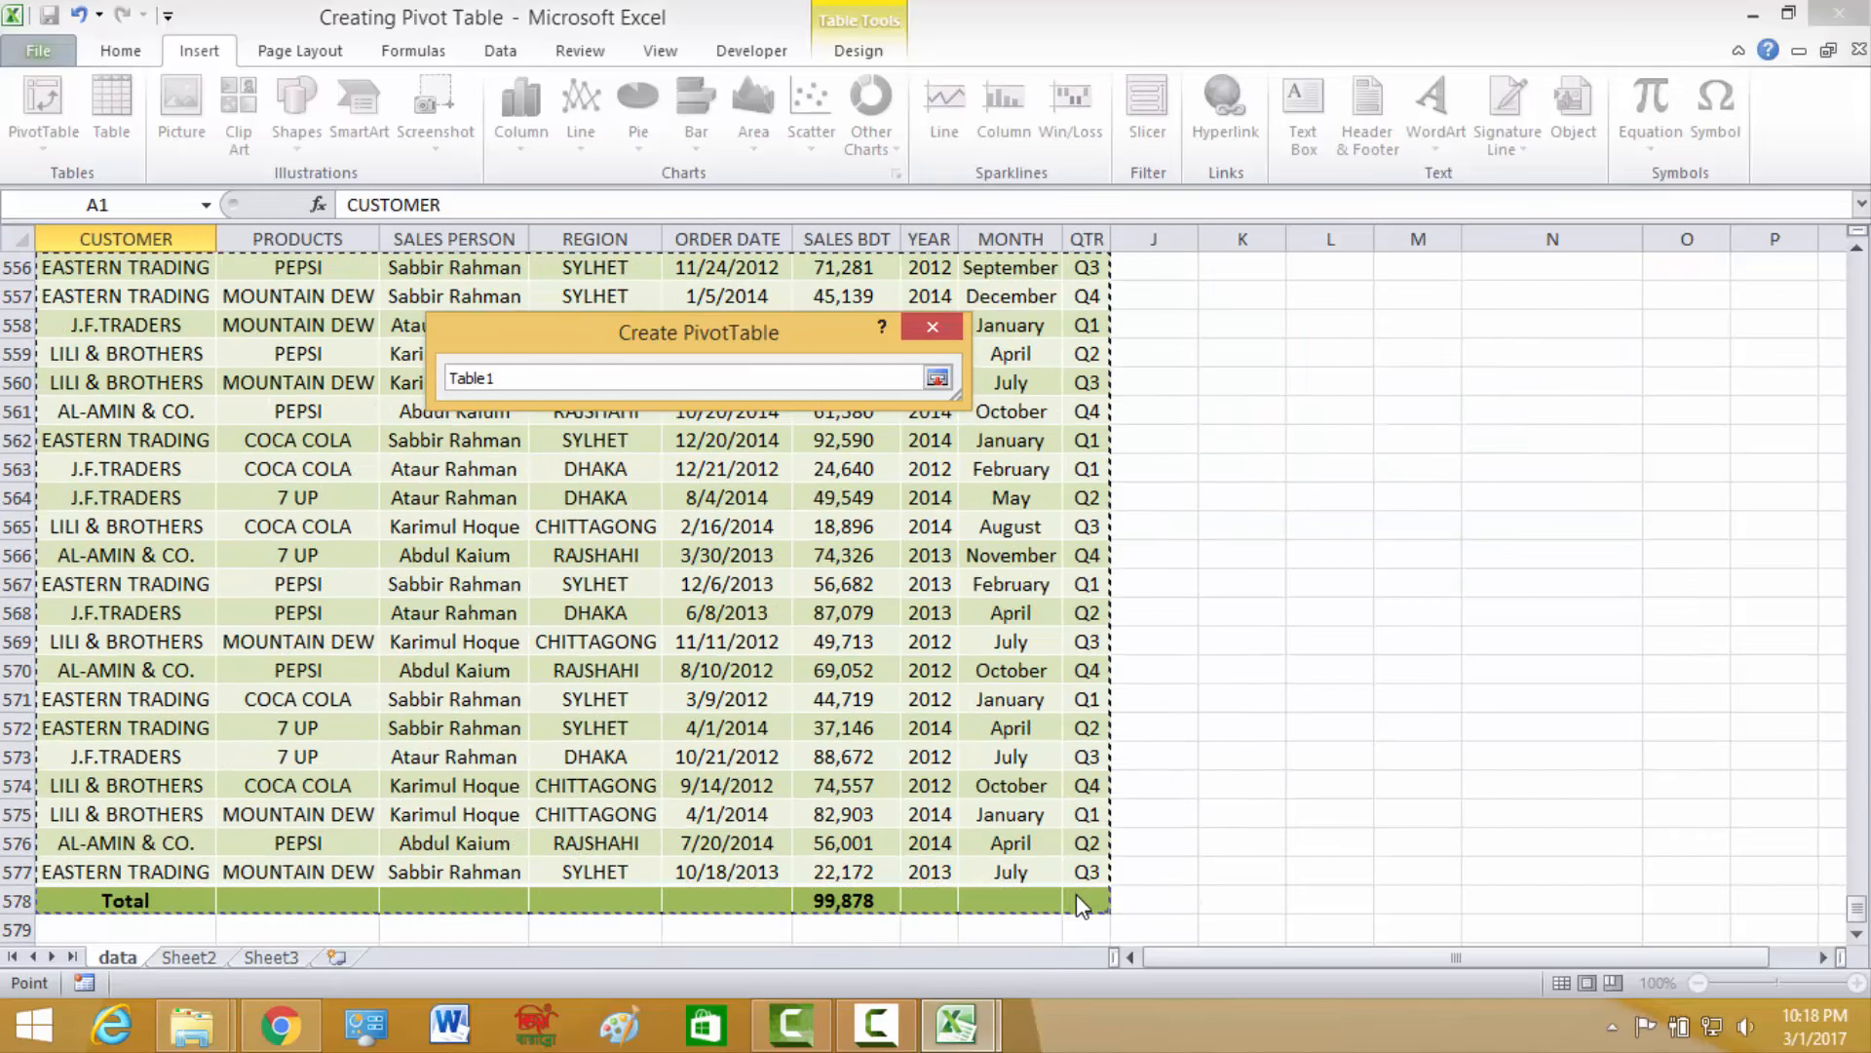
{"action": "left_click", "coordinate": [936, 381]}
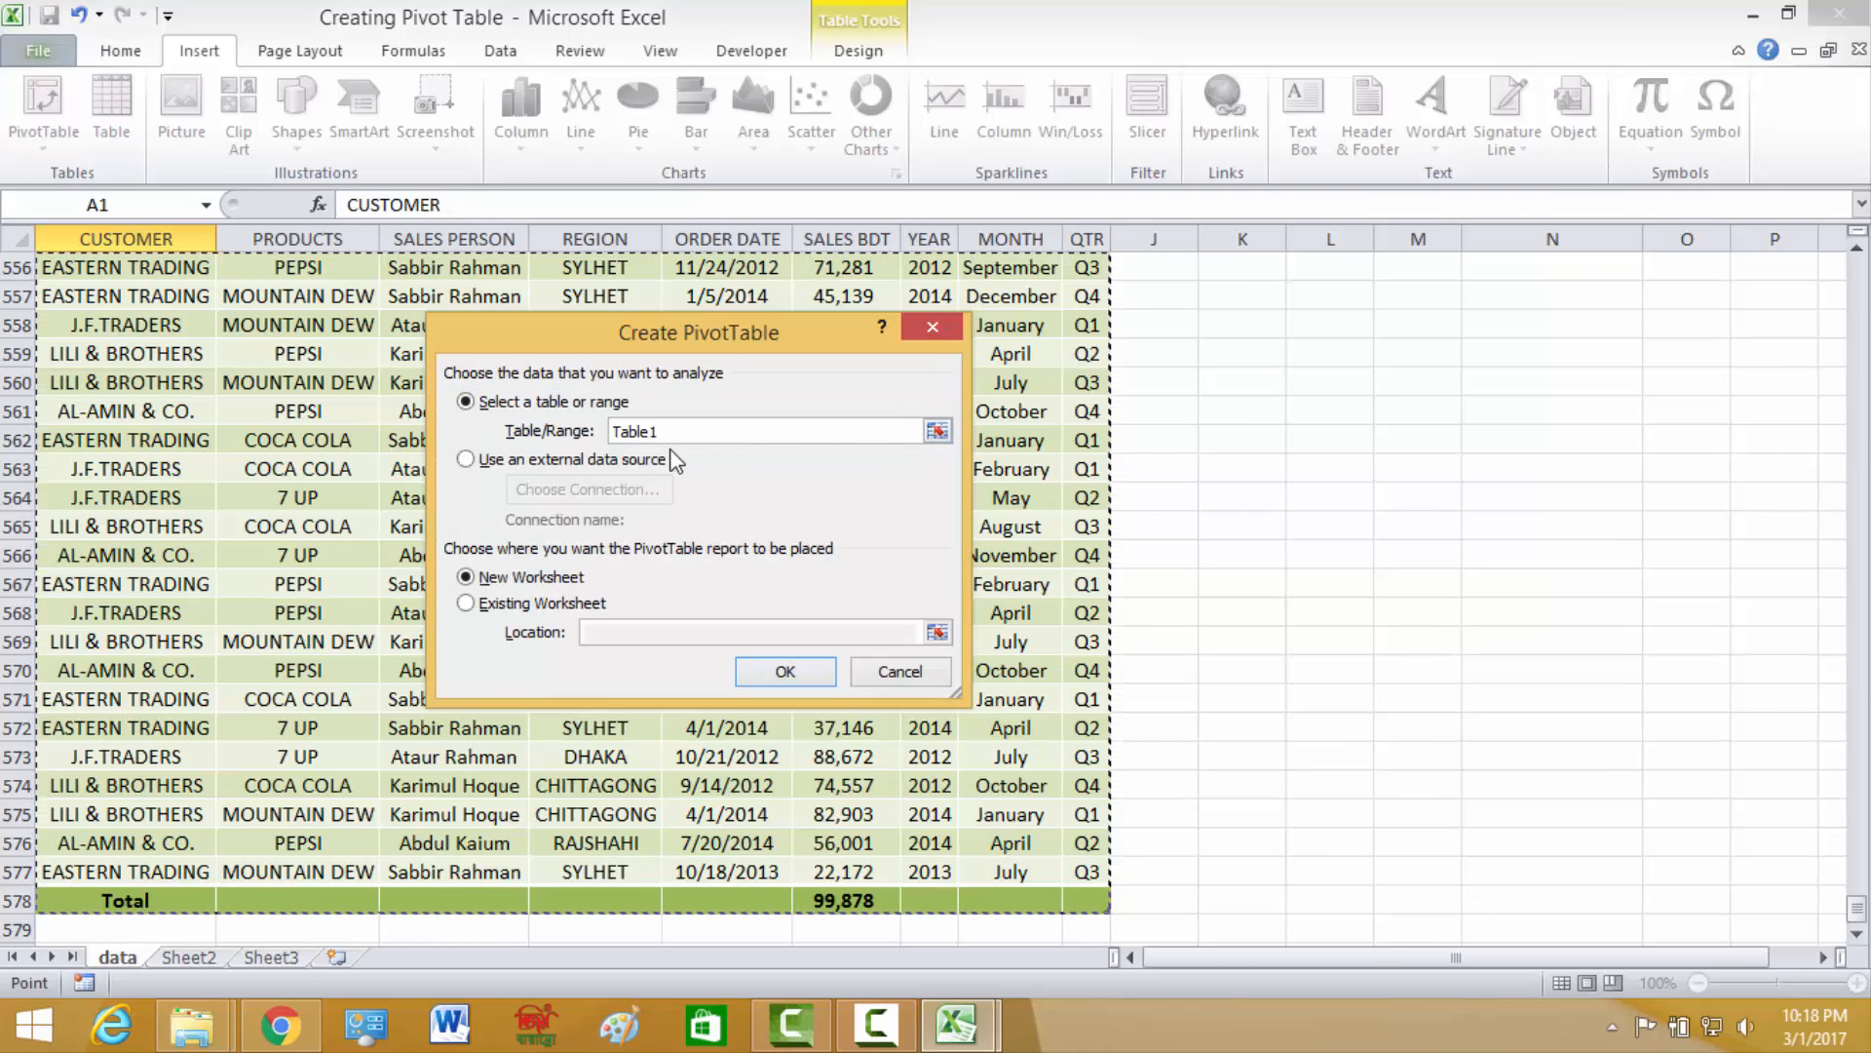
{"action": "left_click_drag", "start_coordinate": [530, 343], "coordinate": [660, 386]}
{"action": "scroll", "coordinate": [1368, 506], "scroll_direction": "up", "scroll_amount": 19}
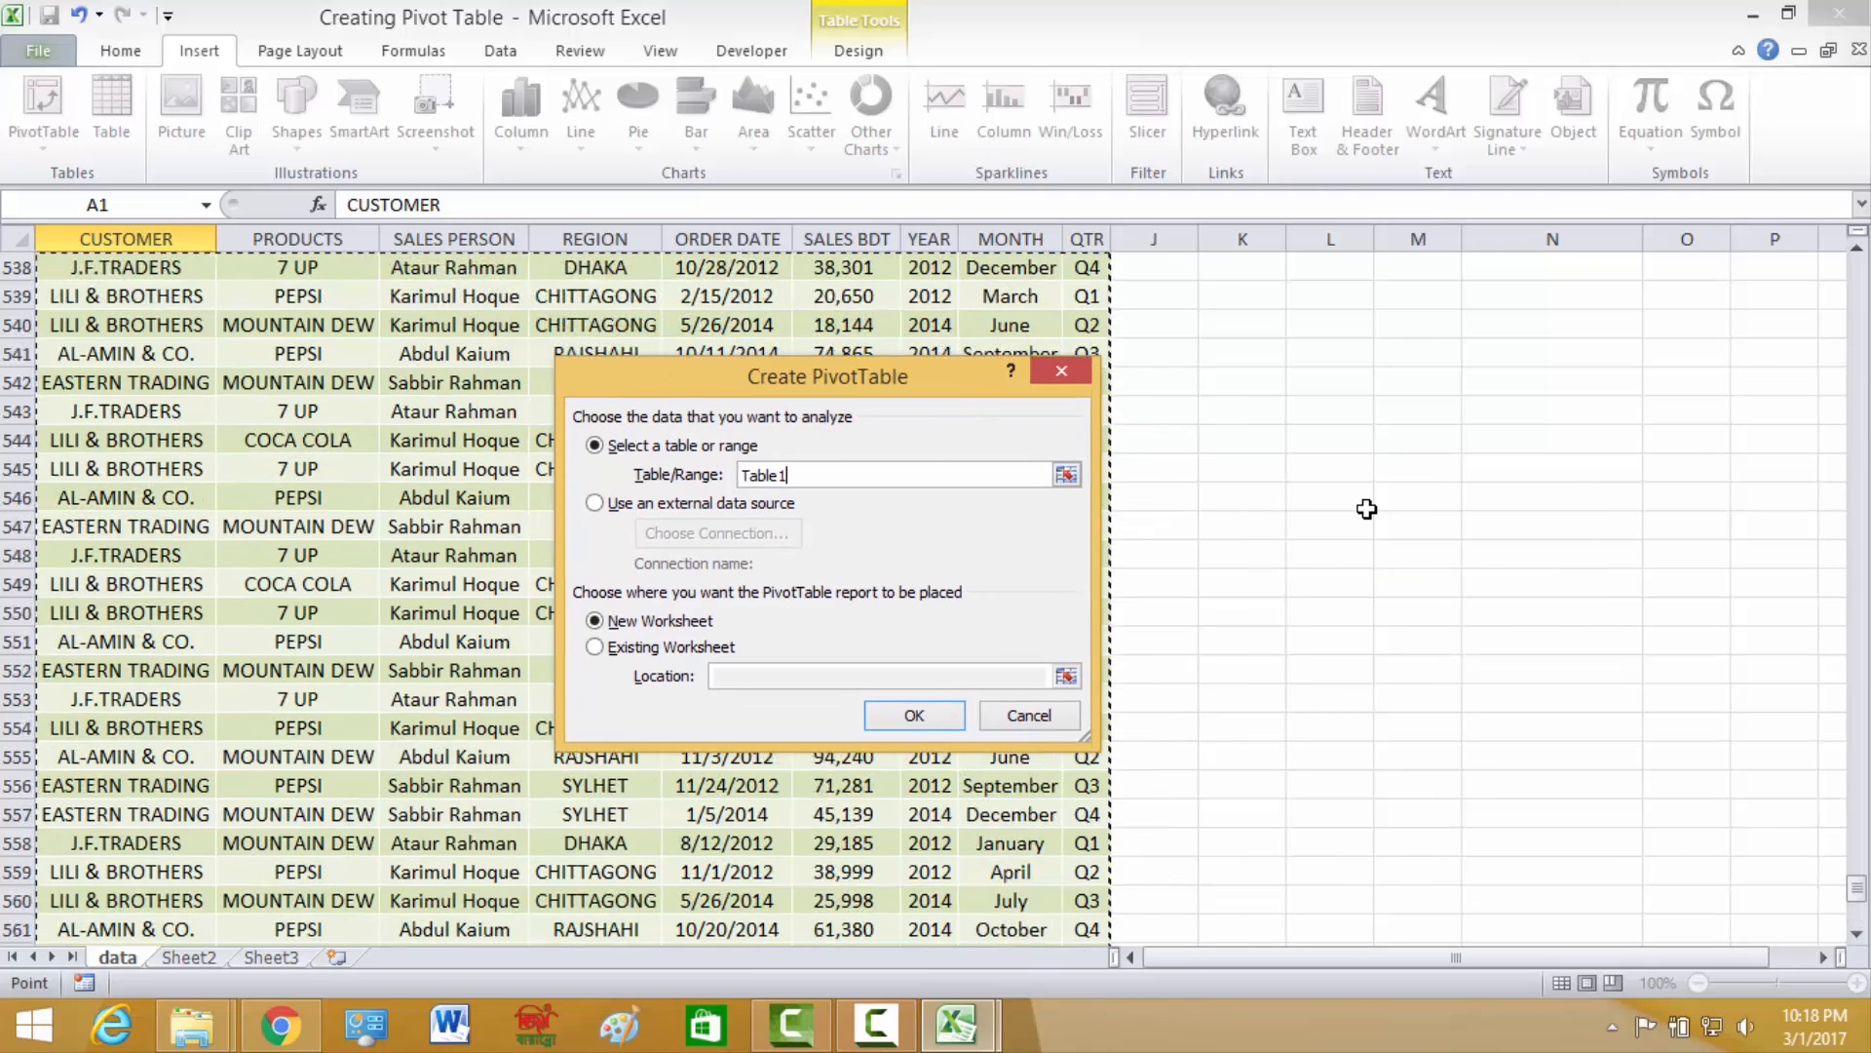
{"action": "left_click_drag", "start_coordinate": [1857, 848], "coordinate": [1852, 271]}
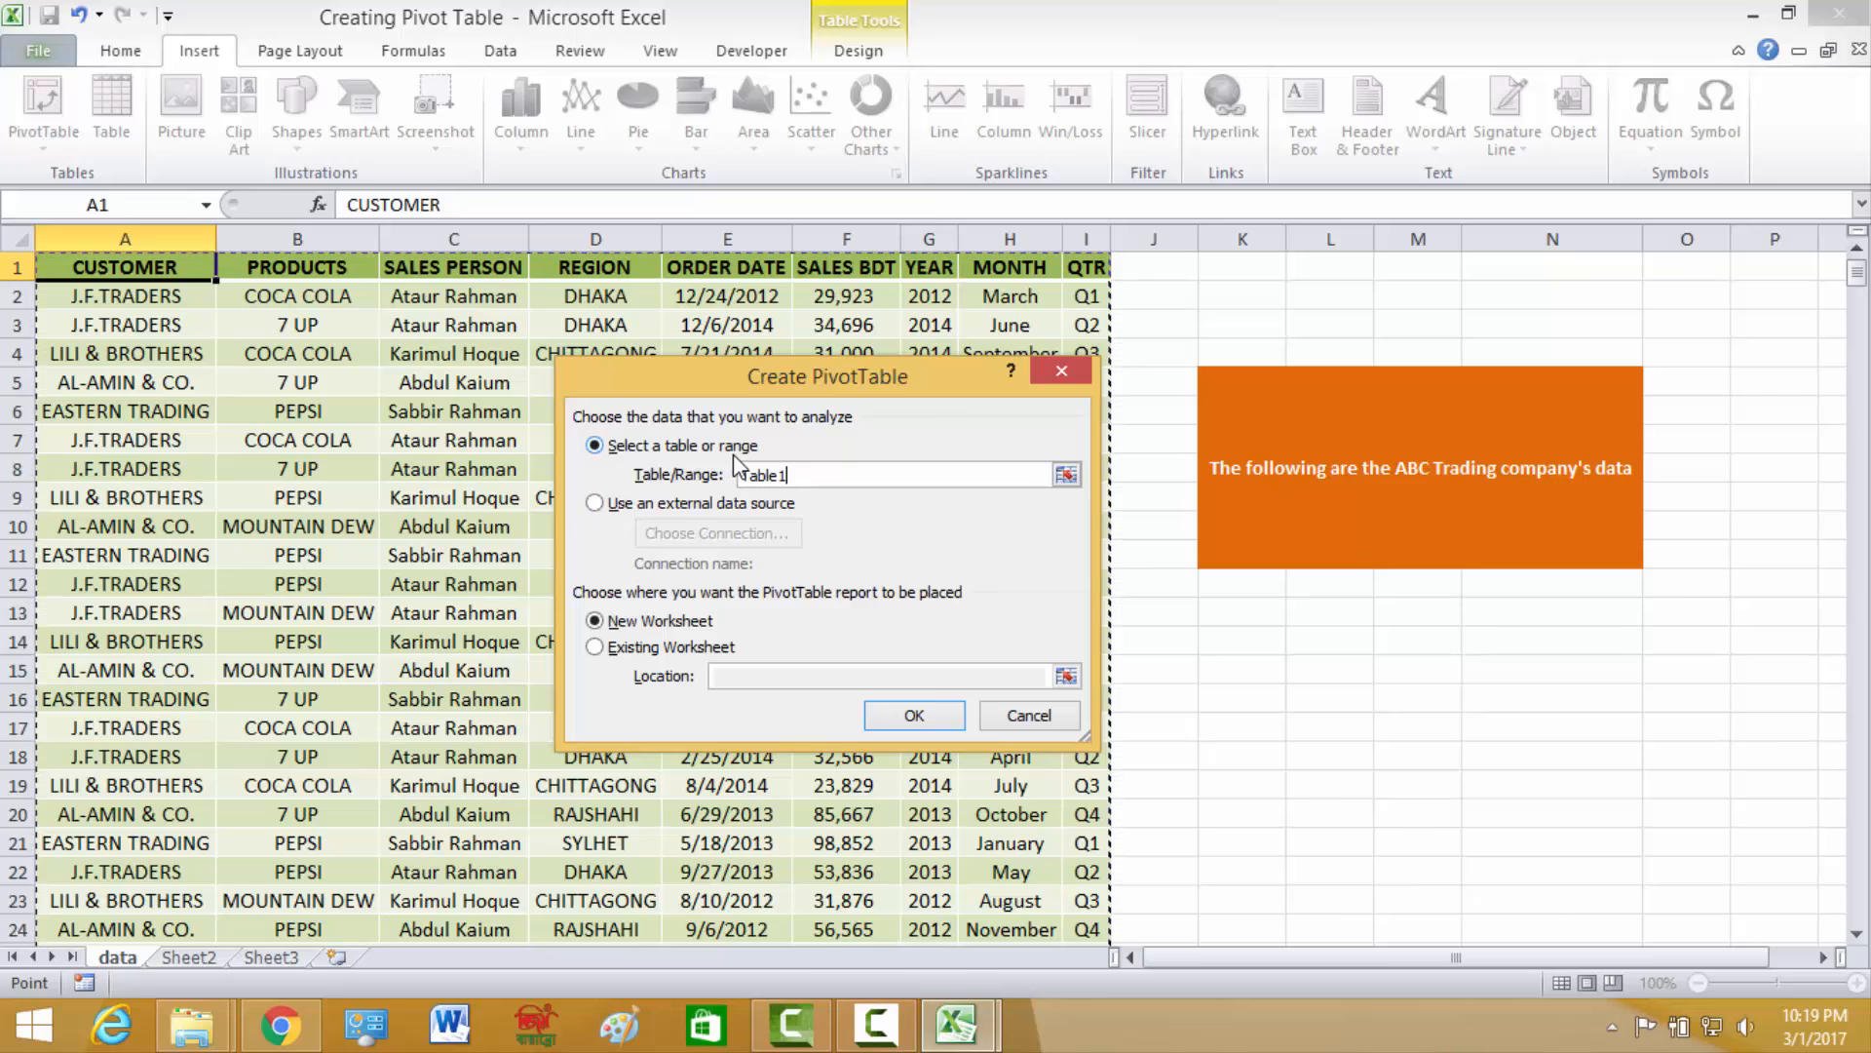
Try the external data source option for the PivotTable and return to using a table or range.
{"action": "left_click", "coordinate": [596, 503]}
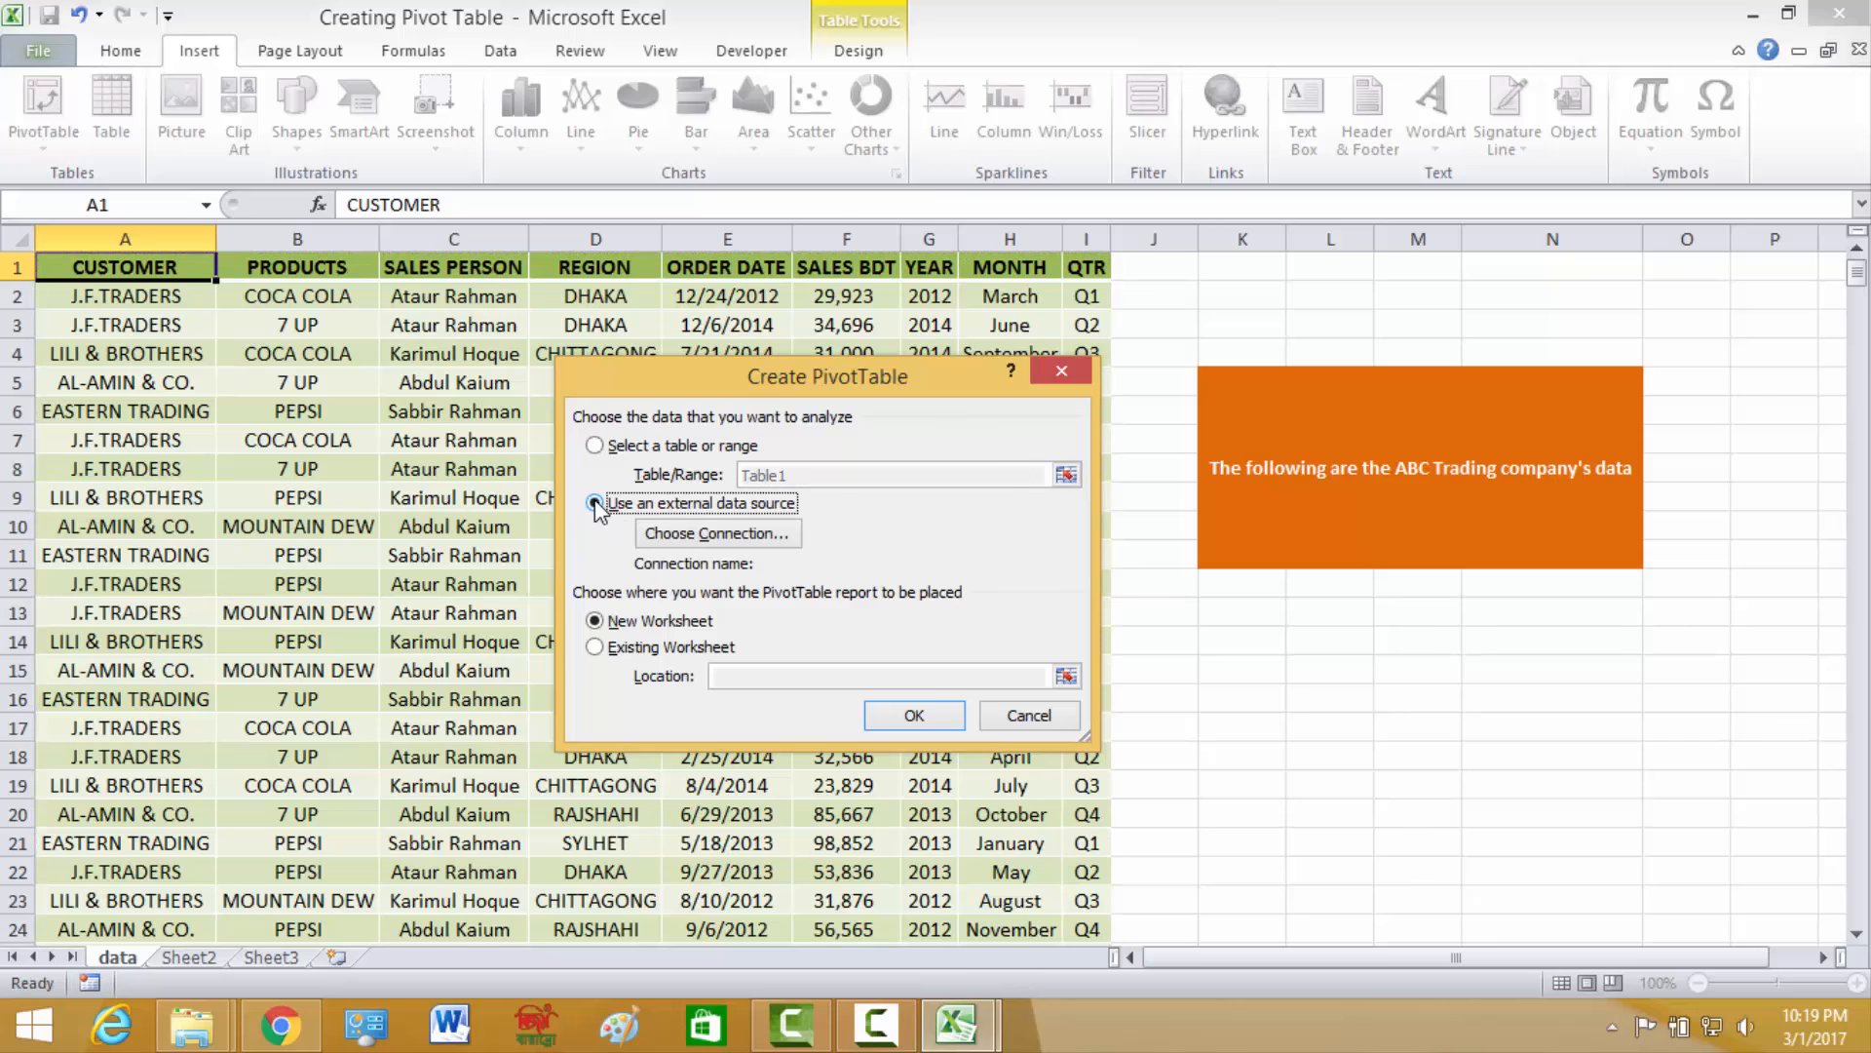
{"action": "left_click", "coordinate": [594, 446]}
{"action": "scroll", "coordinate": [298, 446], "scroll_direction": "up", "scroll_amount": 1}
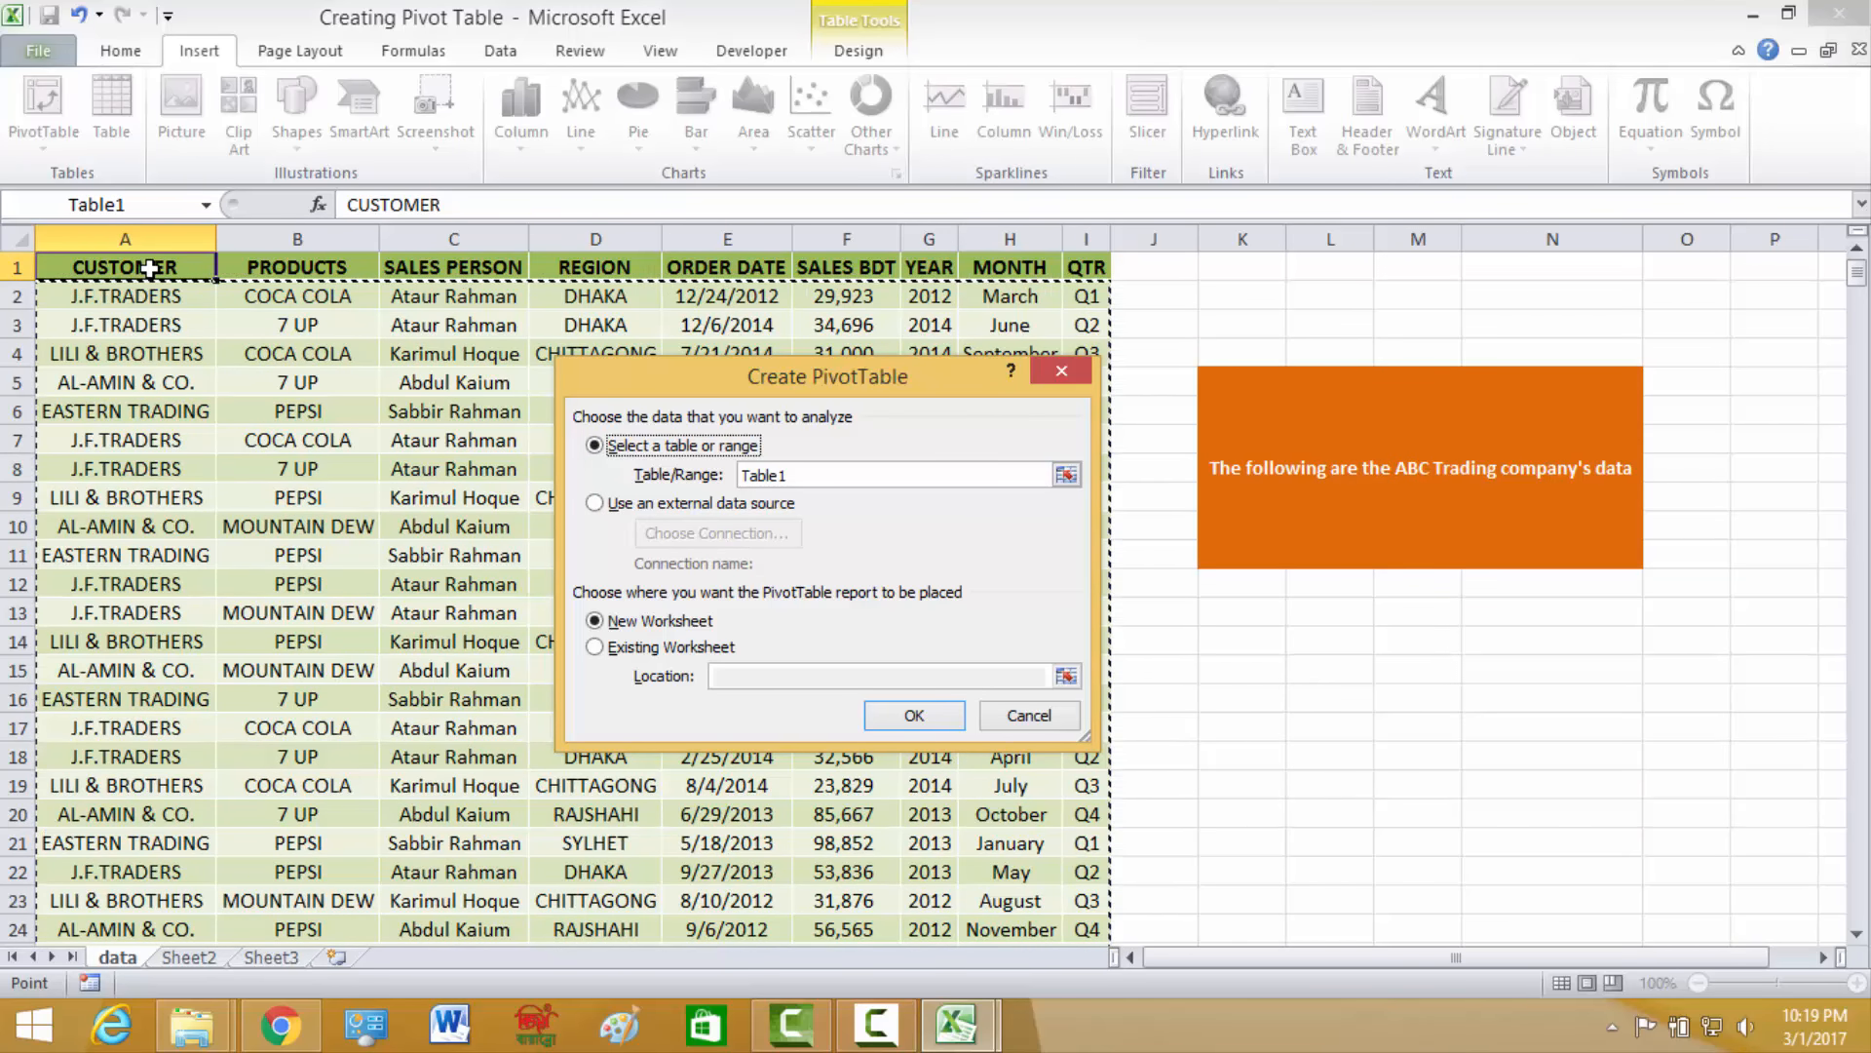
Reselect the source range Table1 on the data sheet, from header cell A1 through the QTR column of the total row.
{"action": "left_click", "coordinate": [1067, 475]}
{"action": "scroll", "coordinate": [1067, 482], "scroll_direction": "down", "scroll_amount": 1}
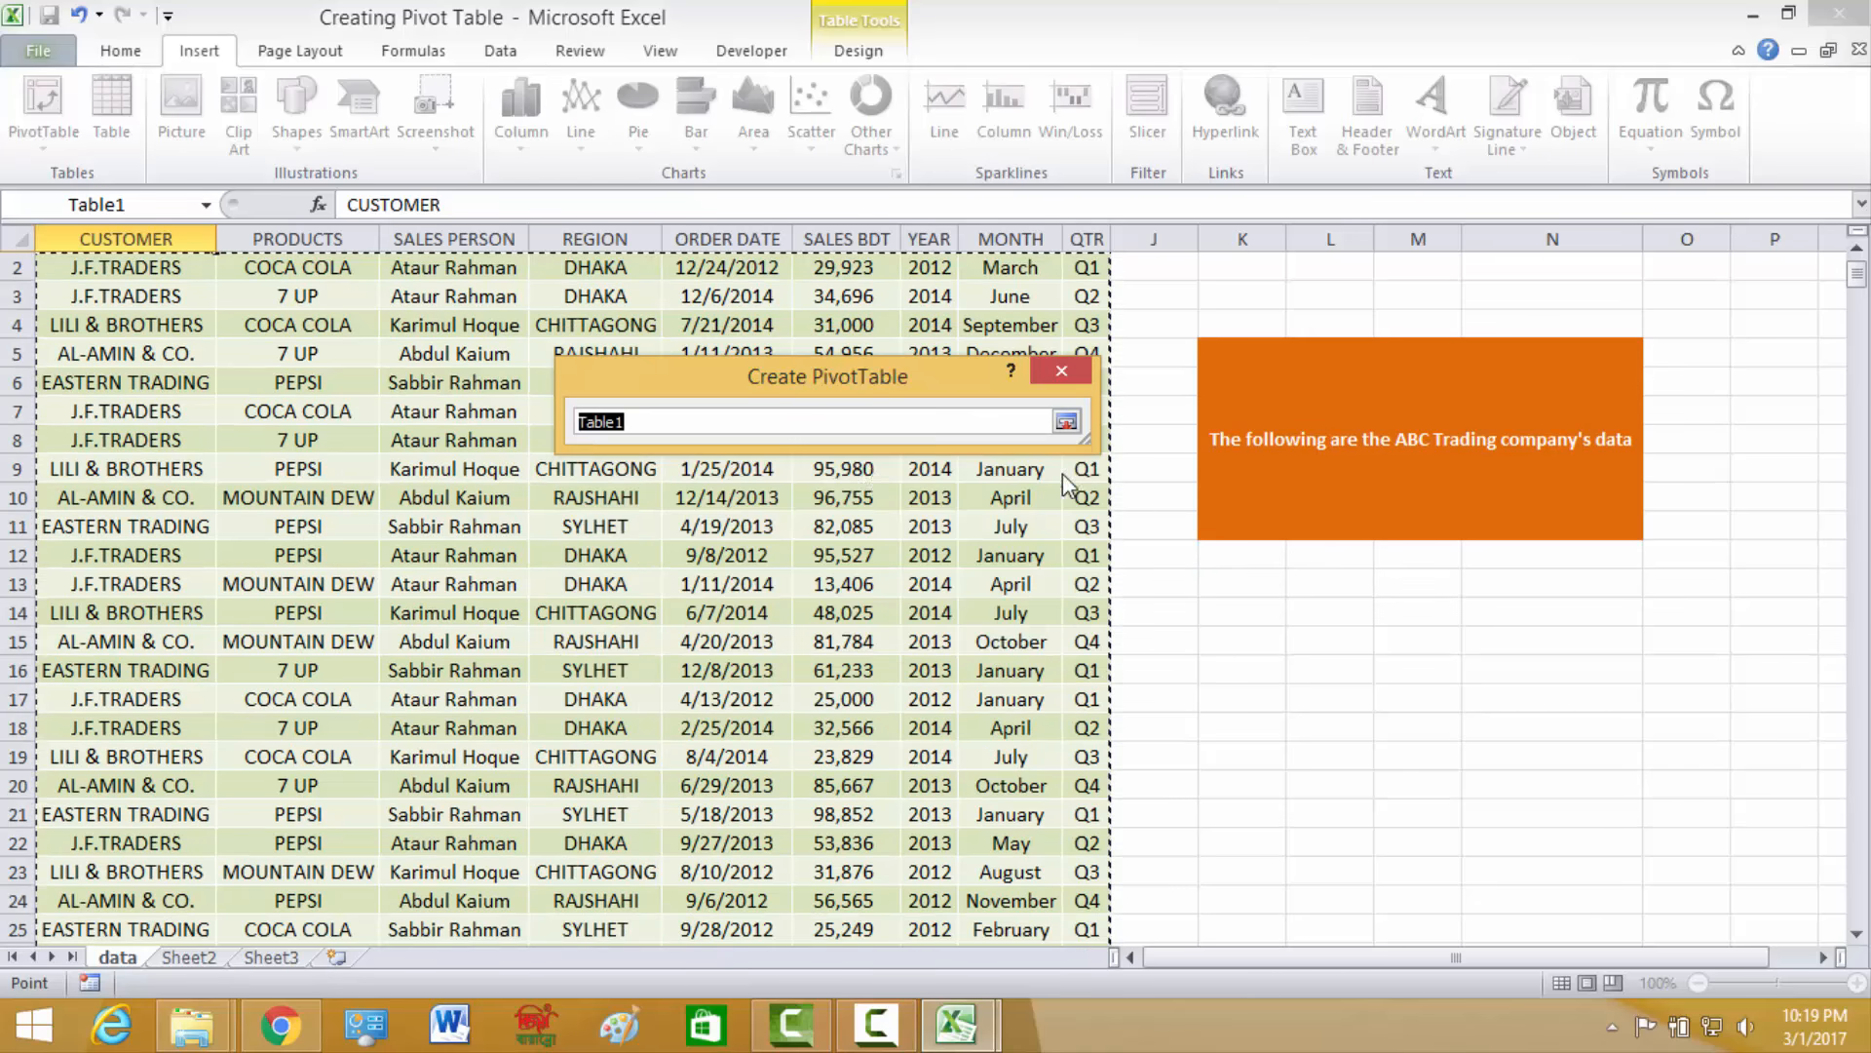
{"action": "scroll", "coordinate": [132, 283], "scroll_direction": "up", "scroll_amount": 1}
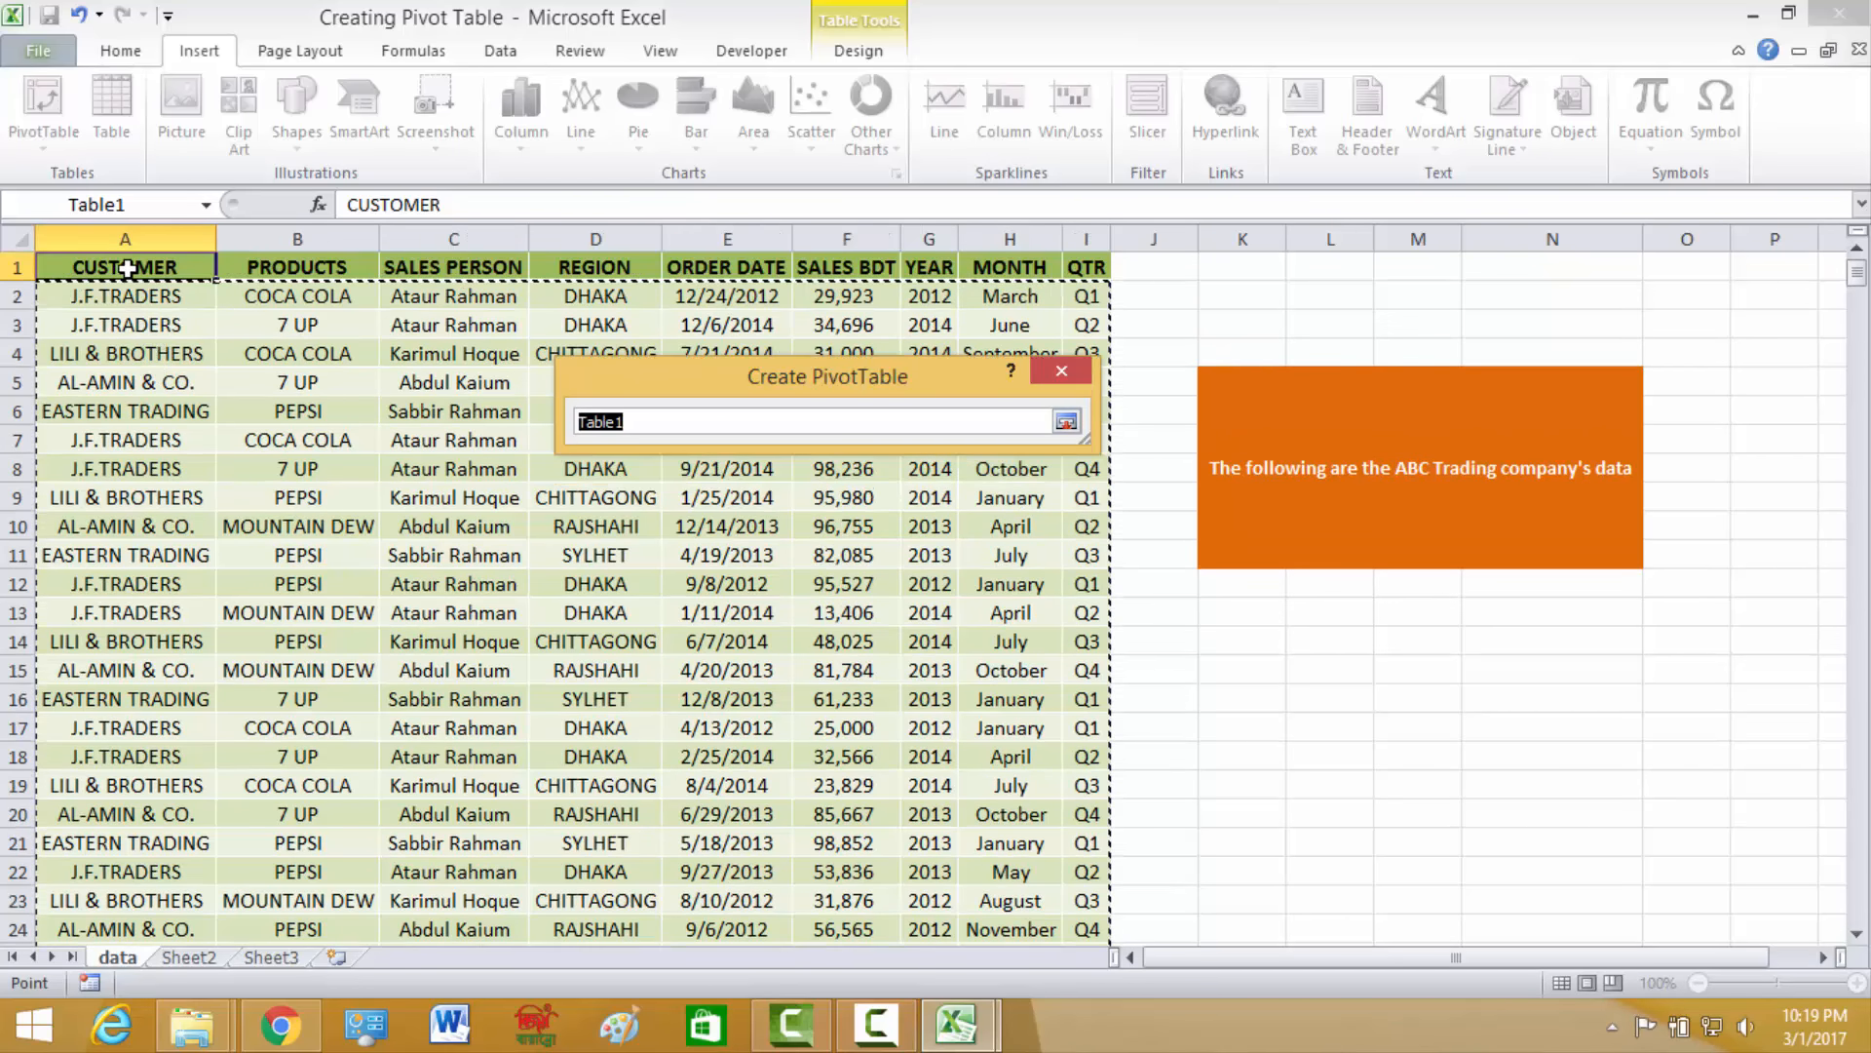
{"action": "left_click_drag", "start_coordinate": [127, 269], "coordinate": [1077, 899]}
{"action": "left_click", "coordinate": [1066, 421]}
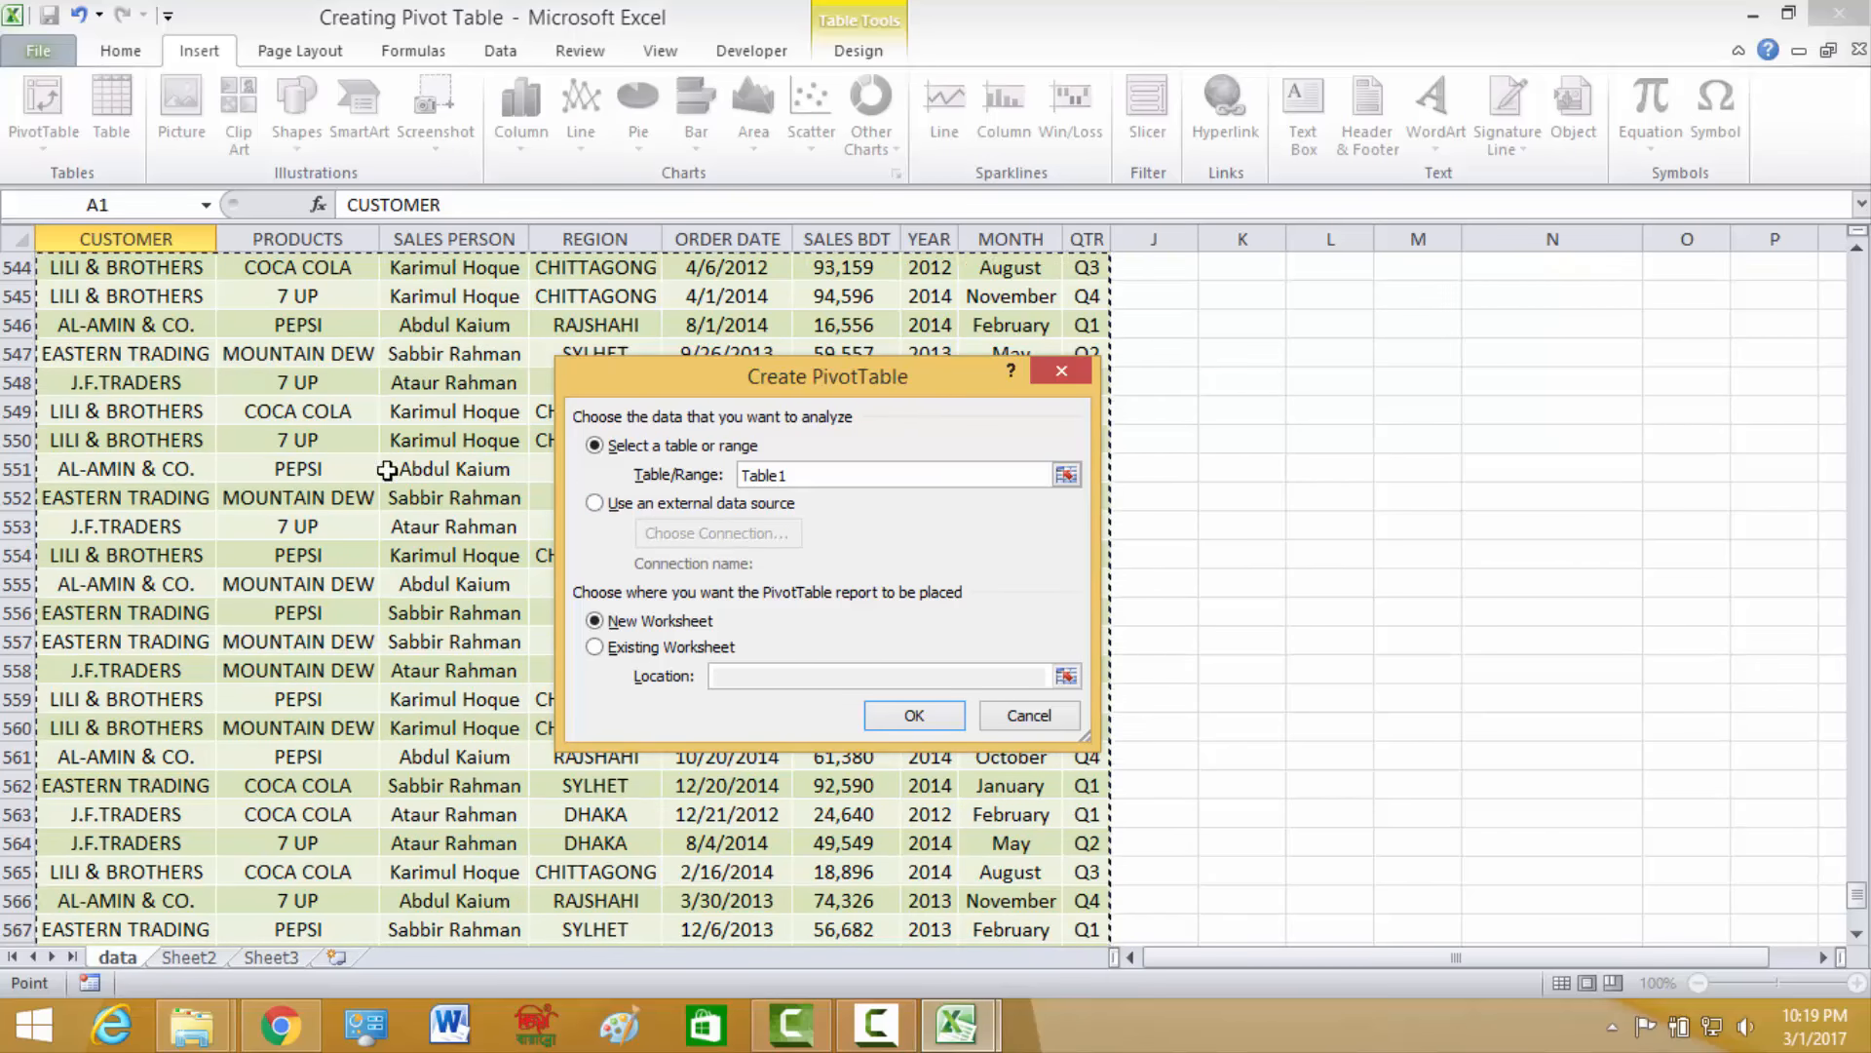
{"action": "scroll", "coordinate": [322, 514], "scroll_direction": "up", "scroll_amount": 20}
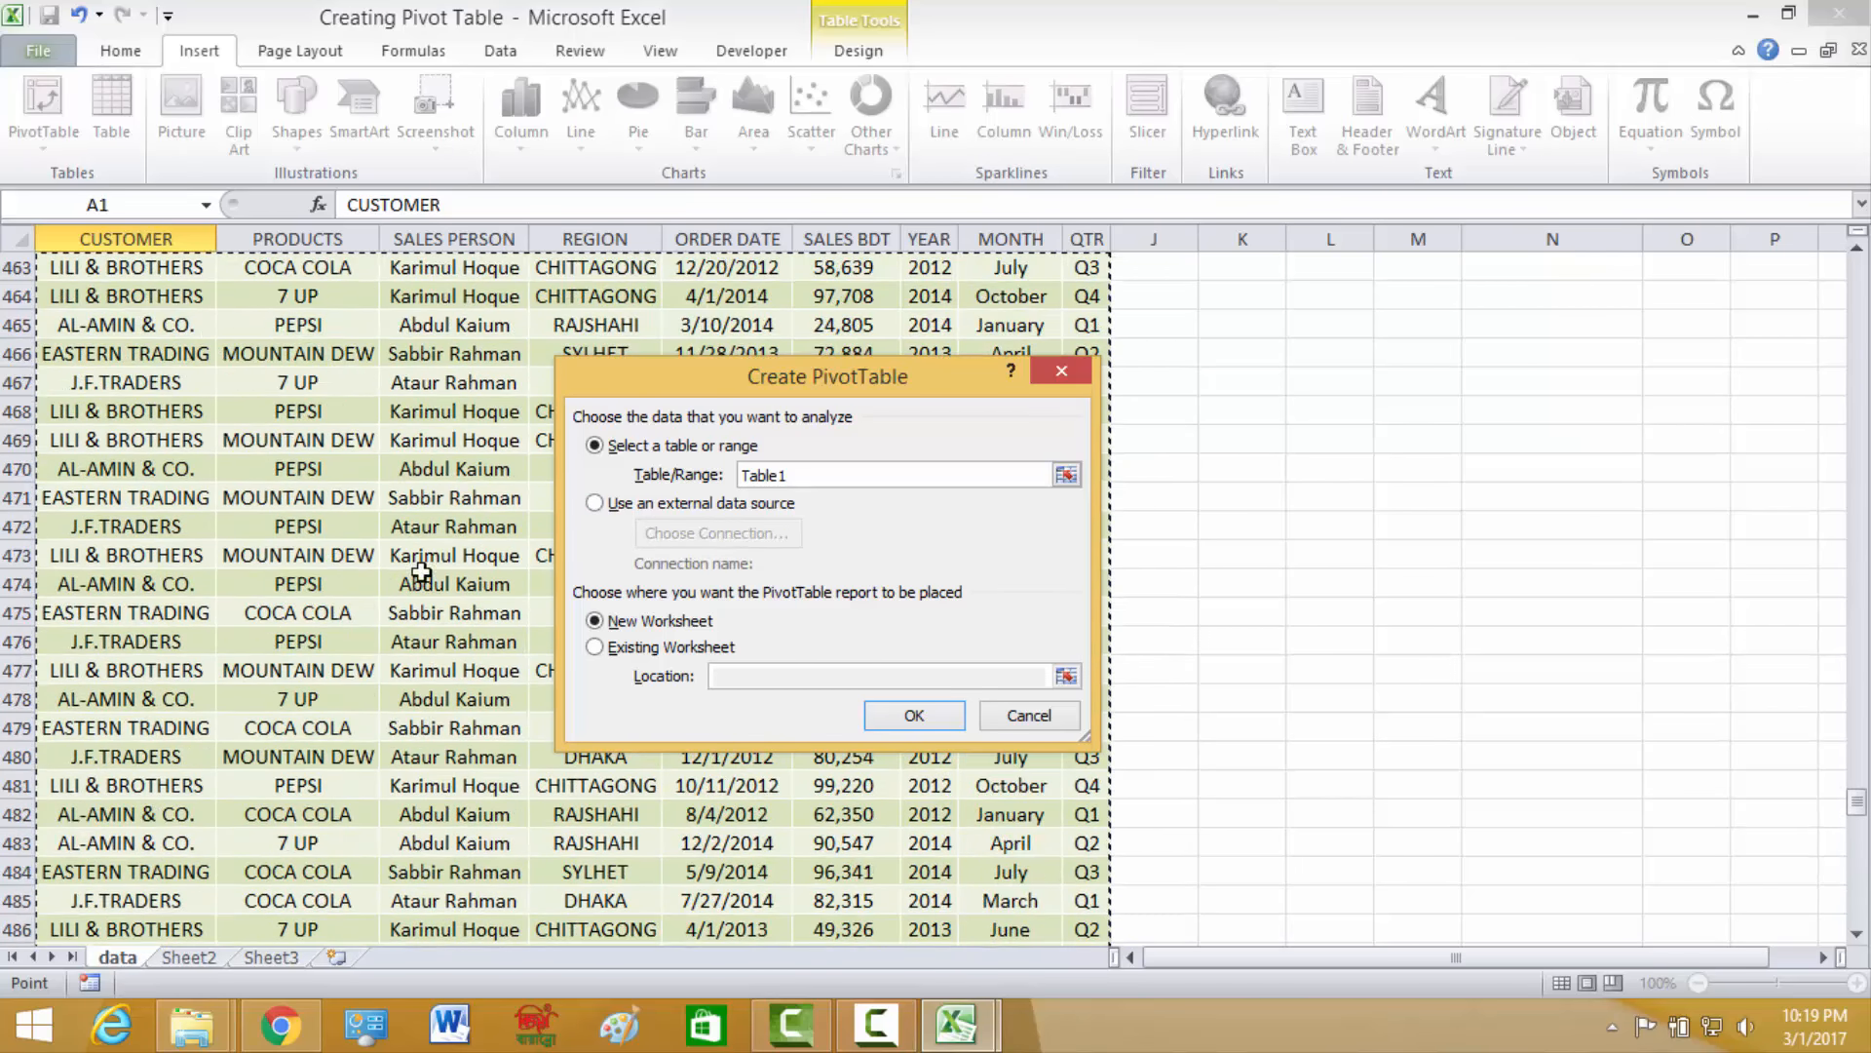
{"action": "left_click_drag", "start_coordinate": [1856, 807], "coordinate": [1856, 276]}
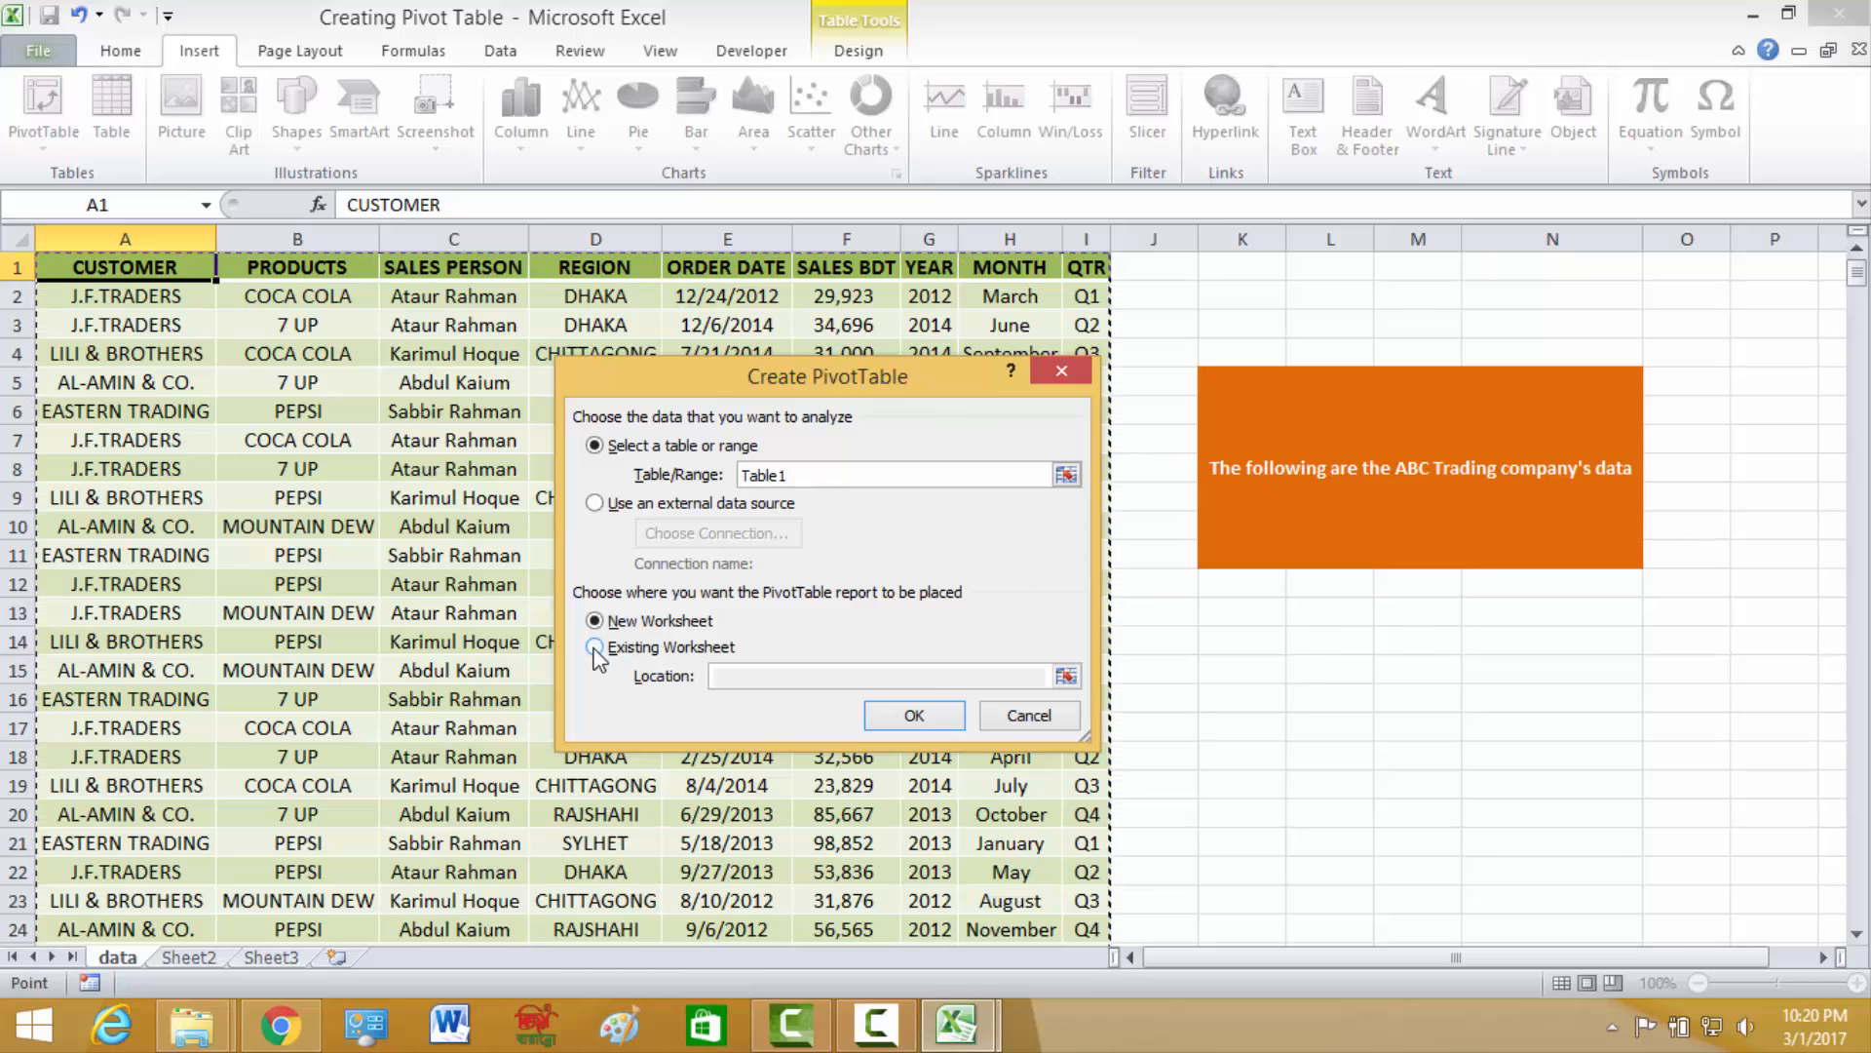
Try the existing worksheet placement, set the report to a new worksheet instead, and create the PivotTable.
{"action": "left_click", "coordinate": [596, 649]}
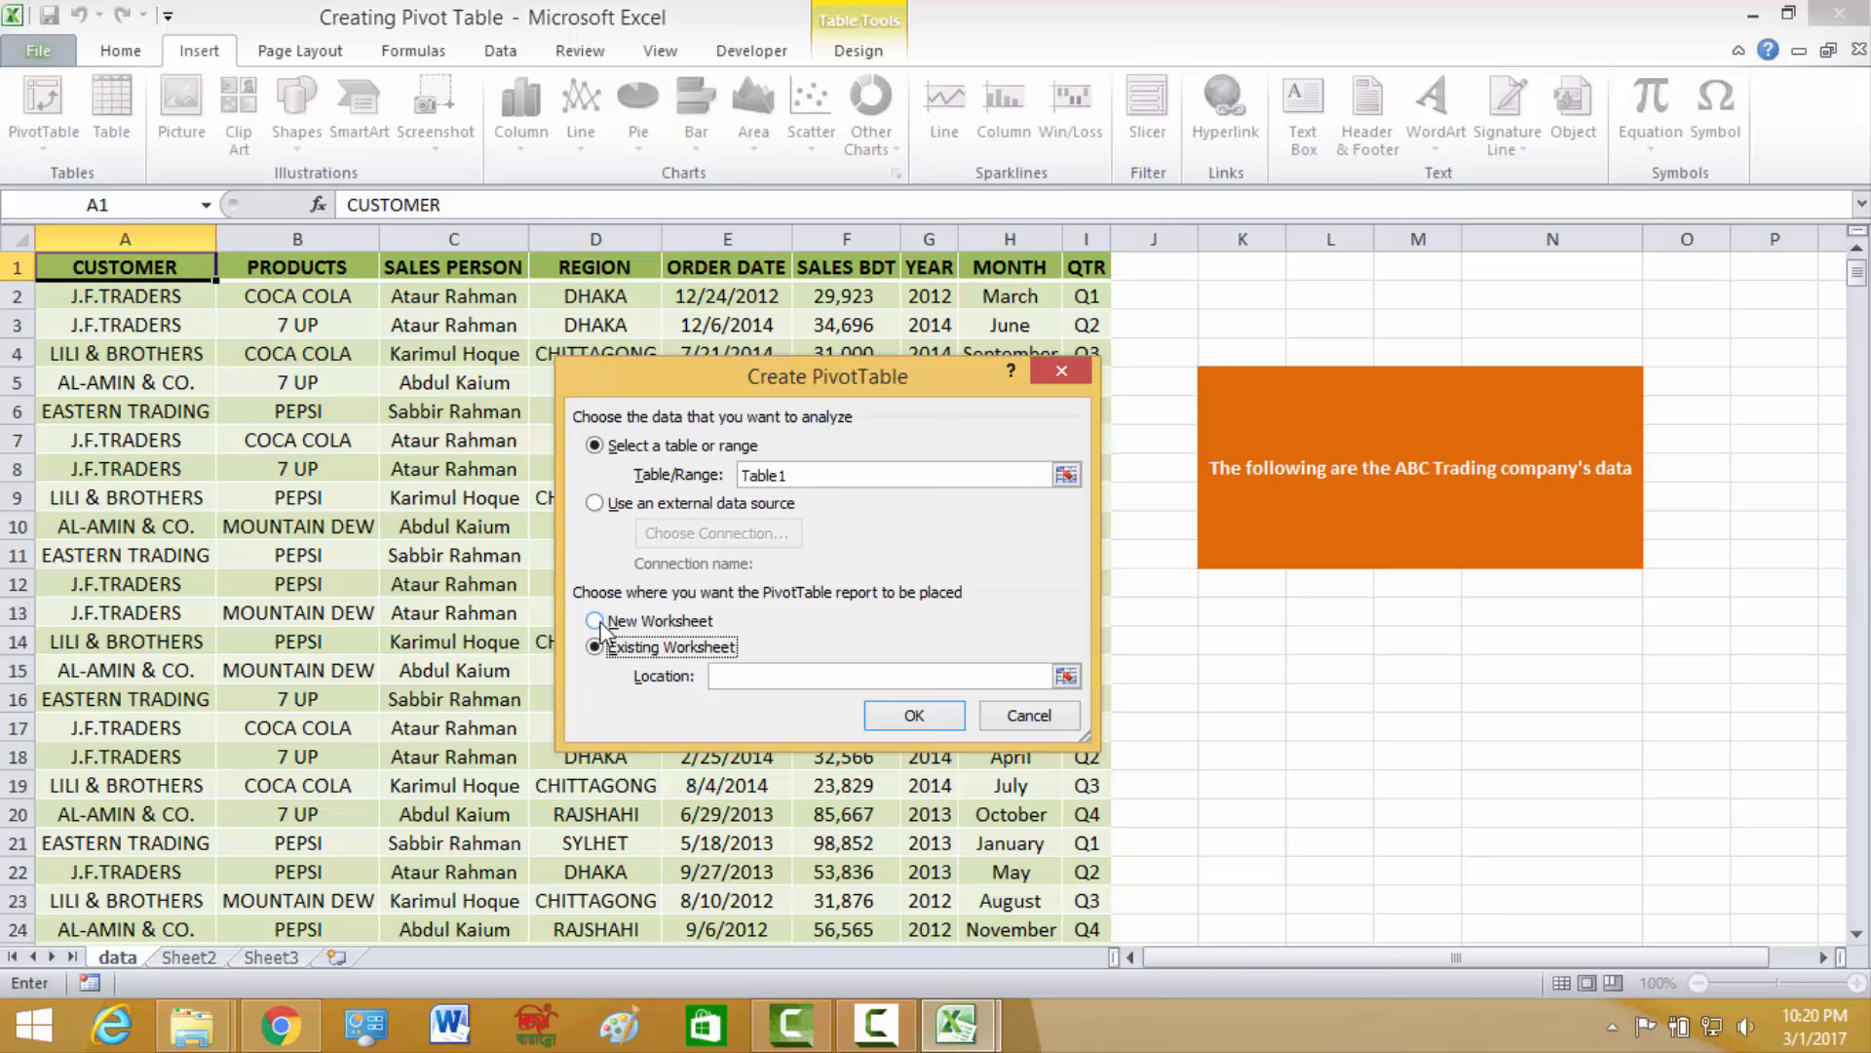
{"action": "left_click", "coordinate": [596, 622]}
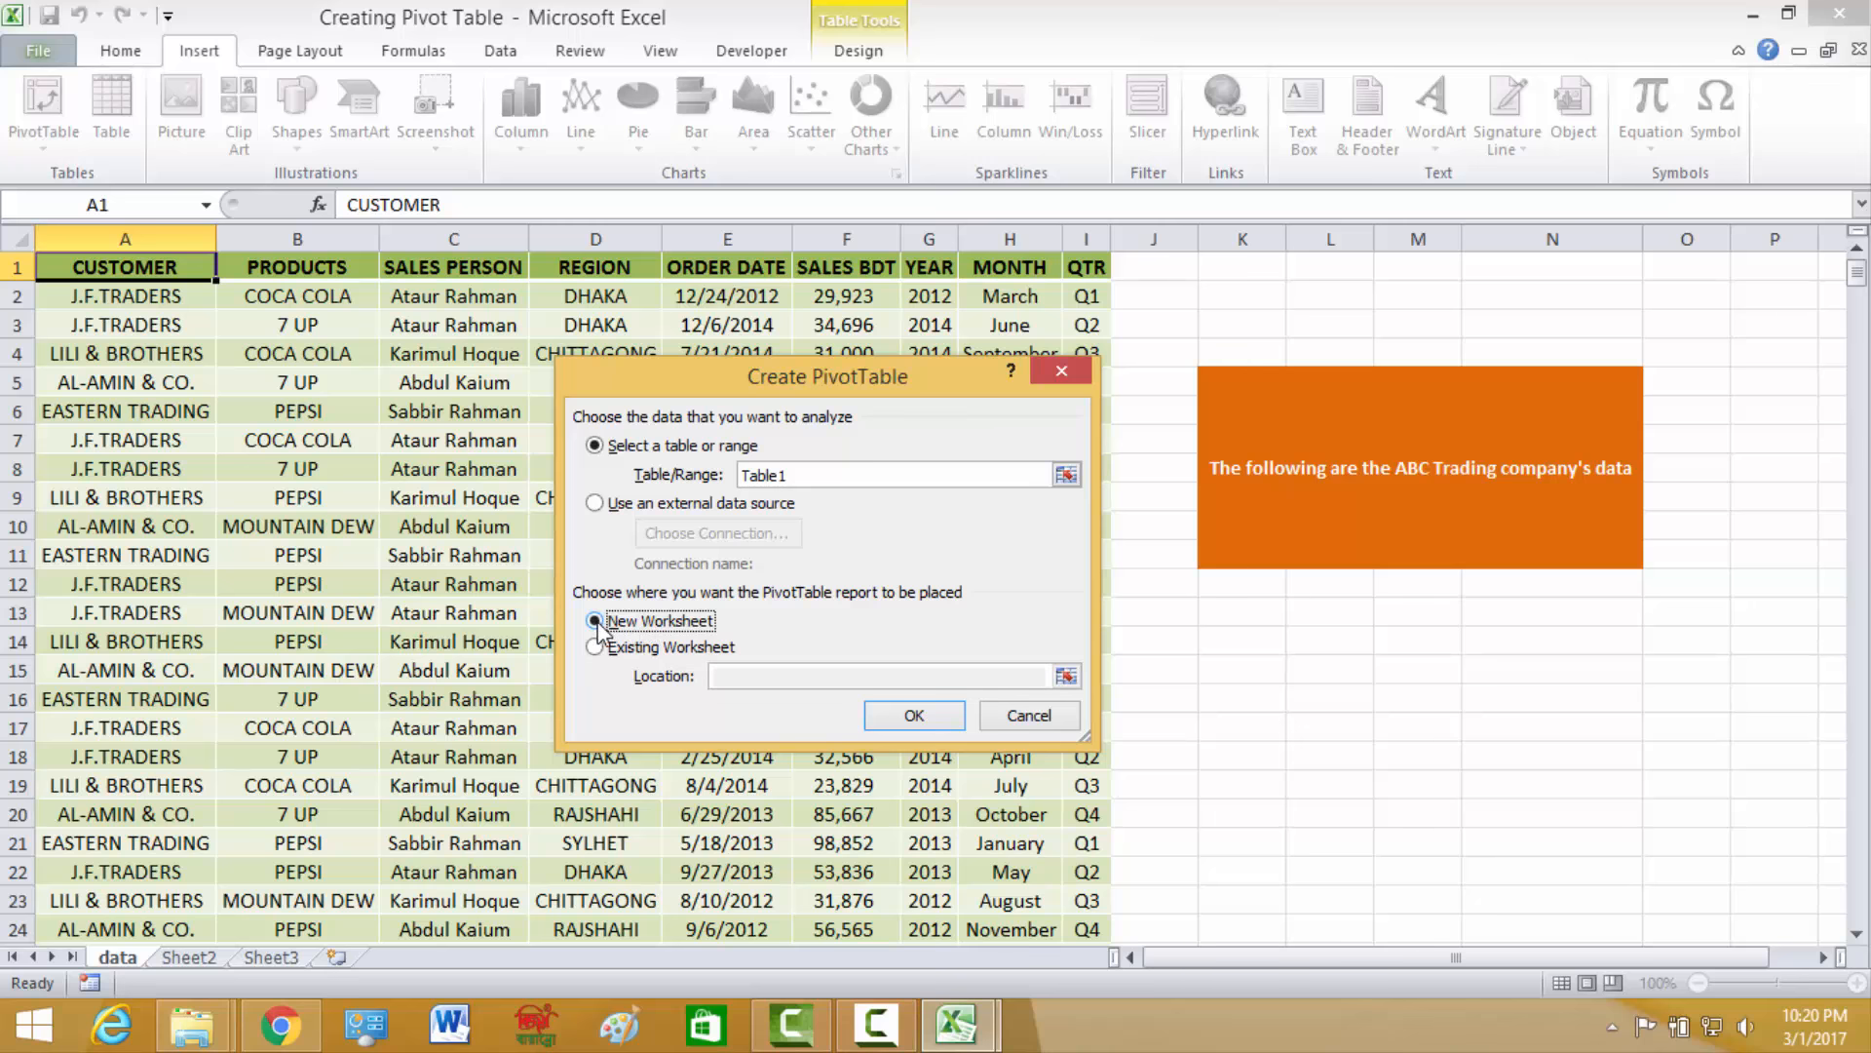
{"action": "left_click", "coordinate": [914, 715]}
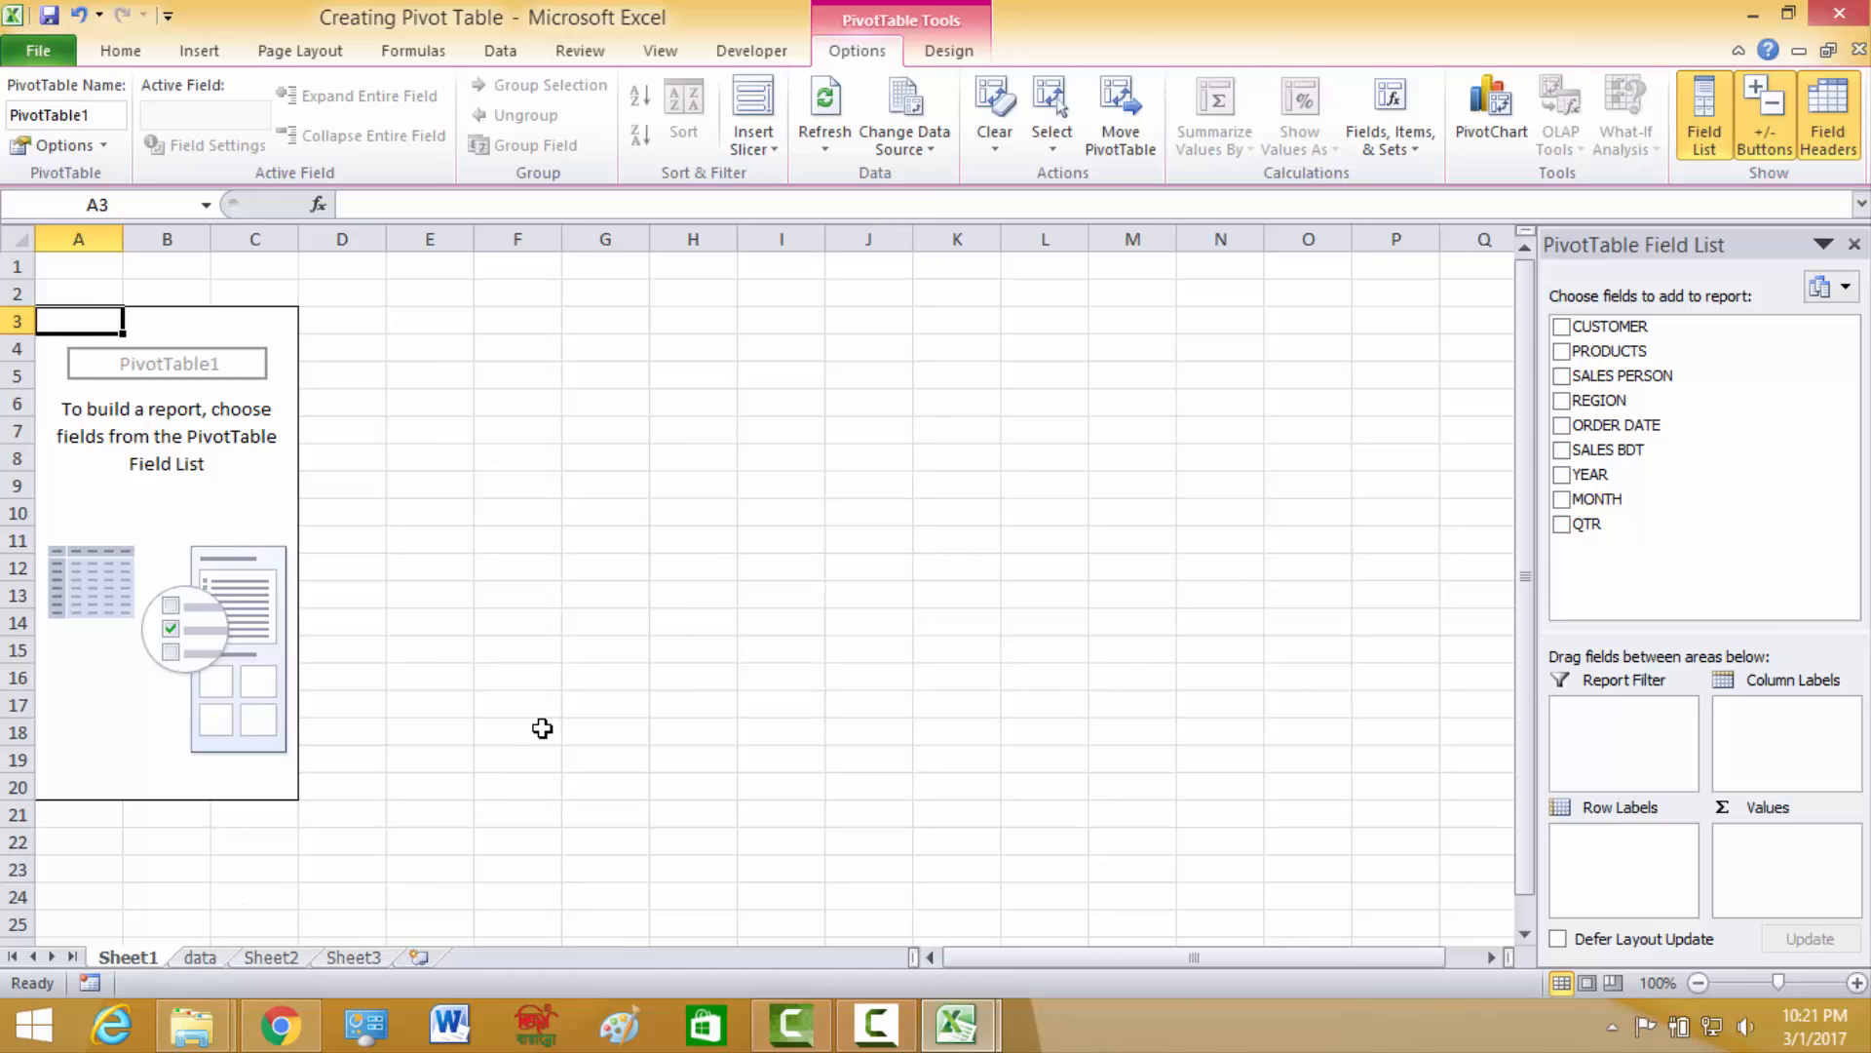
Rename the new PivotTable sheet as "pivot table 1".
{"action": "key", "text": "alt"}
{"action": "key", "text": "h"}
{"action": "key", "text": "o"}
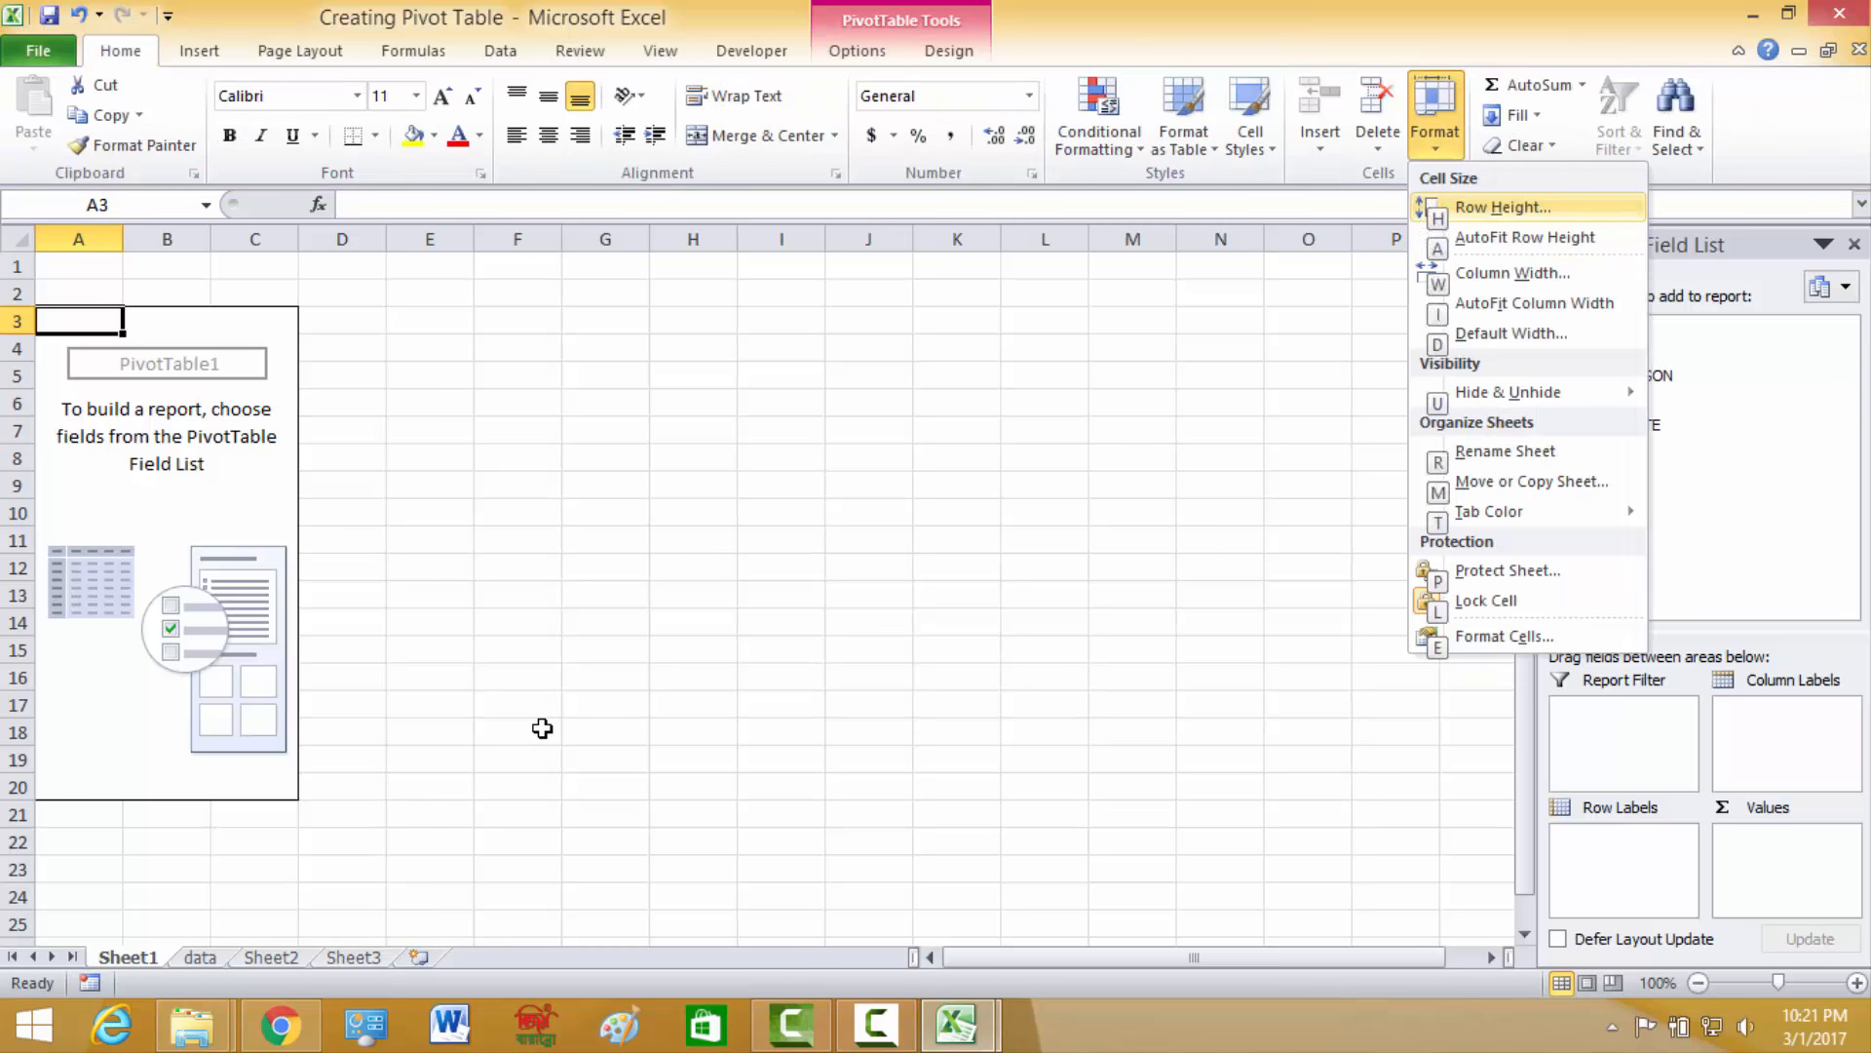
{"action": "type", "text": "r"}
{"action": "type", "text": "pi"}
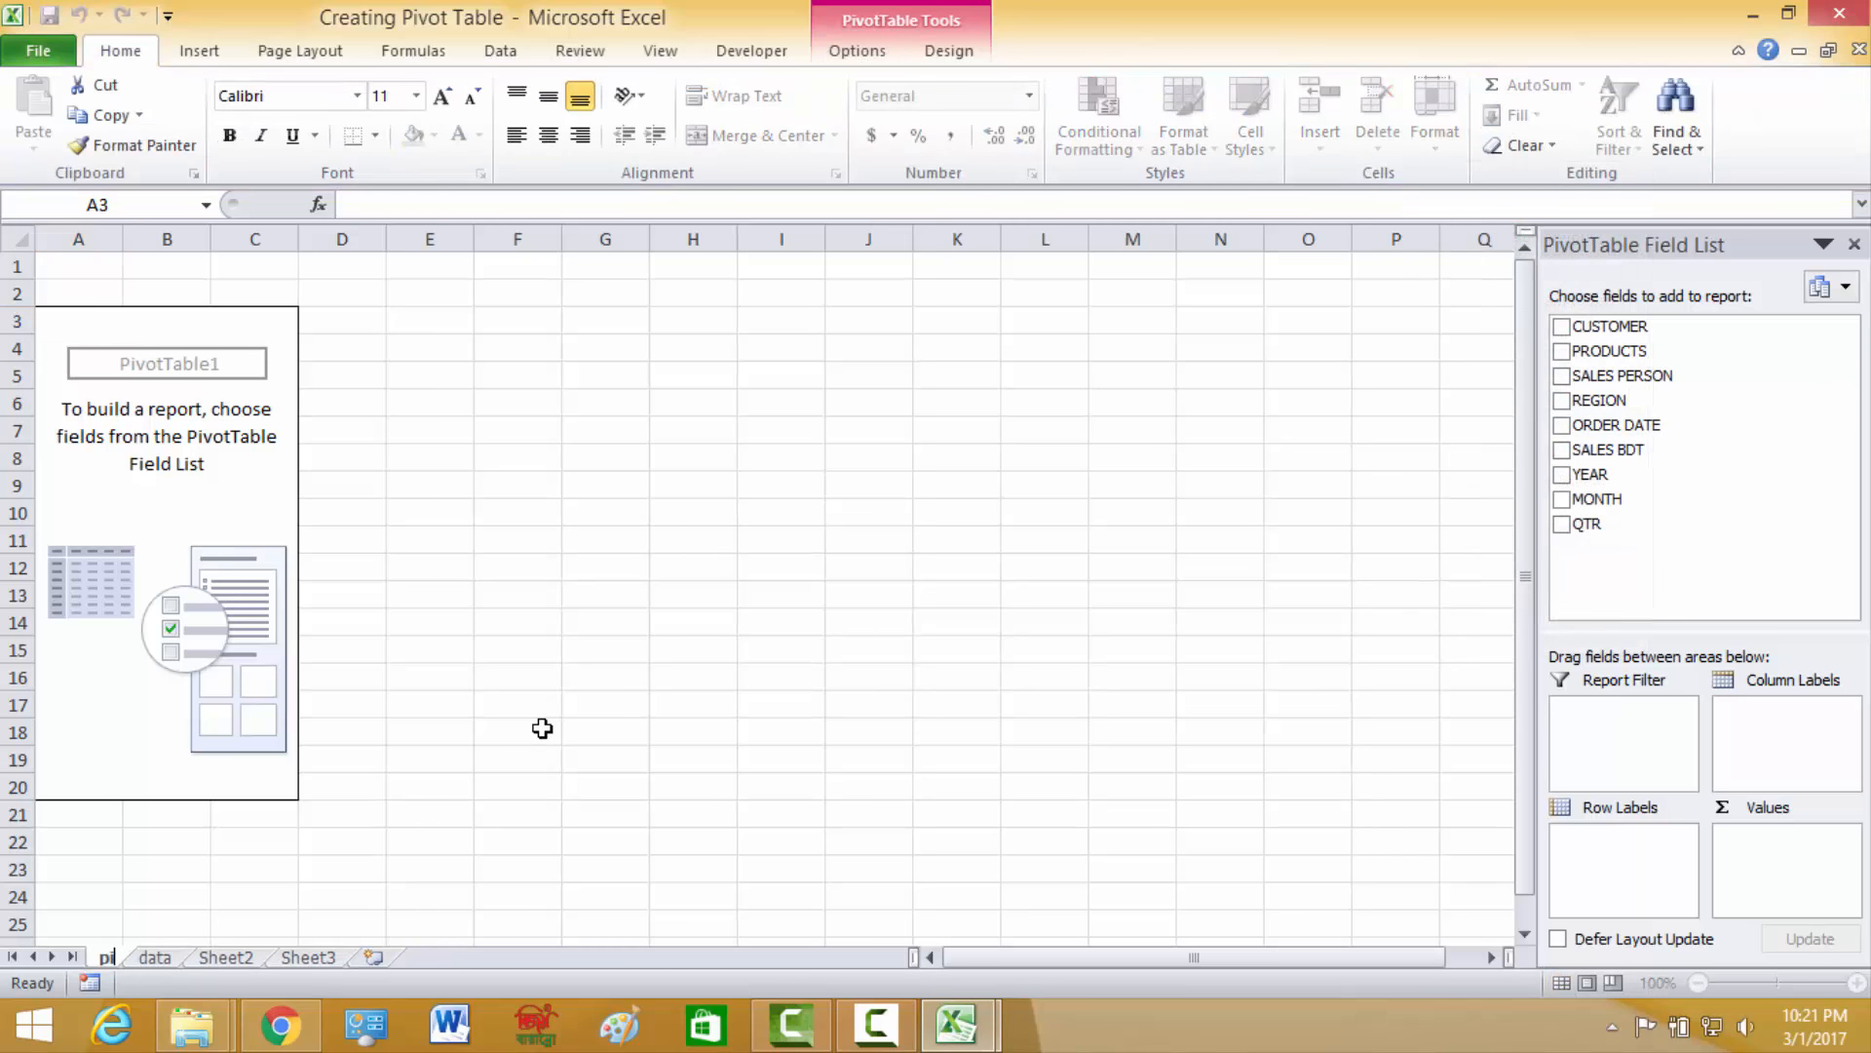
{"action": "type", "text": "vot ta"}
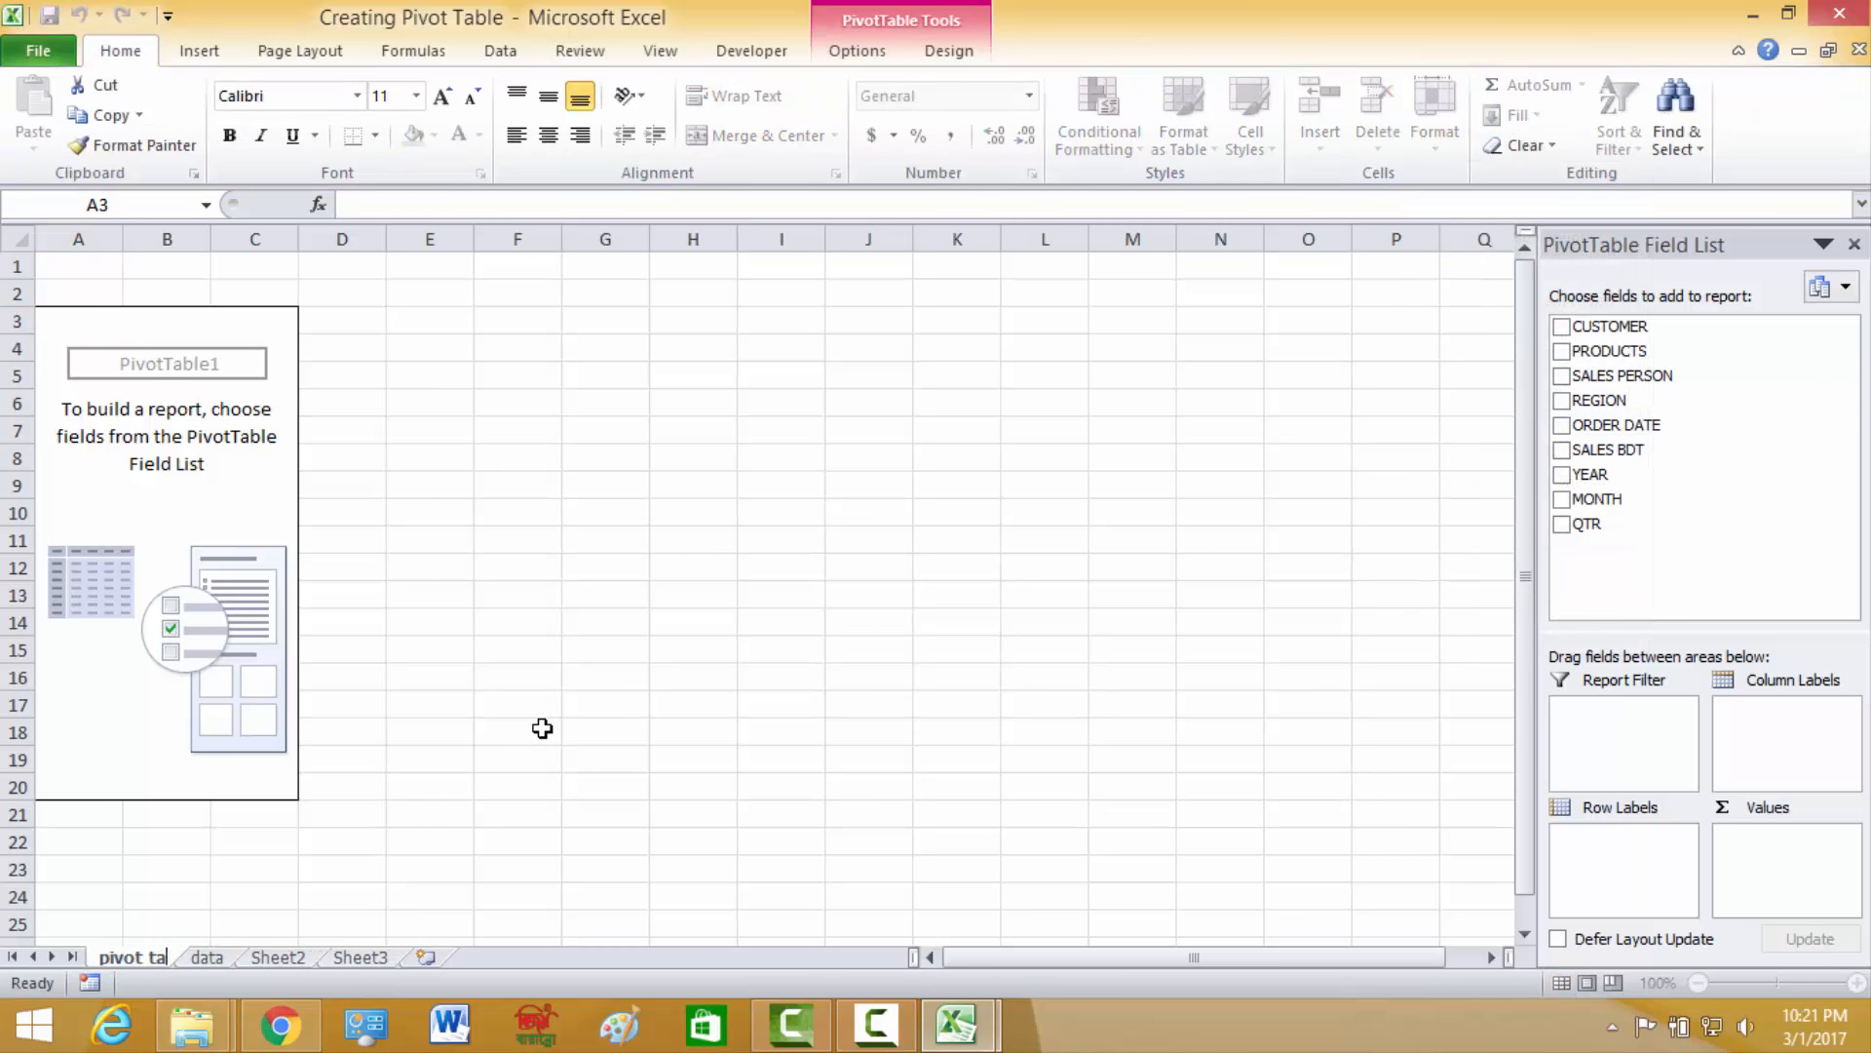
{"action": "type", "text": "ble 1"}
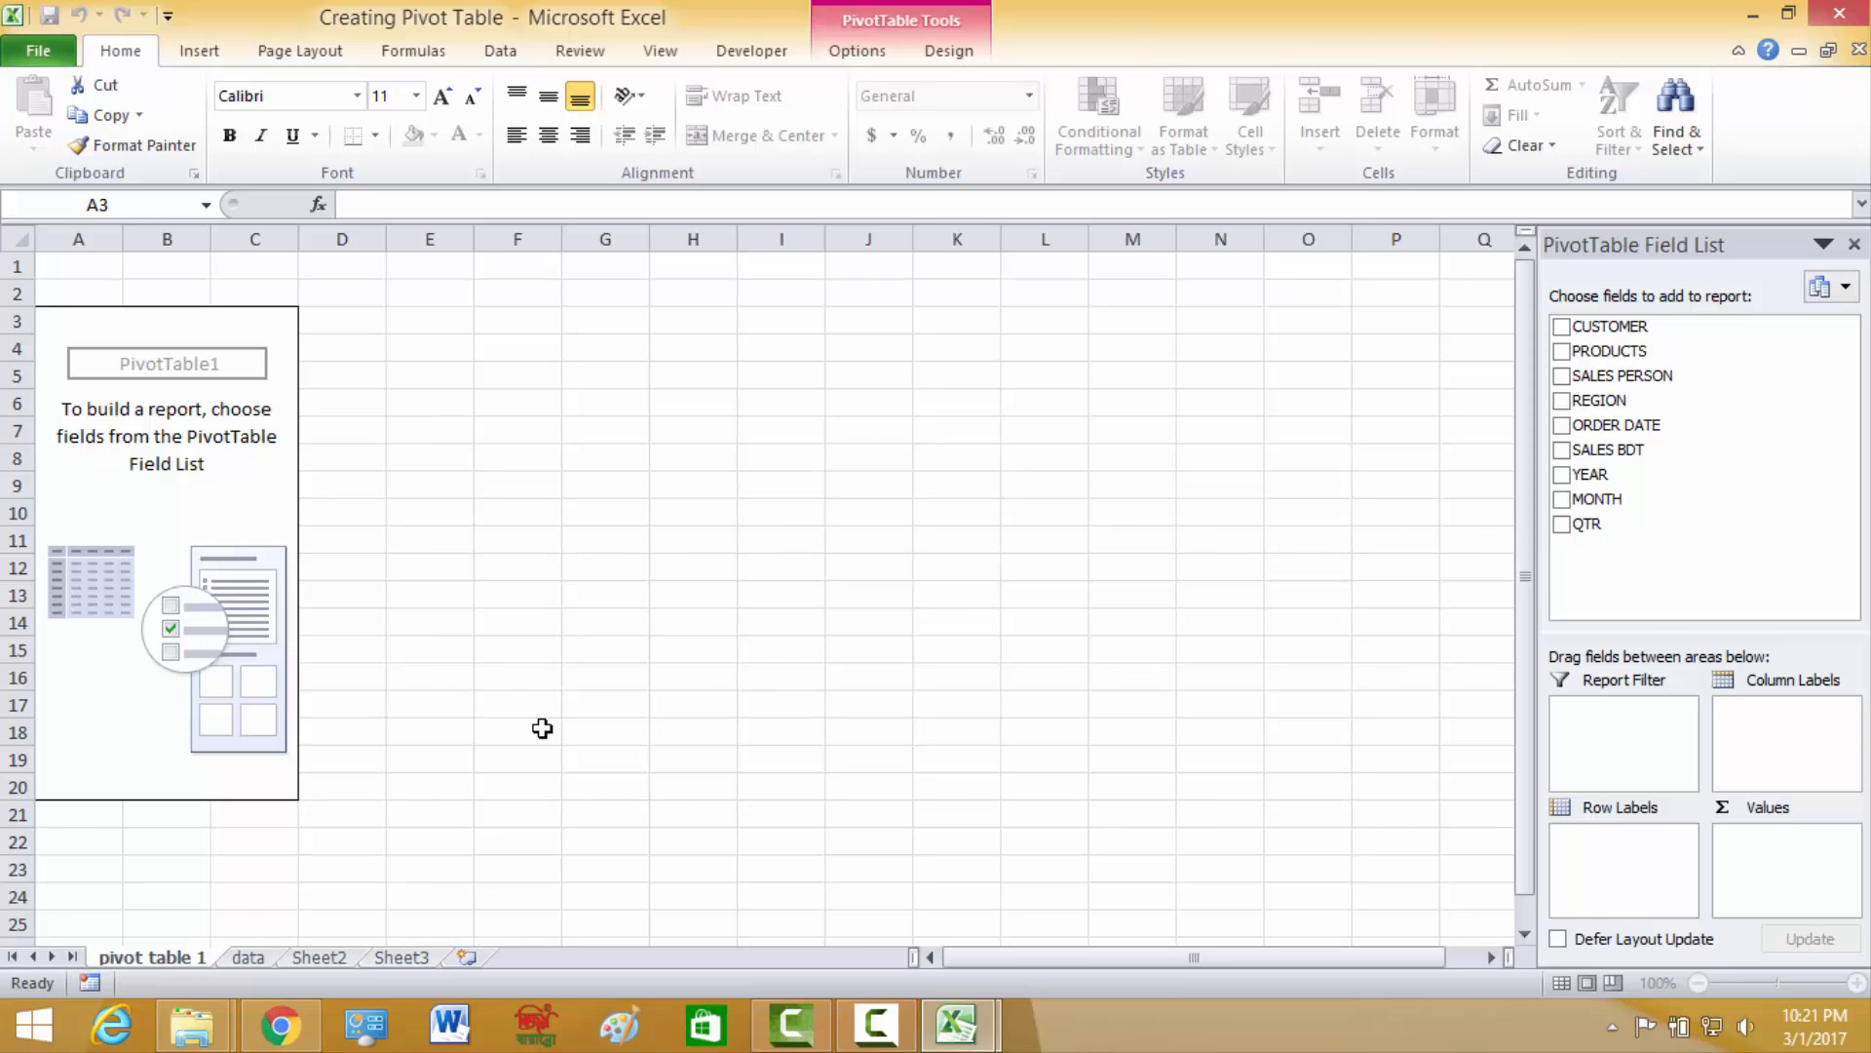
{"action": "key", "text": "Return"}
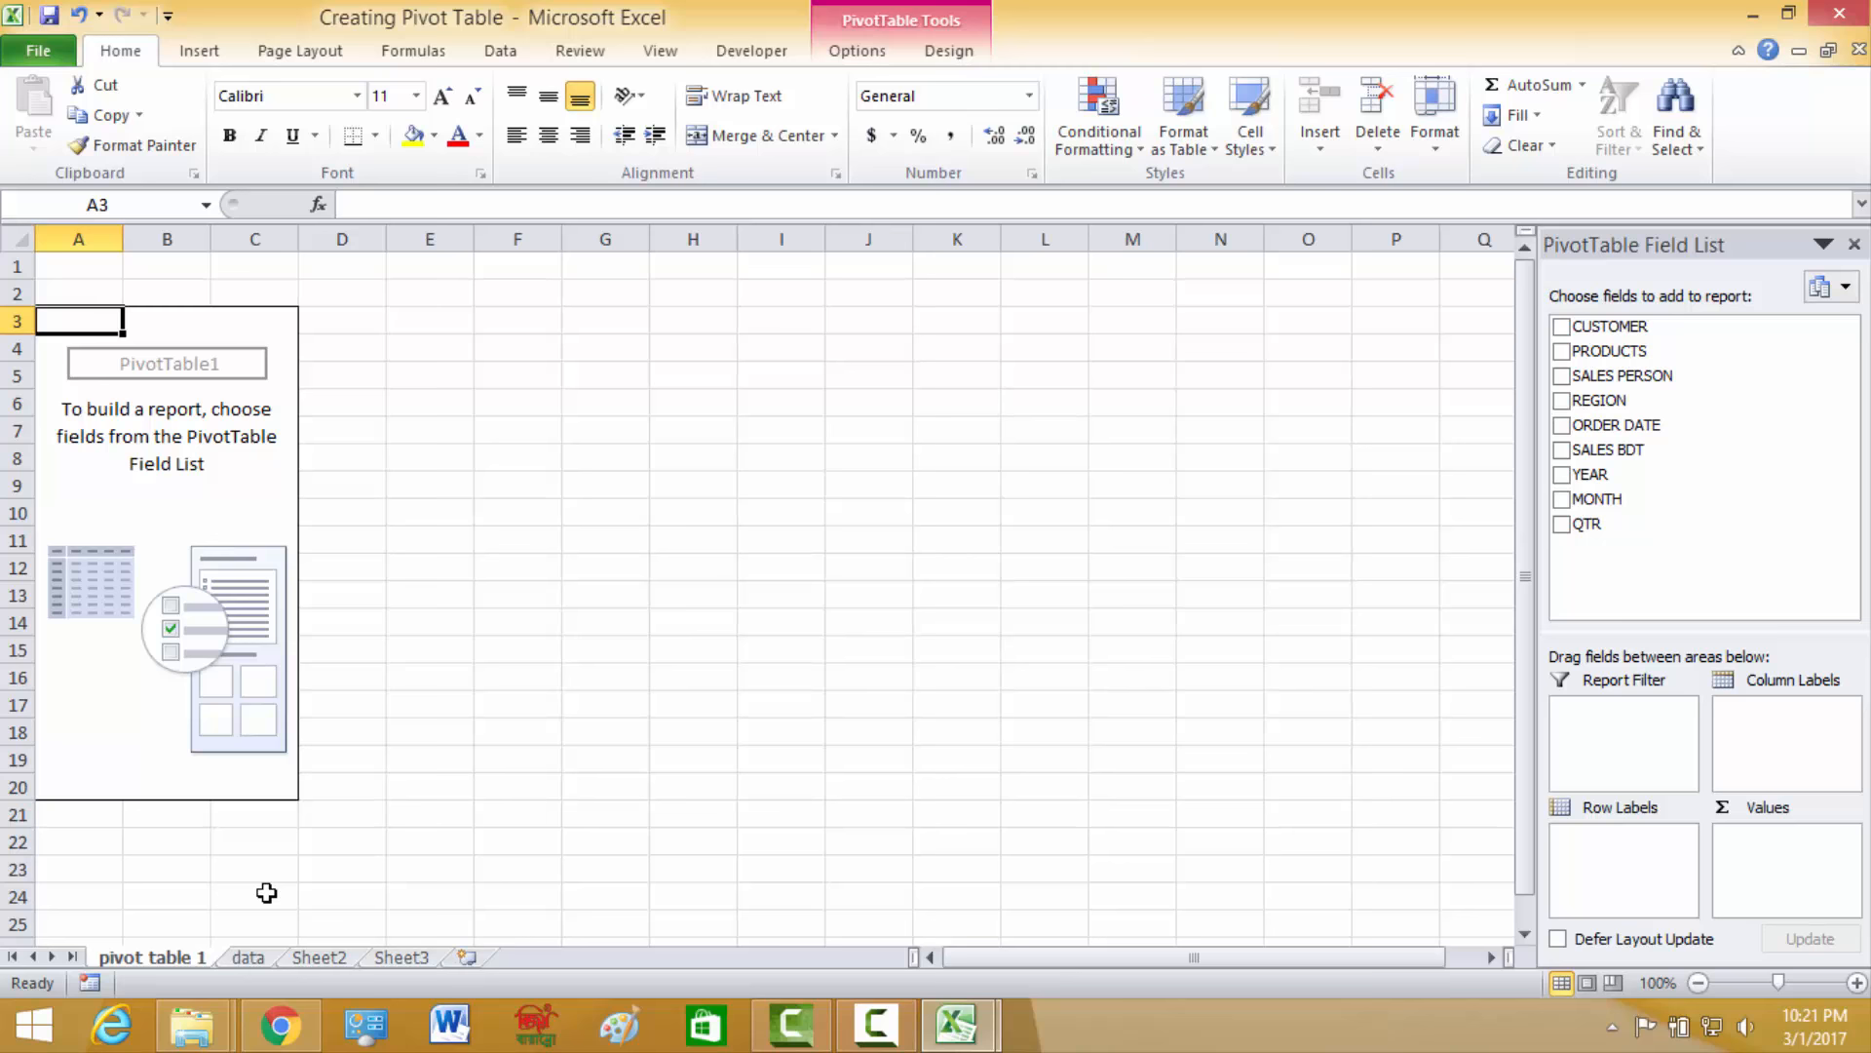
View the source table on the data sheet, return to the pivot table 1 sheet and select cell G8 outside the report.
{"action": "left_click", "coordinate": [248, 958]}
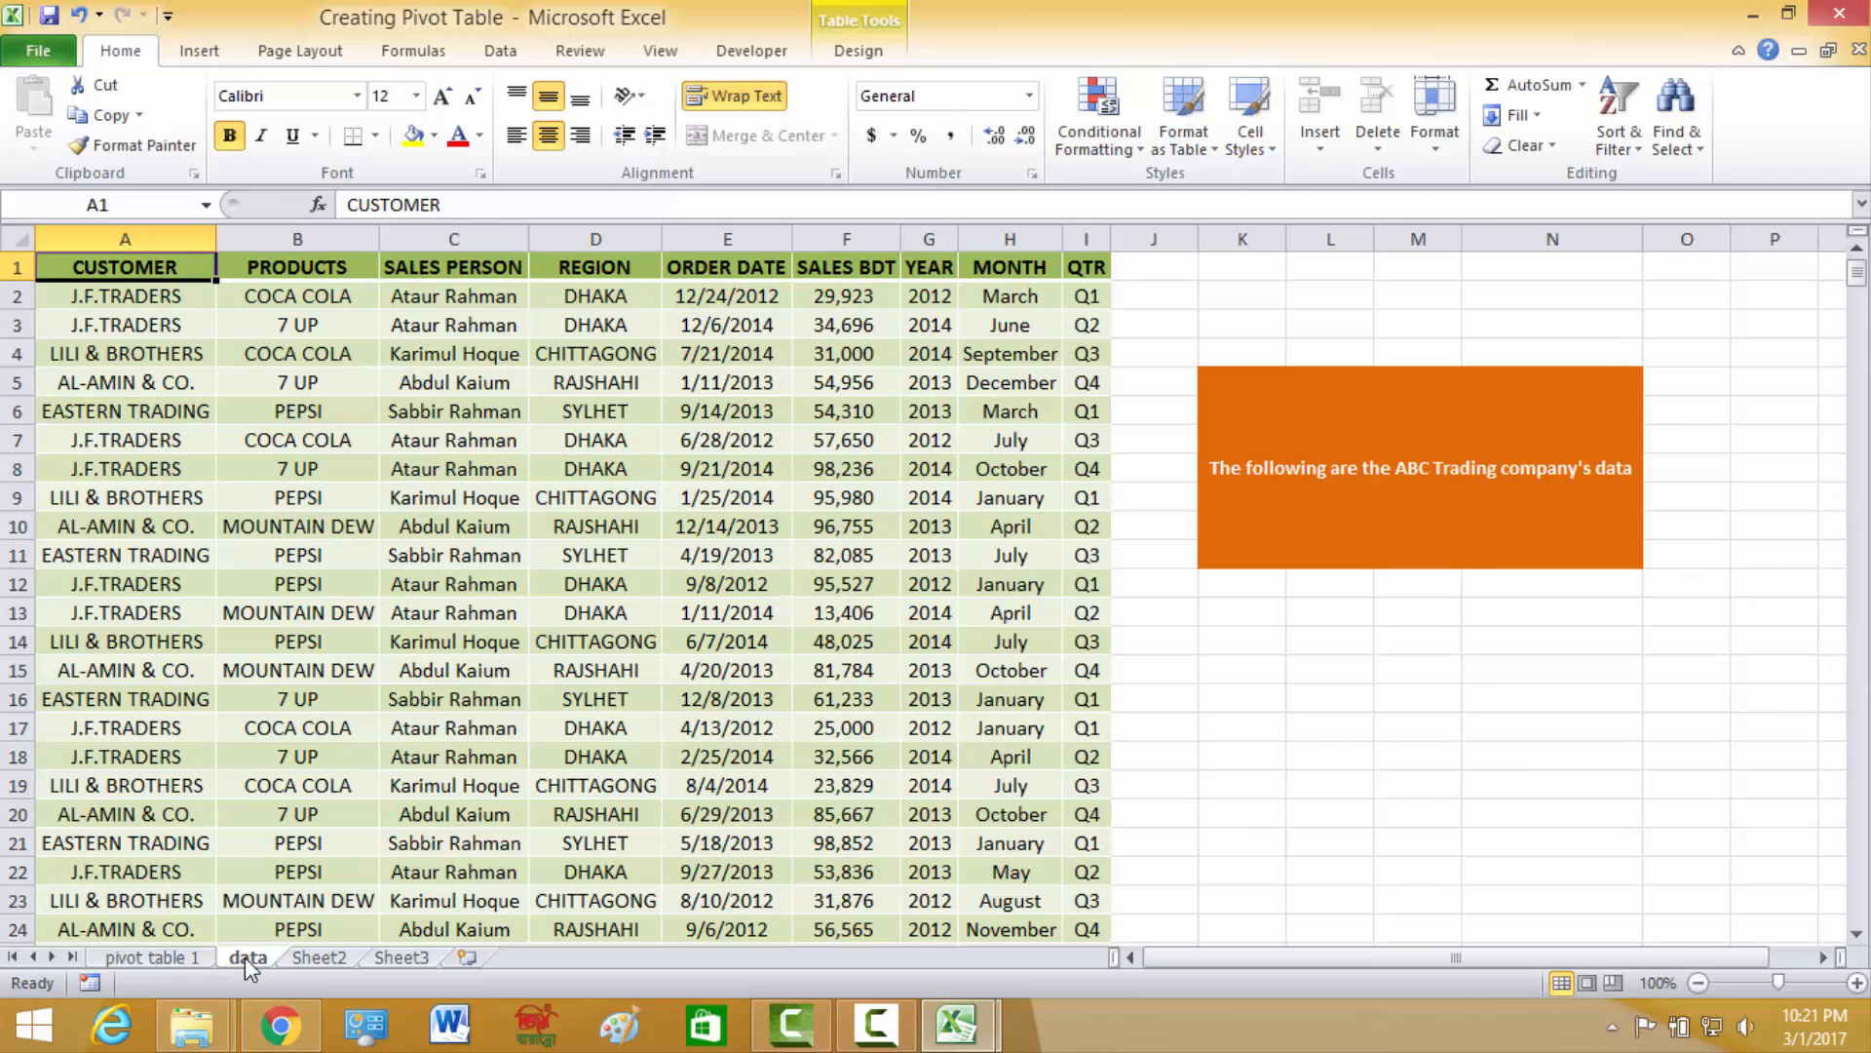
{"action": "left_click", "coordinate": [173, 957]}
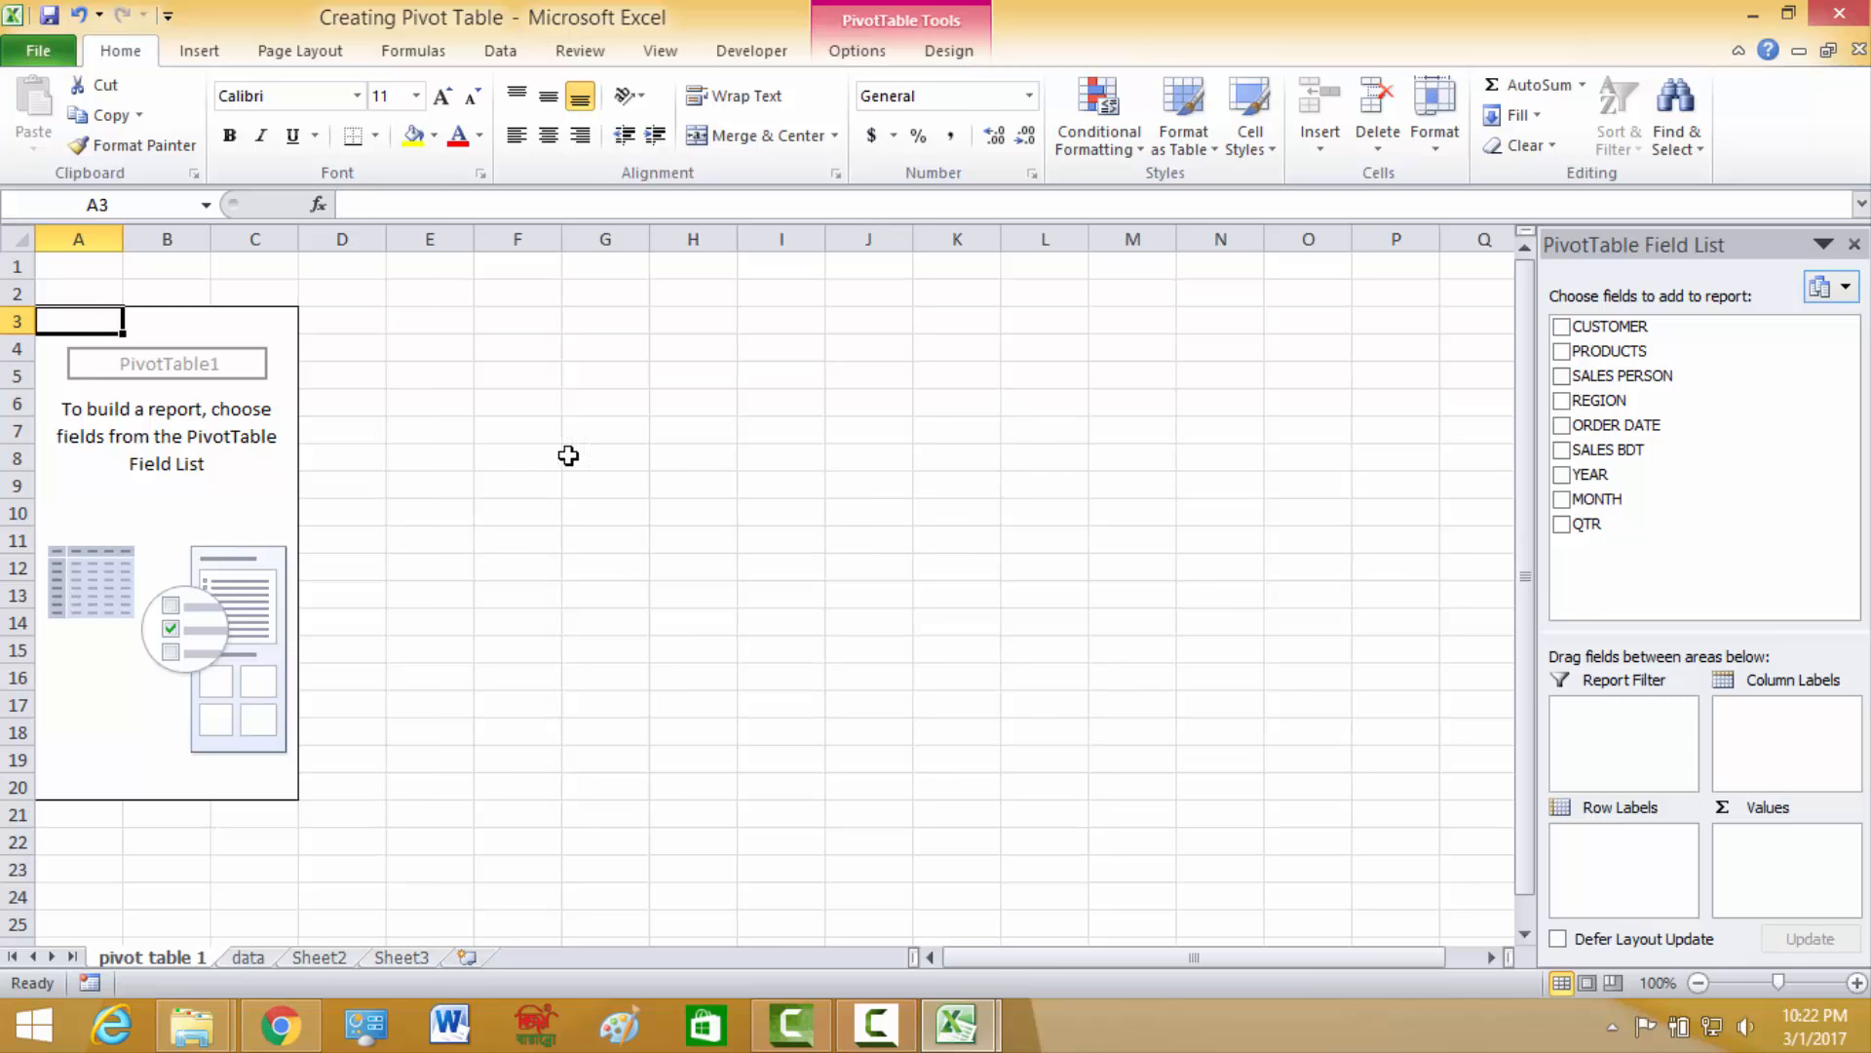
{"action": "left_click", "coordinate": [618, 458]}
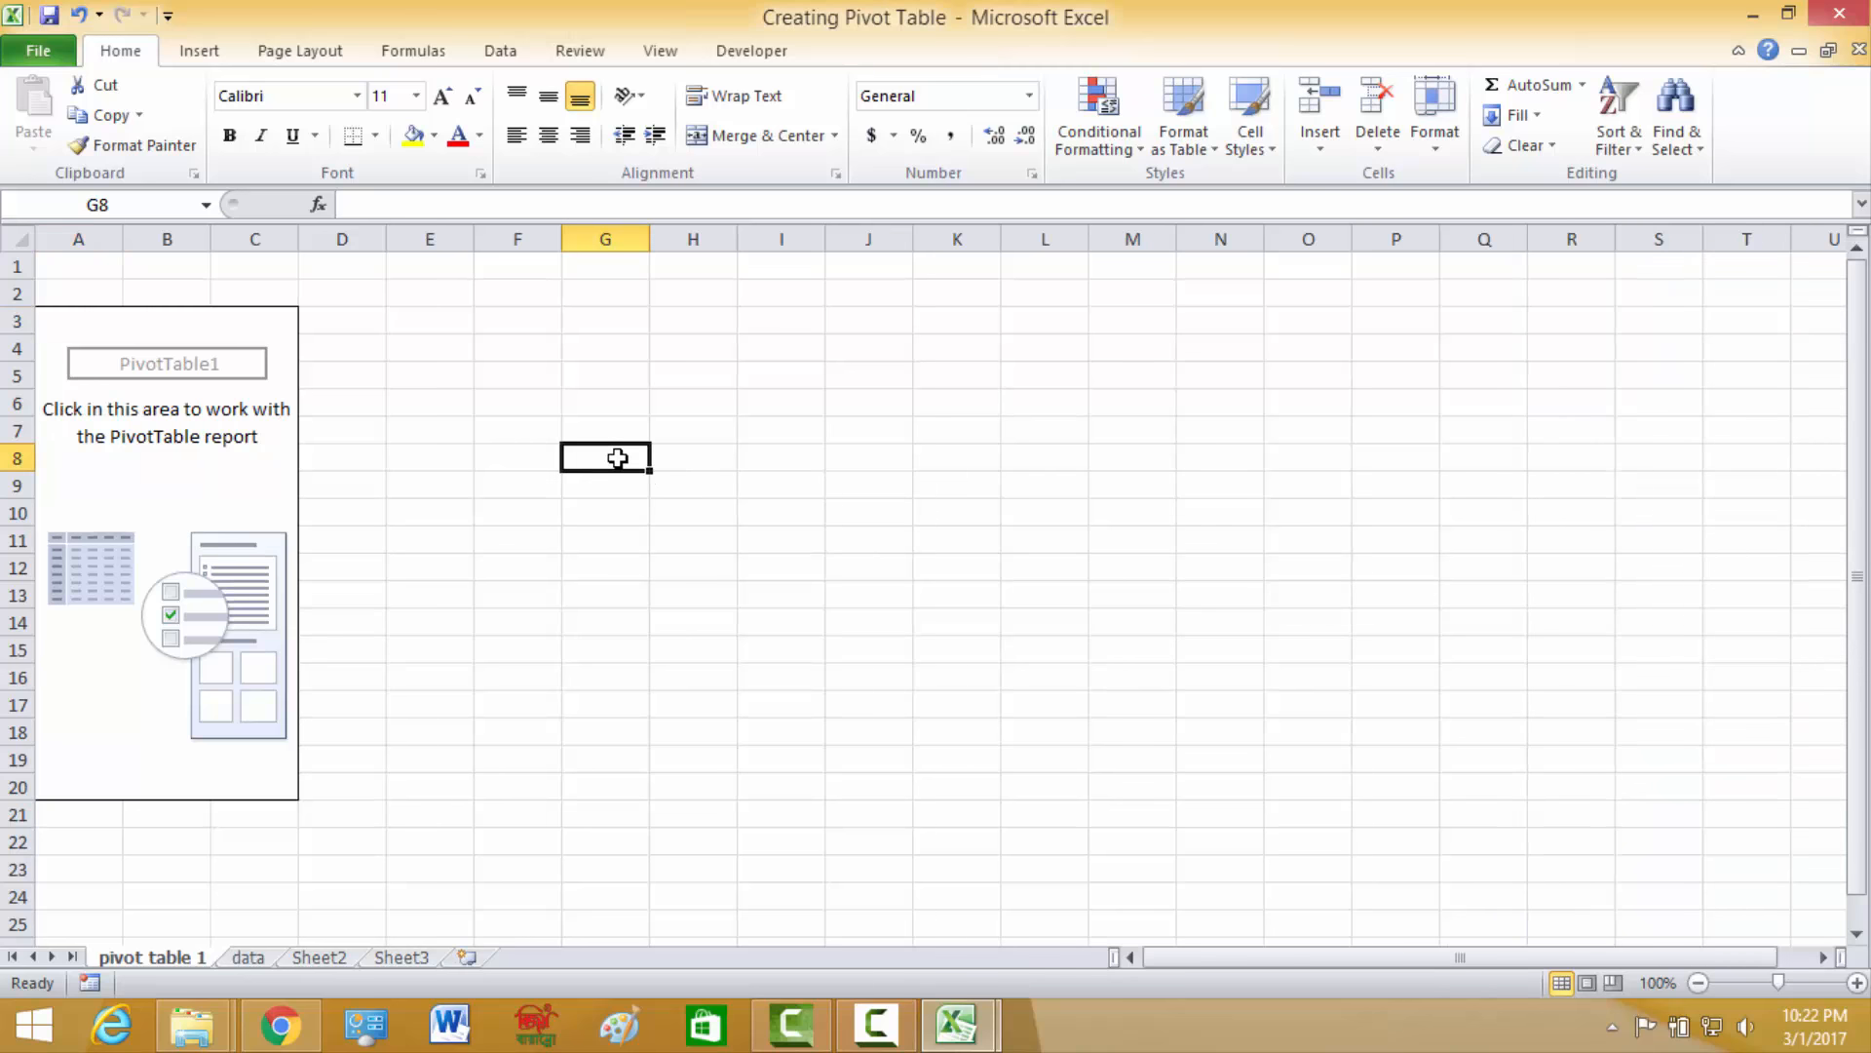